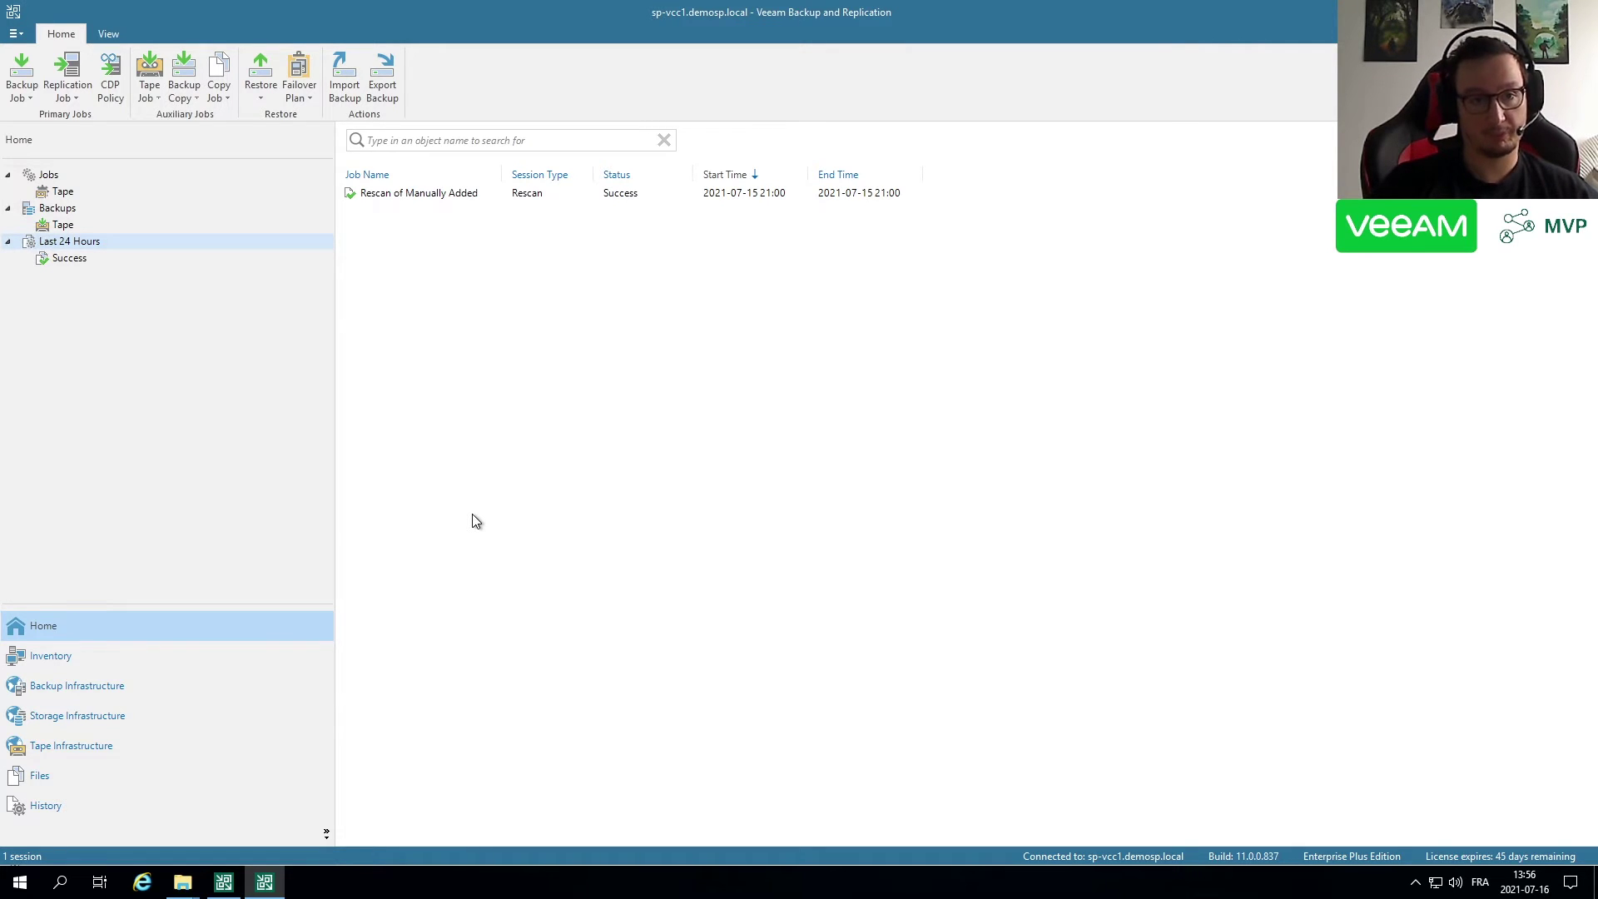
# View the new VMware vSphere backup job wizard and close it without creating a job.
pyautogui.rightClick(73, 172)
pyautogui.moveTo(125, 179)
pyautogui.moveTo(237, 180)
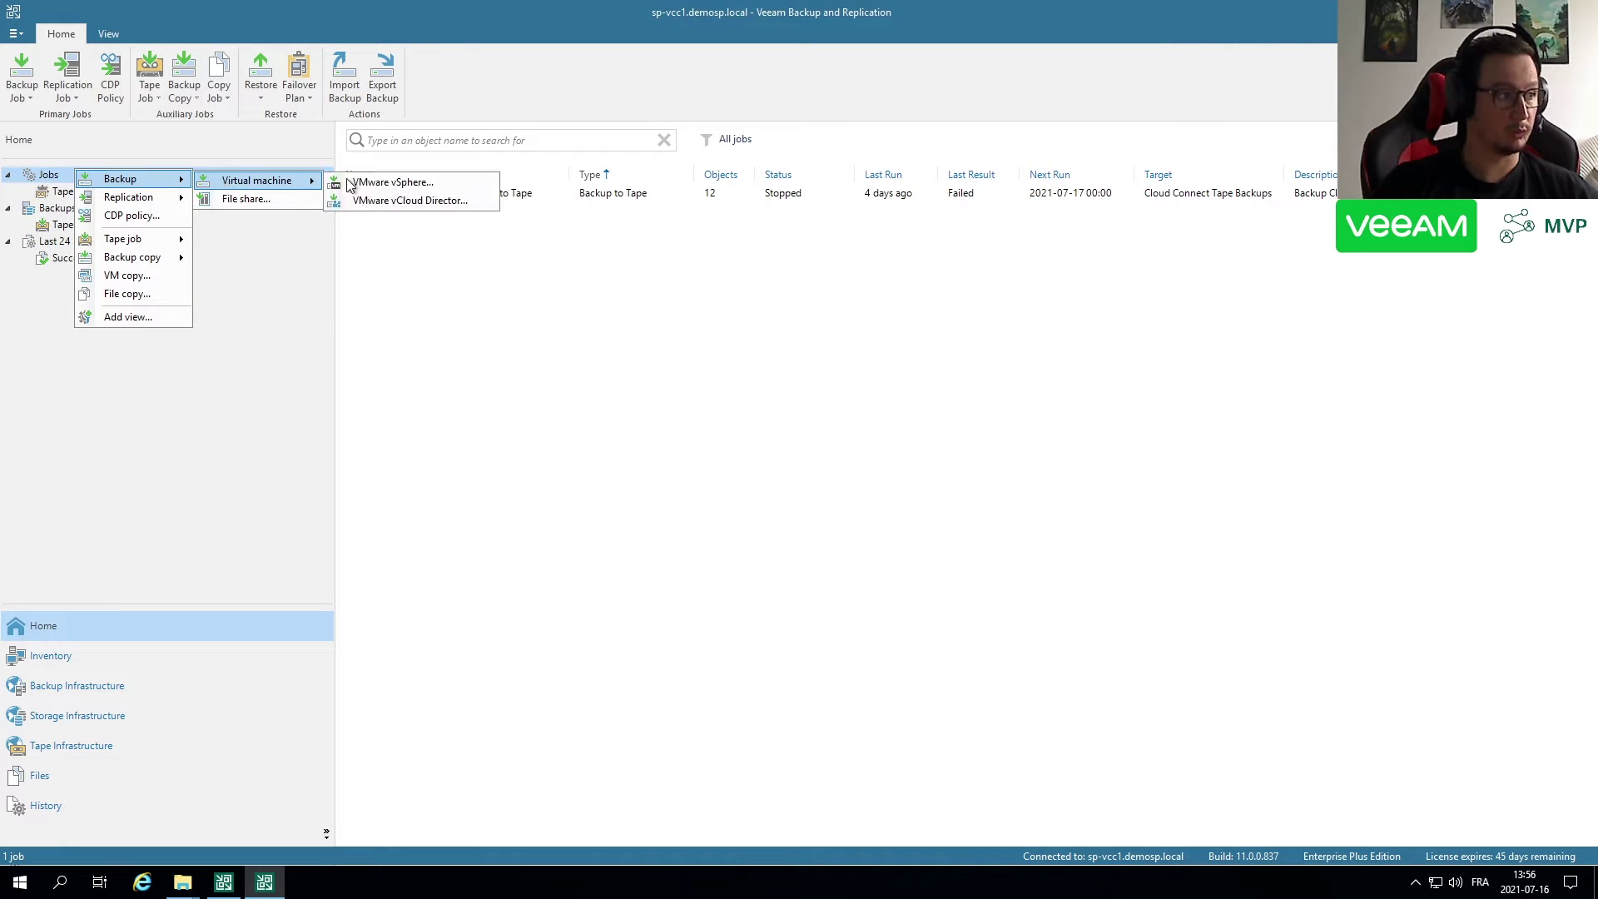
pyautogui.click(350, 183)
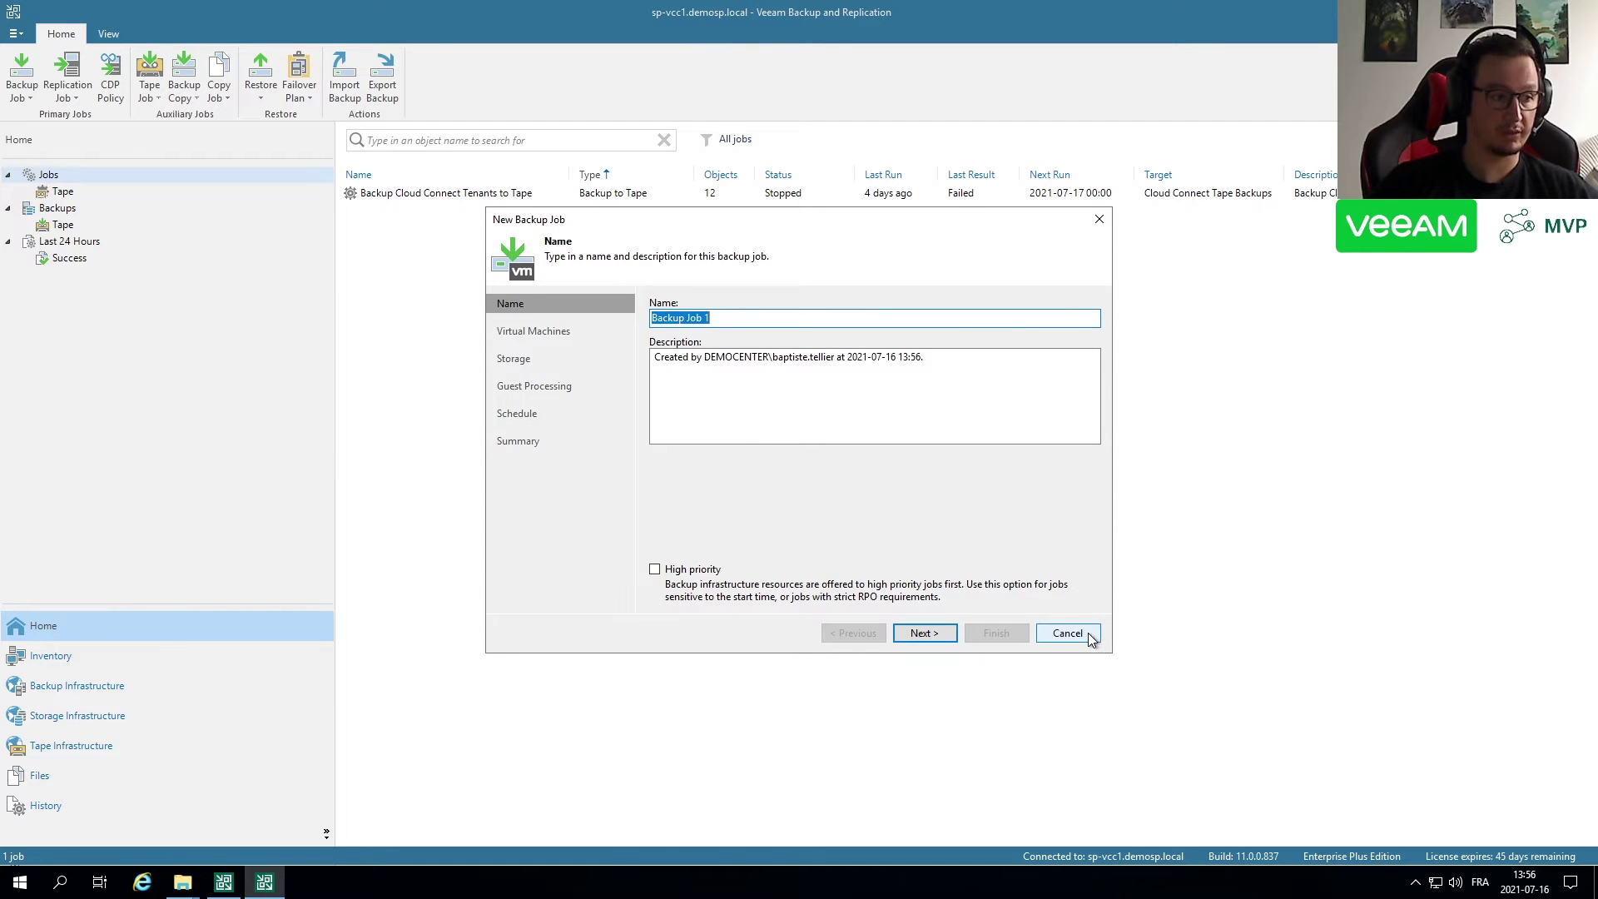
pyautogui.click(1087, 633)
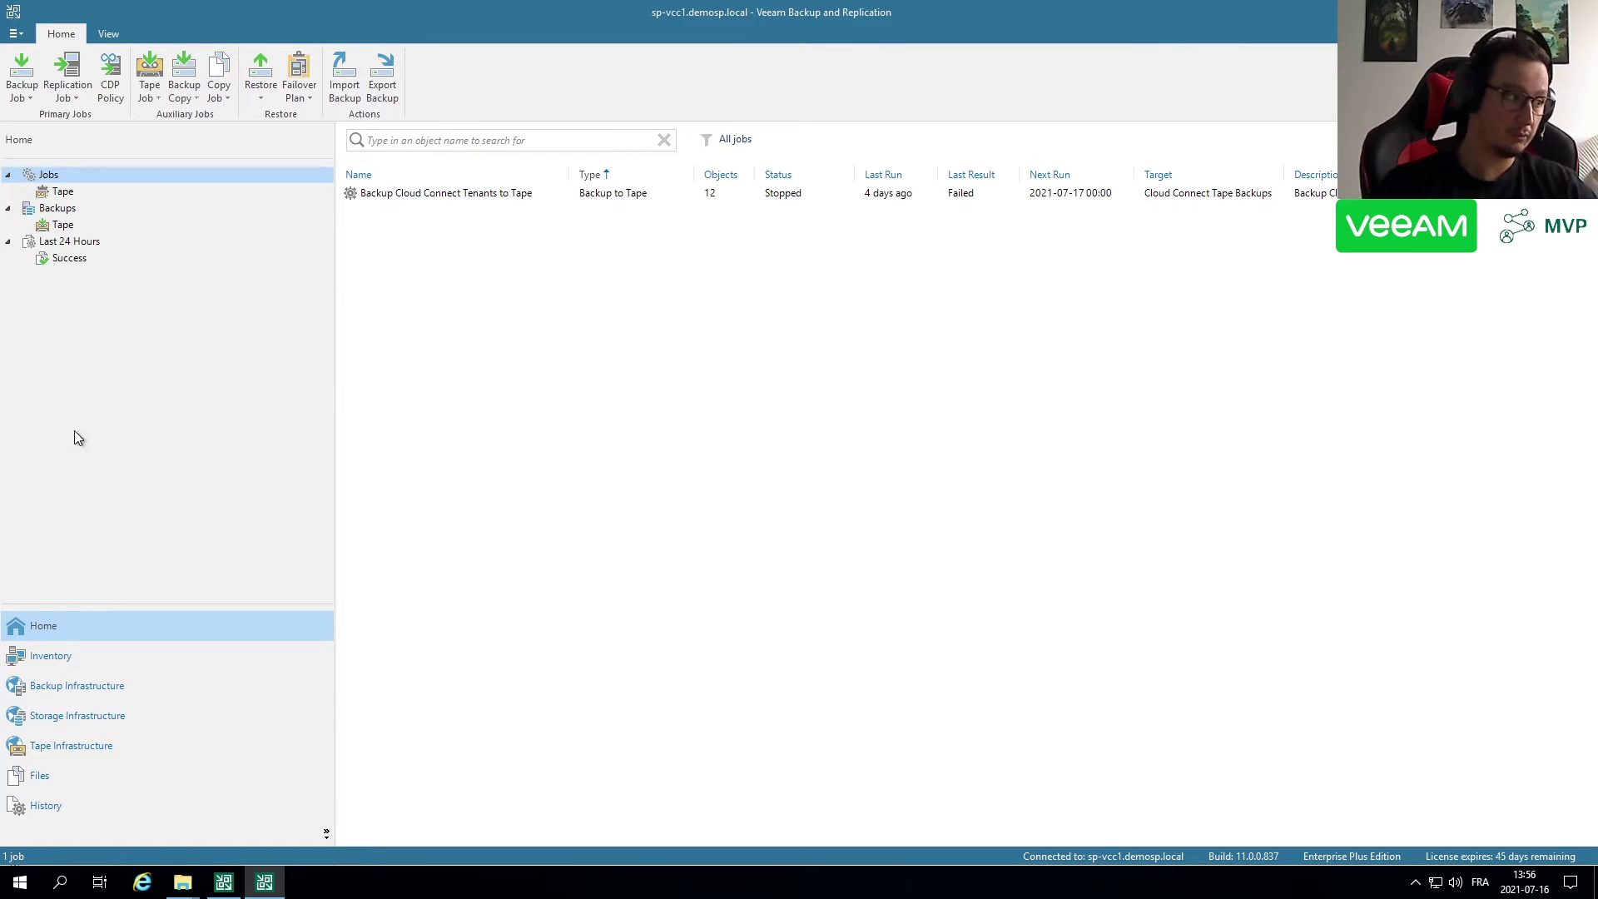
# Show the Cloud Connect view in the navigation pane and open it.
pyautogui.click(325, 833)
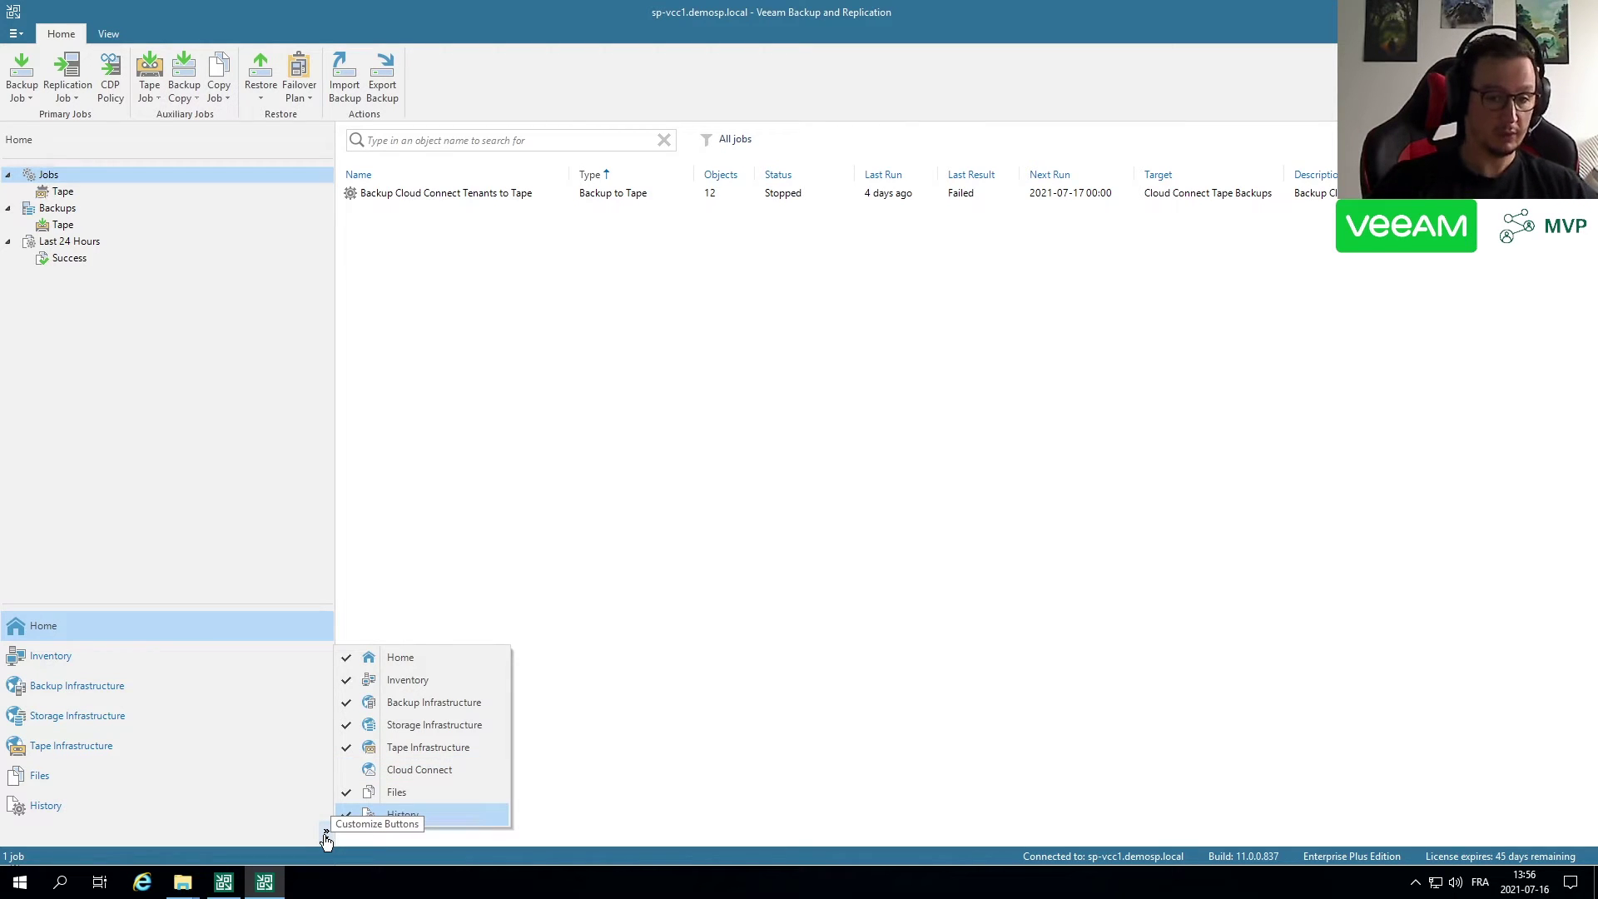
pyautogui.click(412, 776)
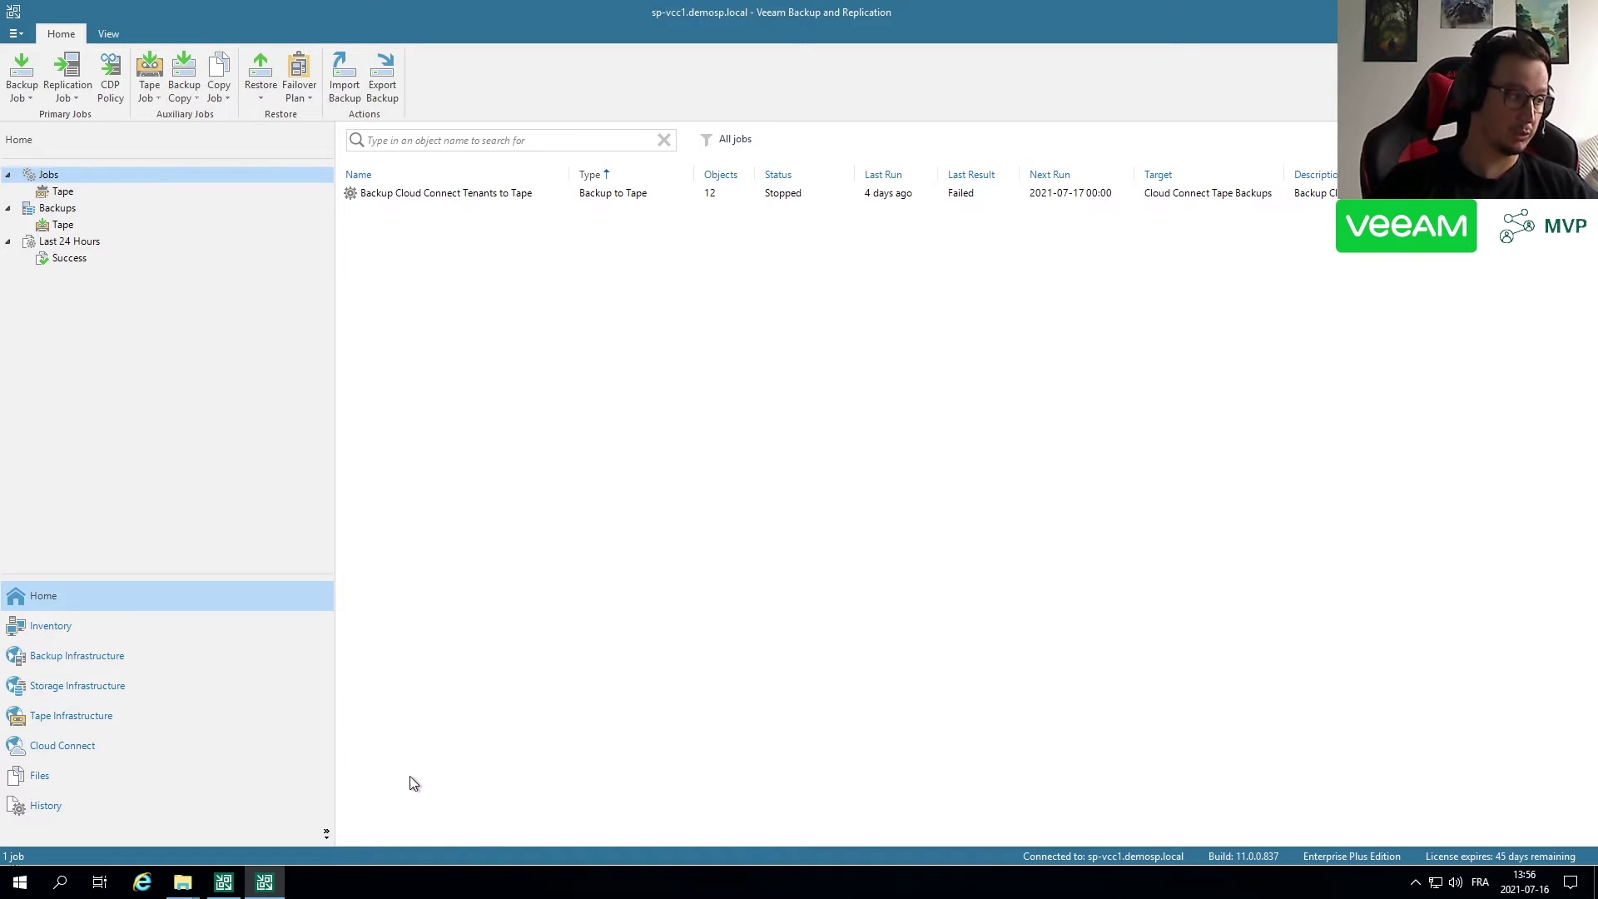
pyautogui.click(69, 753)
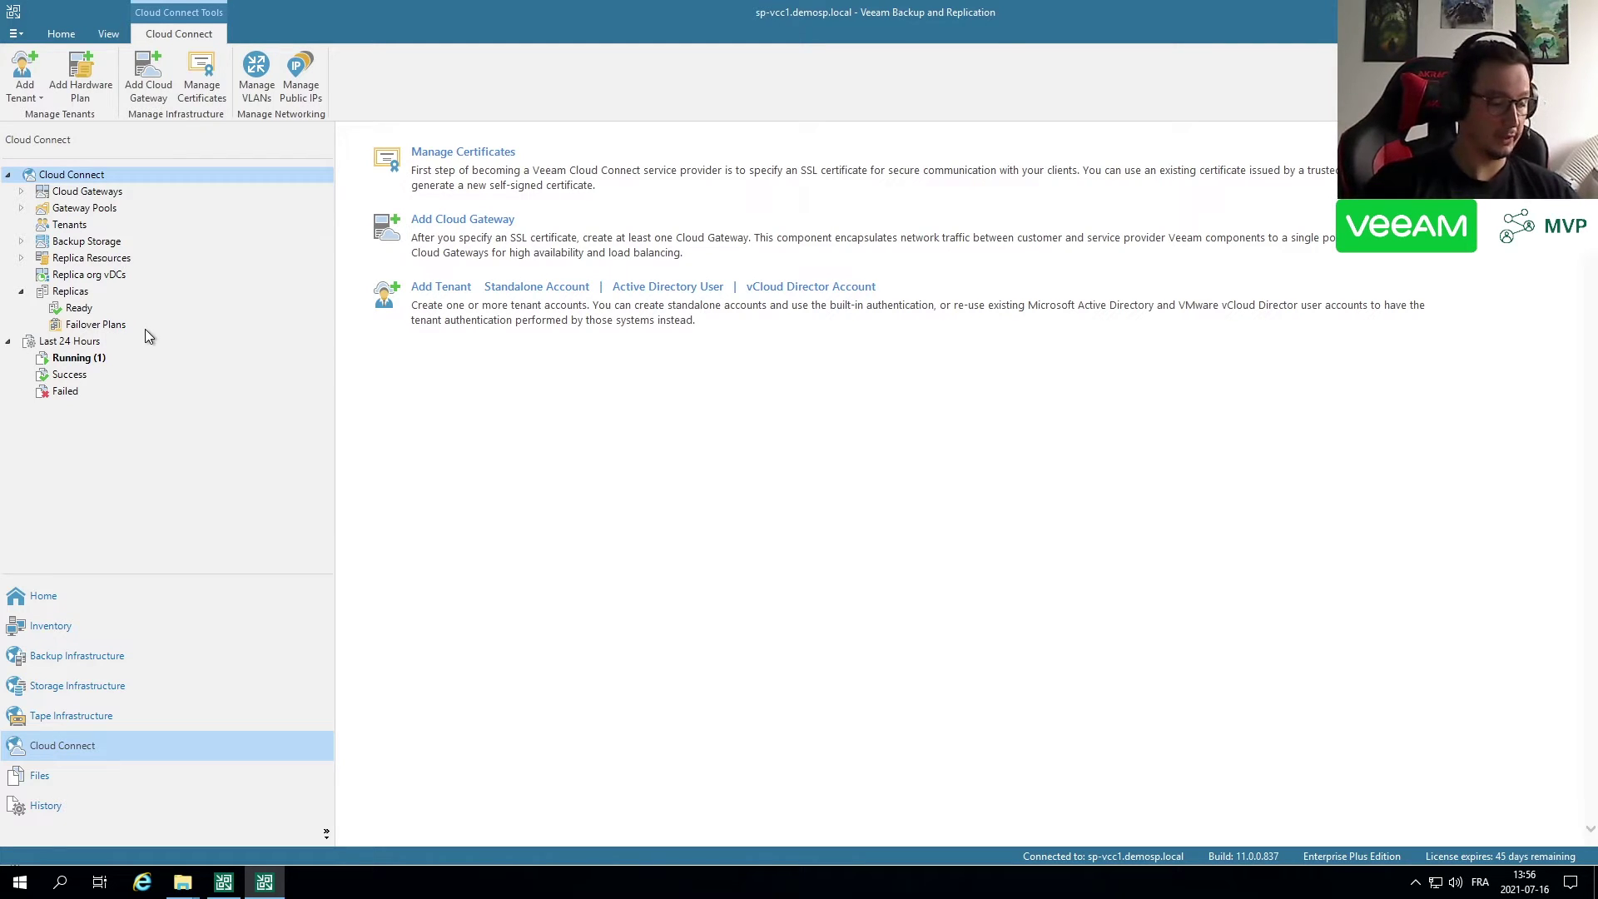
# View the certificate type options for Cloud Connect and exit without applying changes.
pyautogui.click(202, 73)
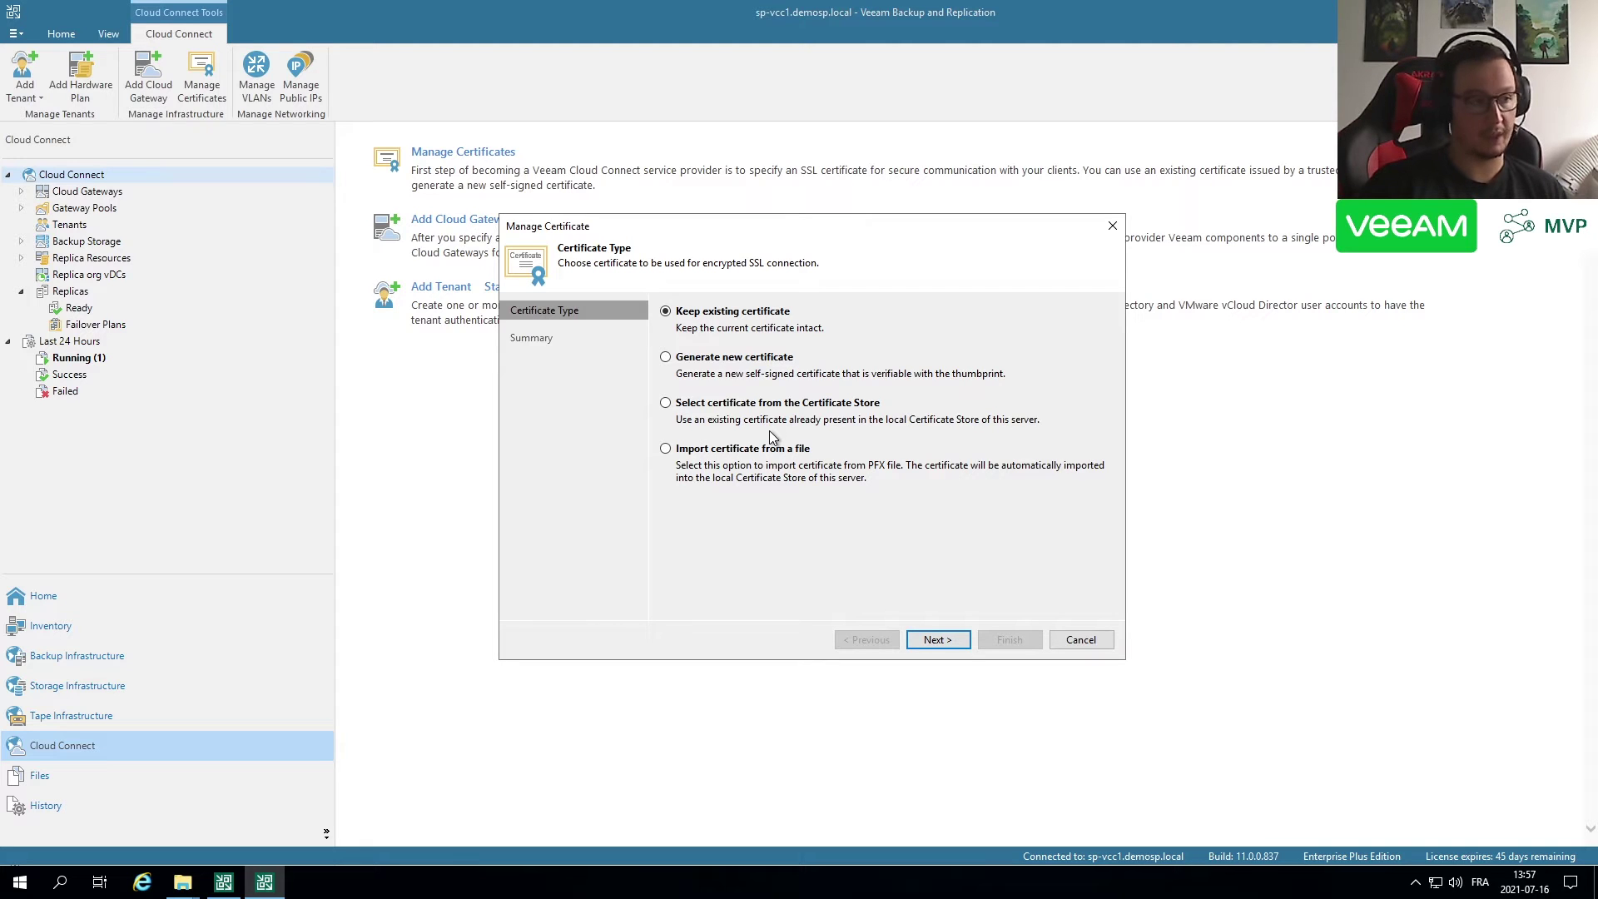
pyautogui.click(1086, 640)
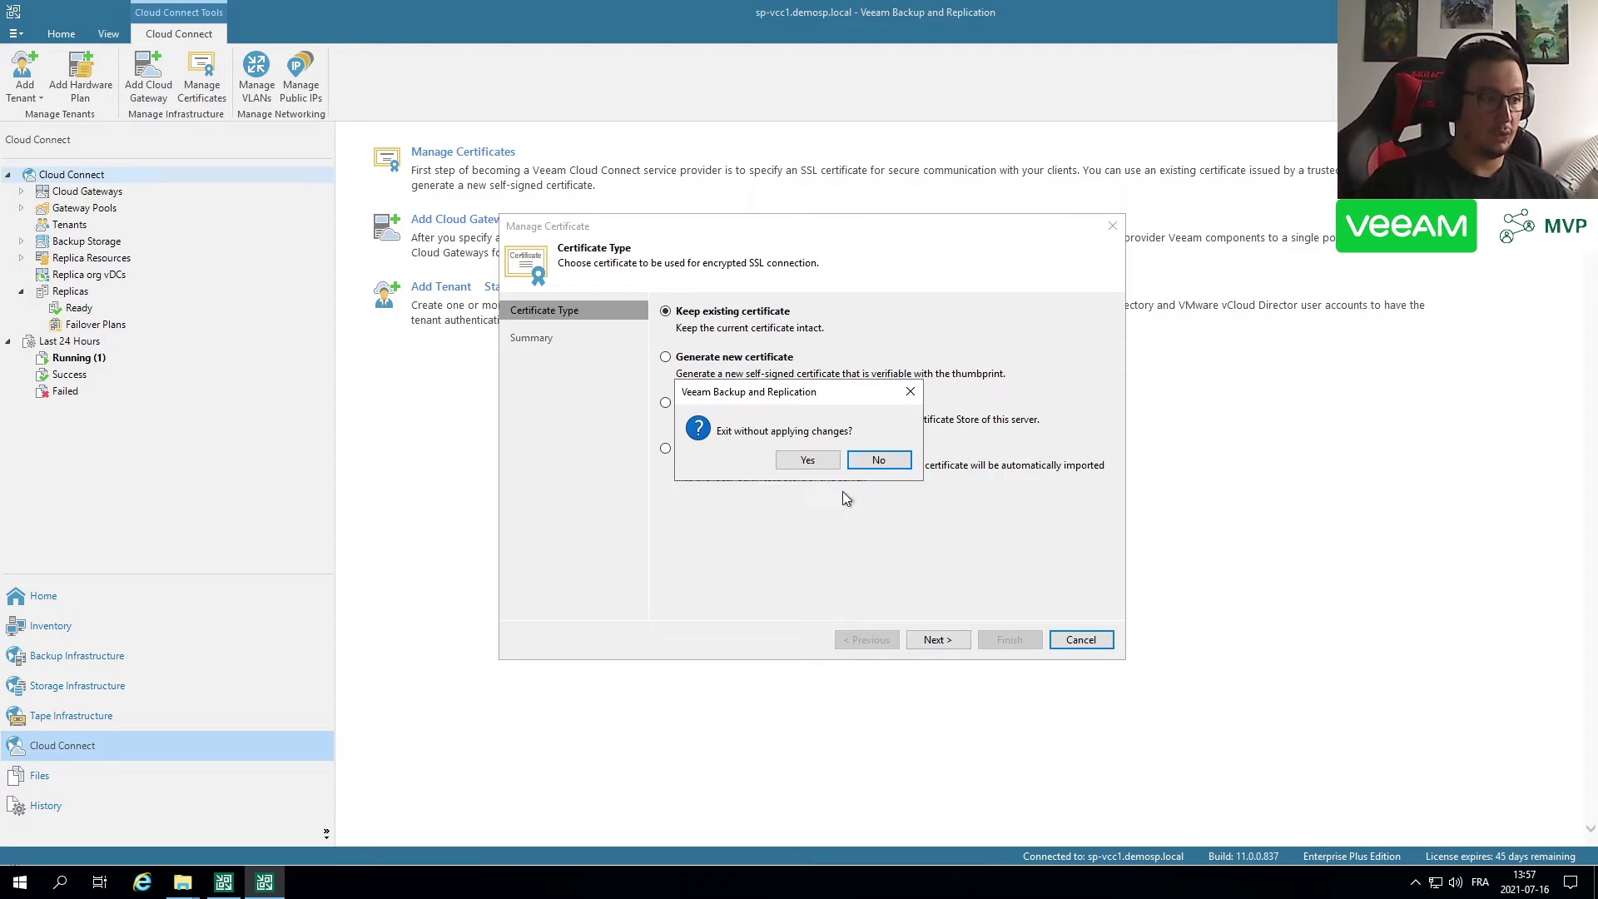
pyautogui.click(807, 462)
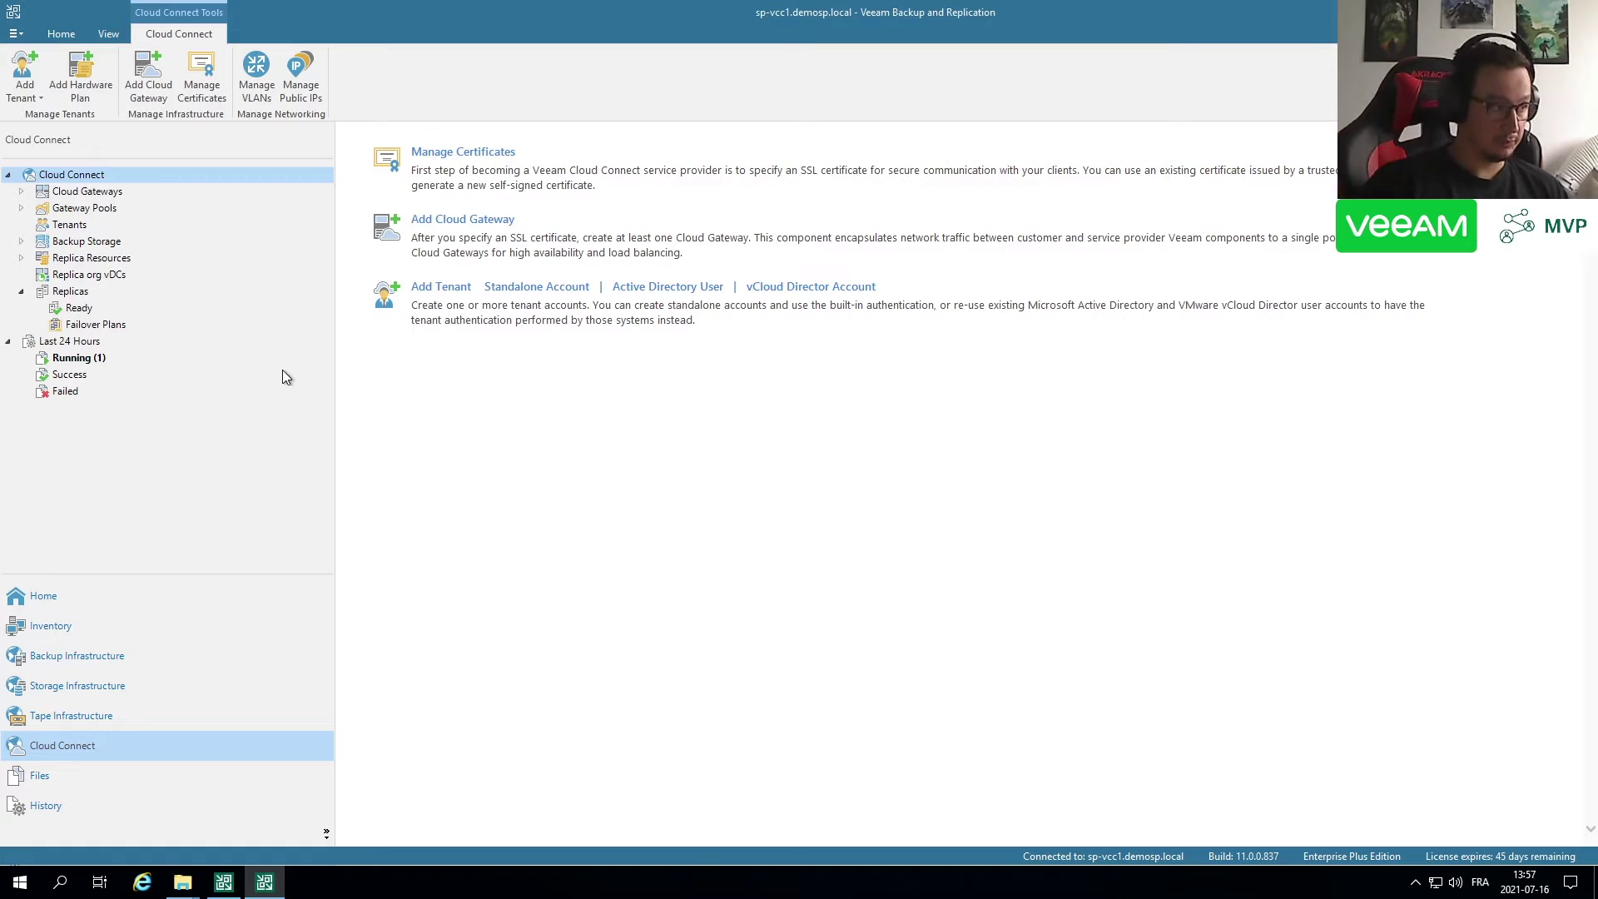
# Start a new cloud gateway on the server sp-vcc1gw1.demosp.local (VCC GW Server).
pyautogui.click(91, 193)
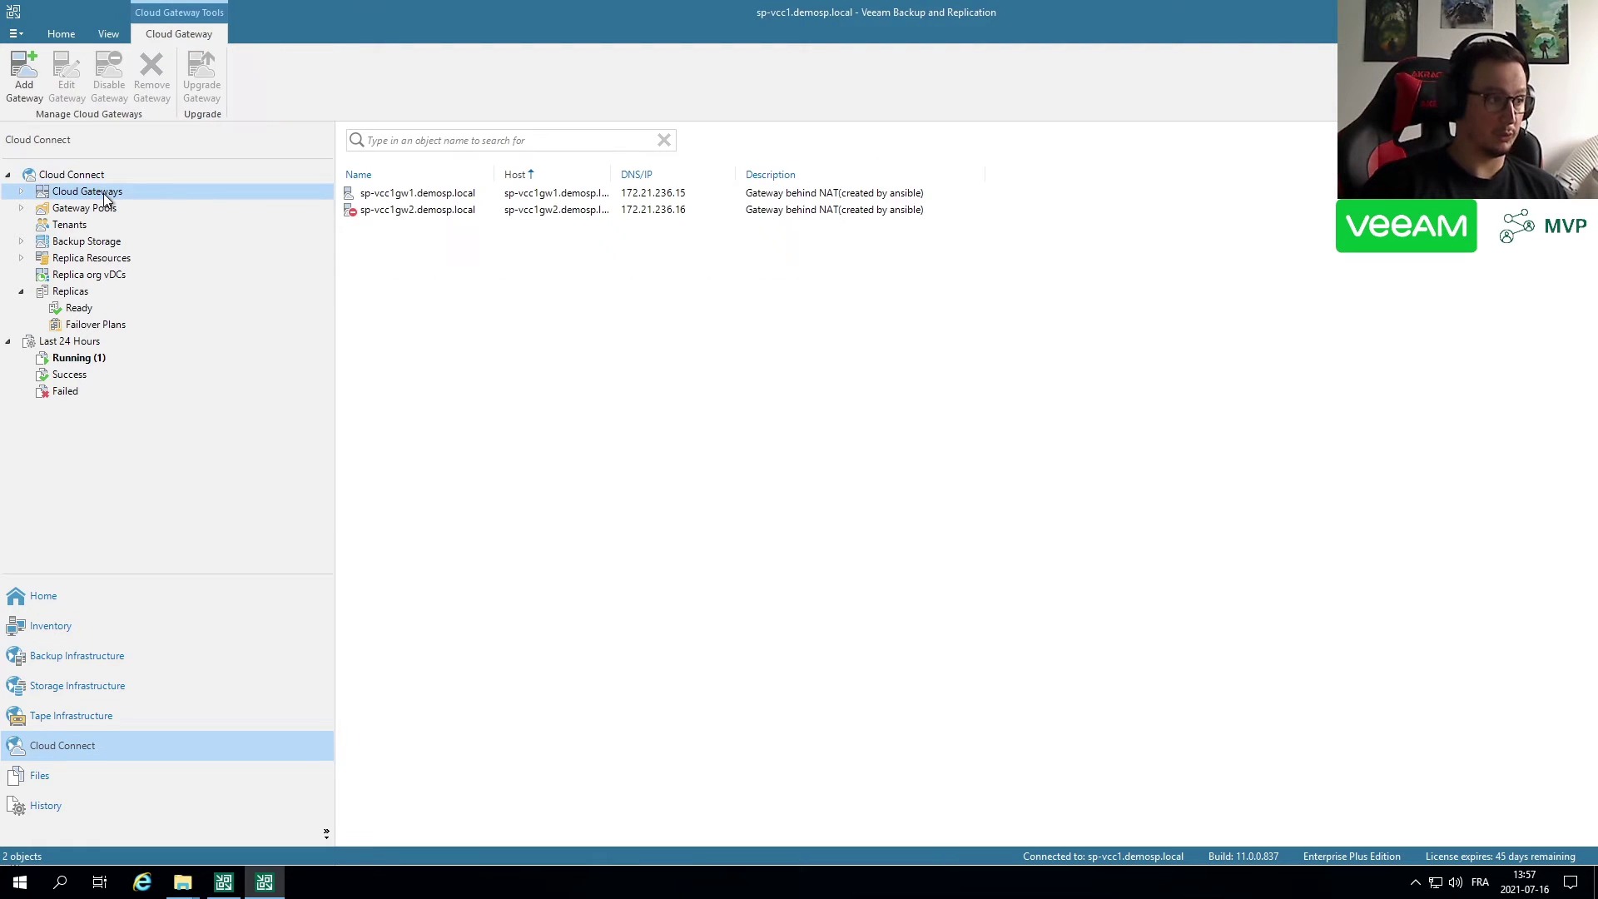
pyautogui.rightClick(481, 285)
pyautogui.click(508, 283)
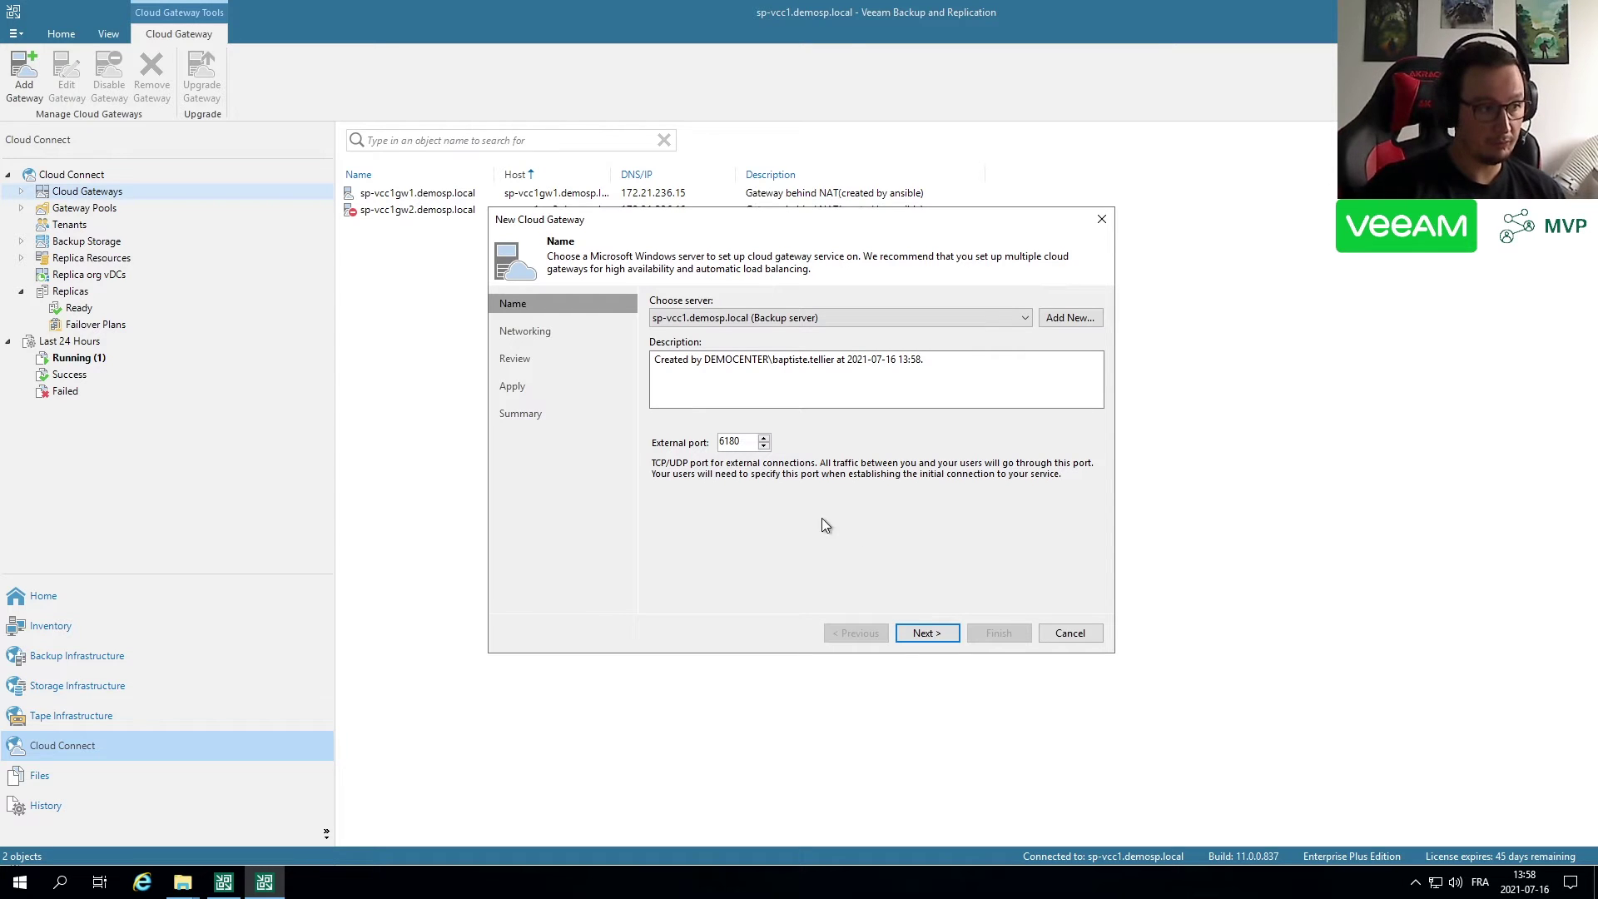
pyautogui.click(771, 317)
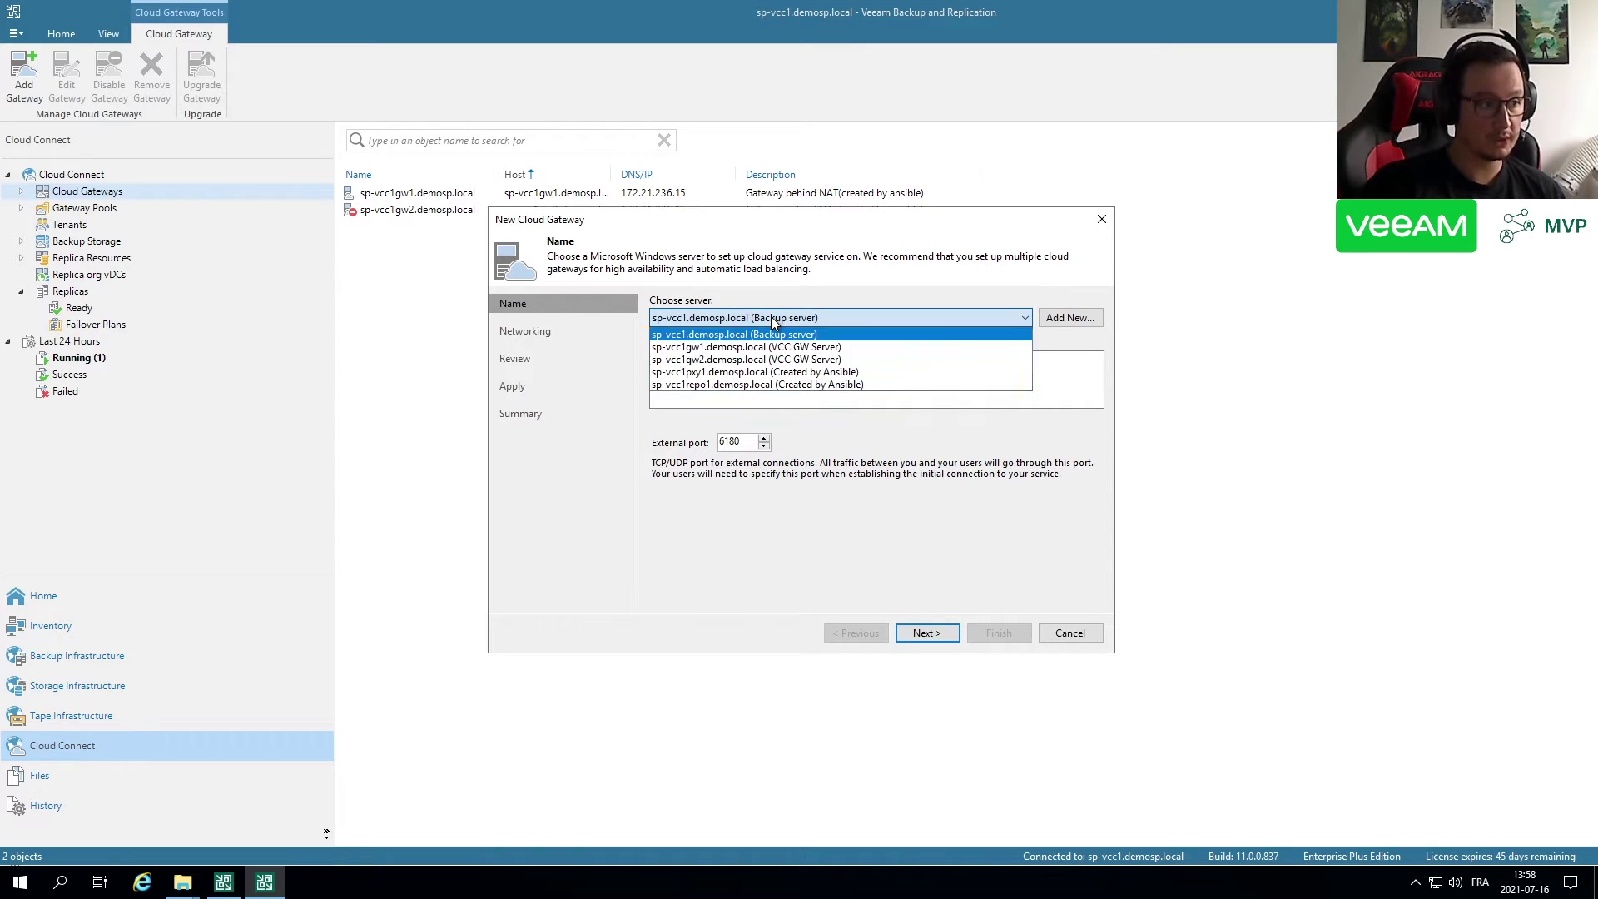
pyautogui.click(865, 348)
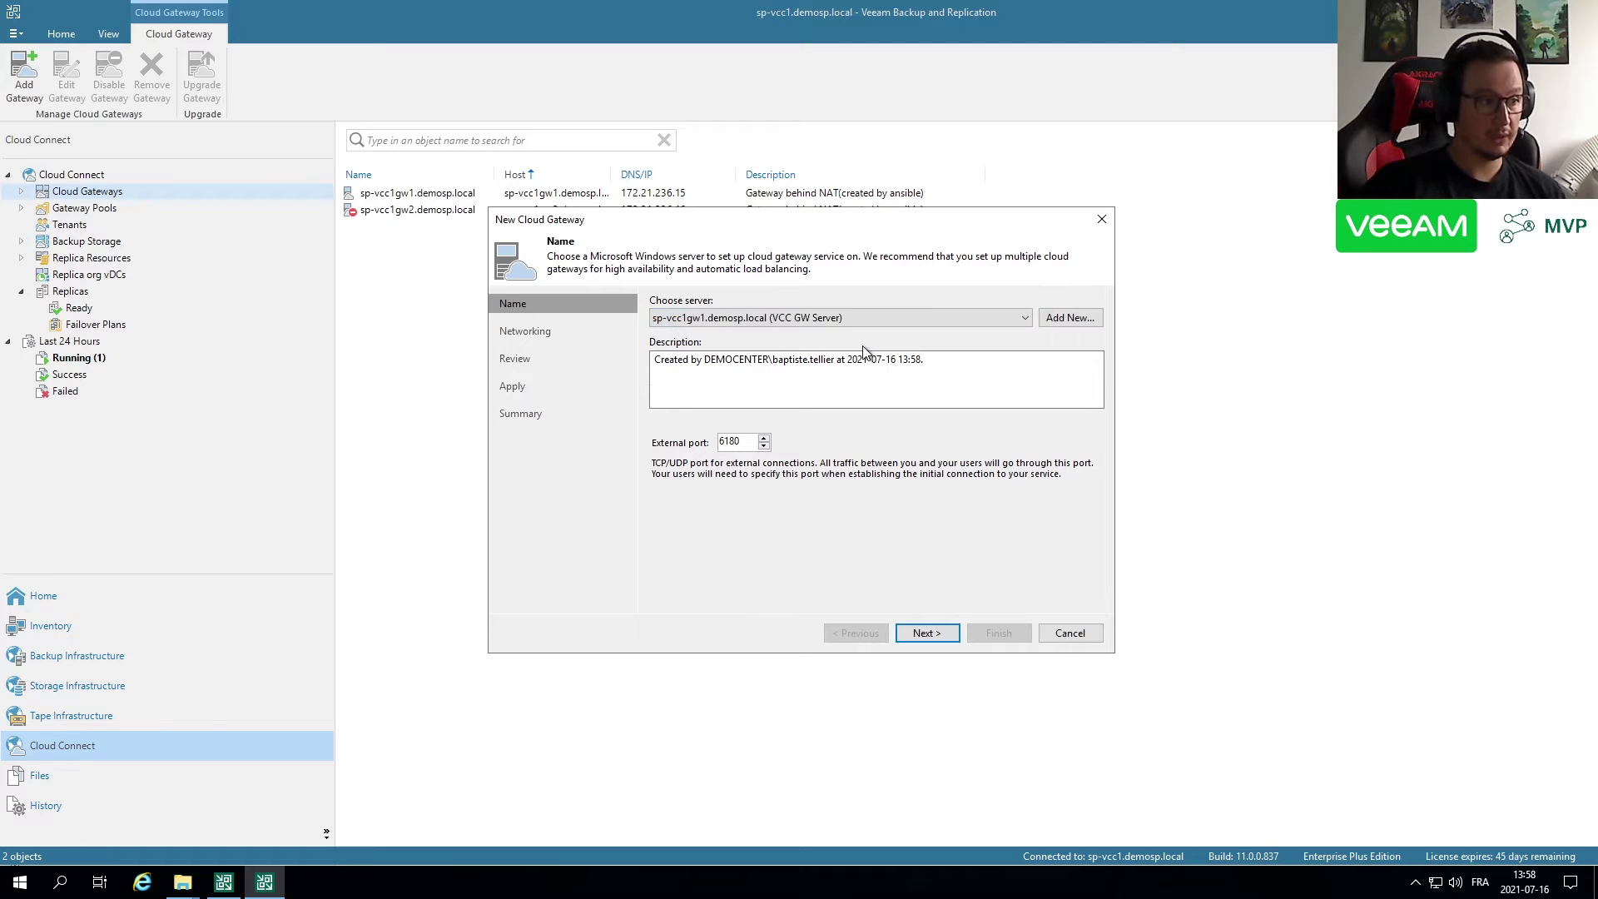
# Look at the form for adding a Windows server and the gateway's external port, and proceed to the networking settings.
pyautogui.click(1053, 317)
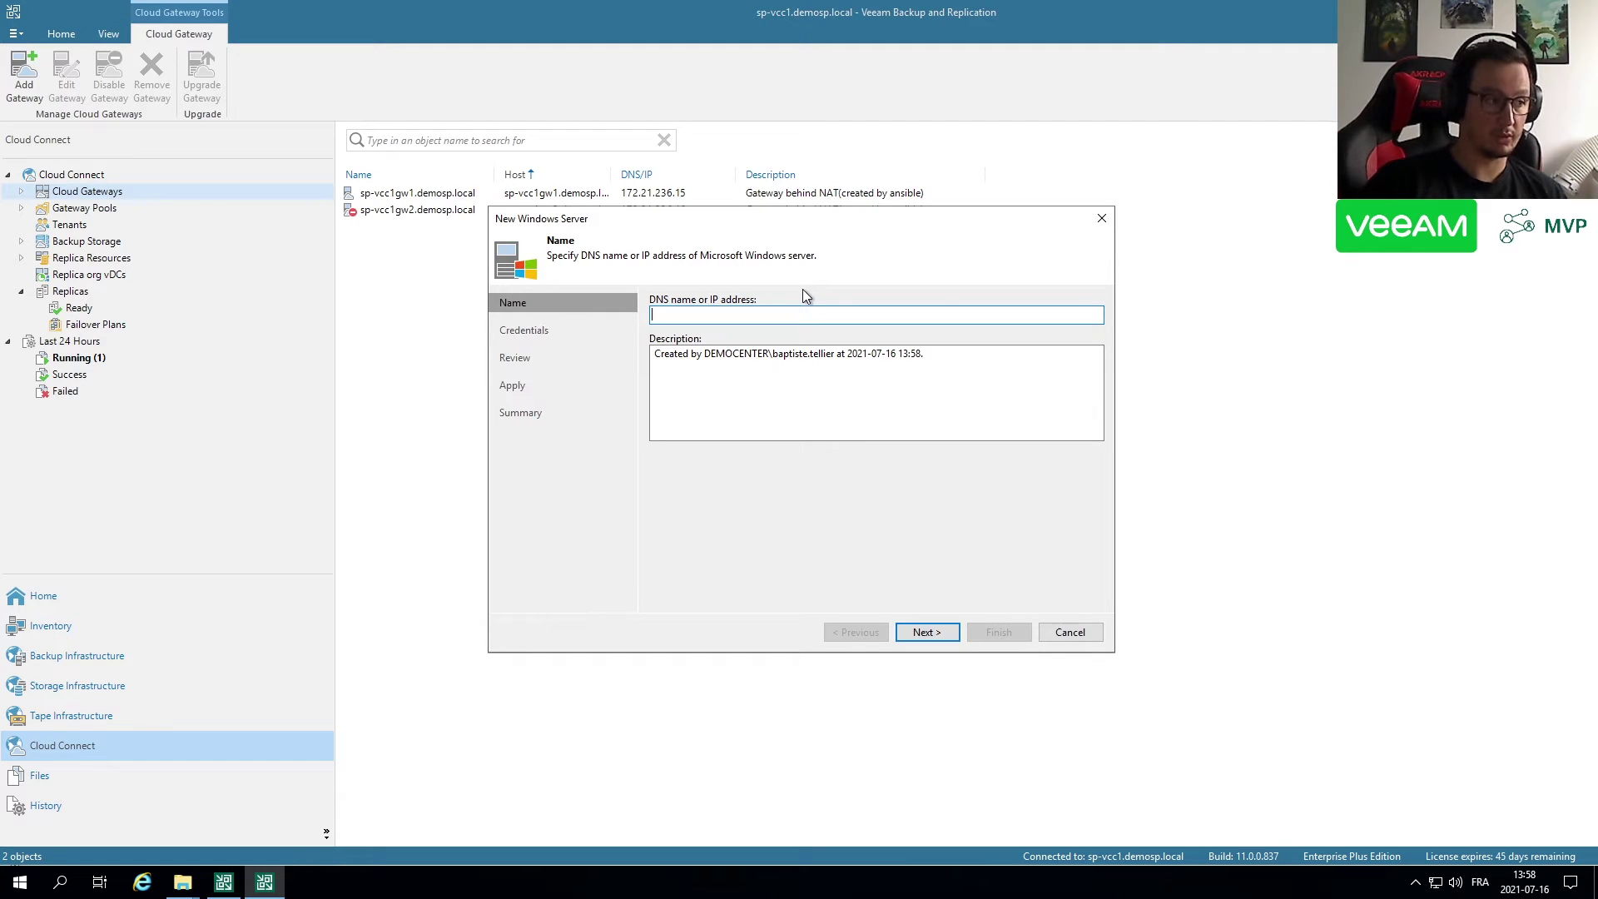
pyautogui.click(1102, 220)
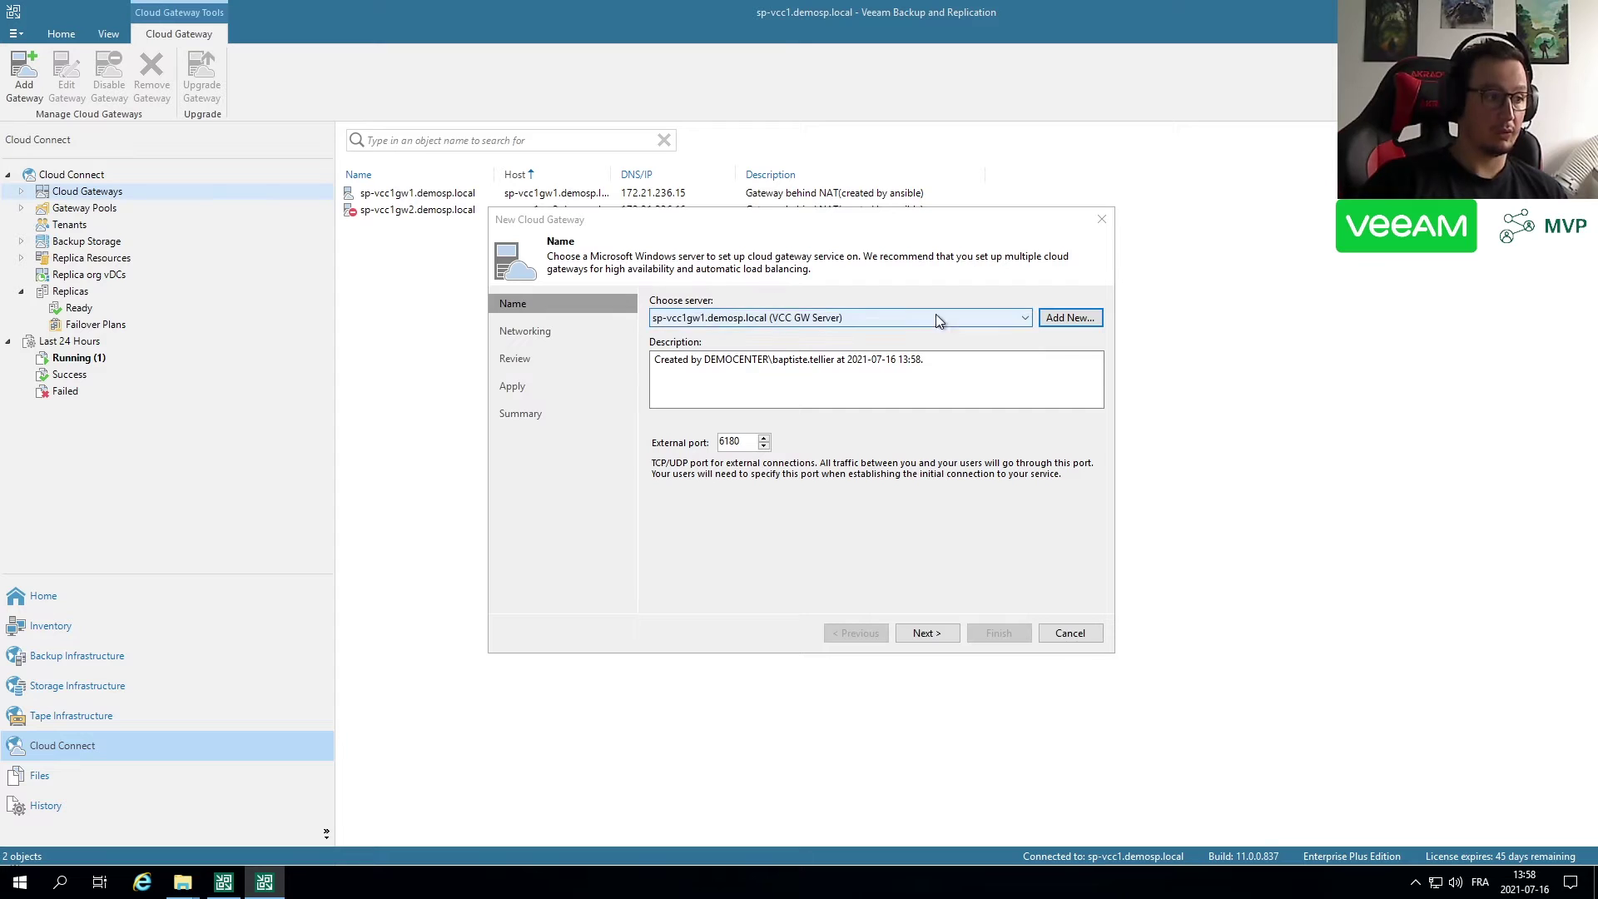
pyautogui.moveTo(744, 442); pyautogui.dragTo(658, 450)
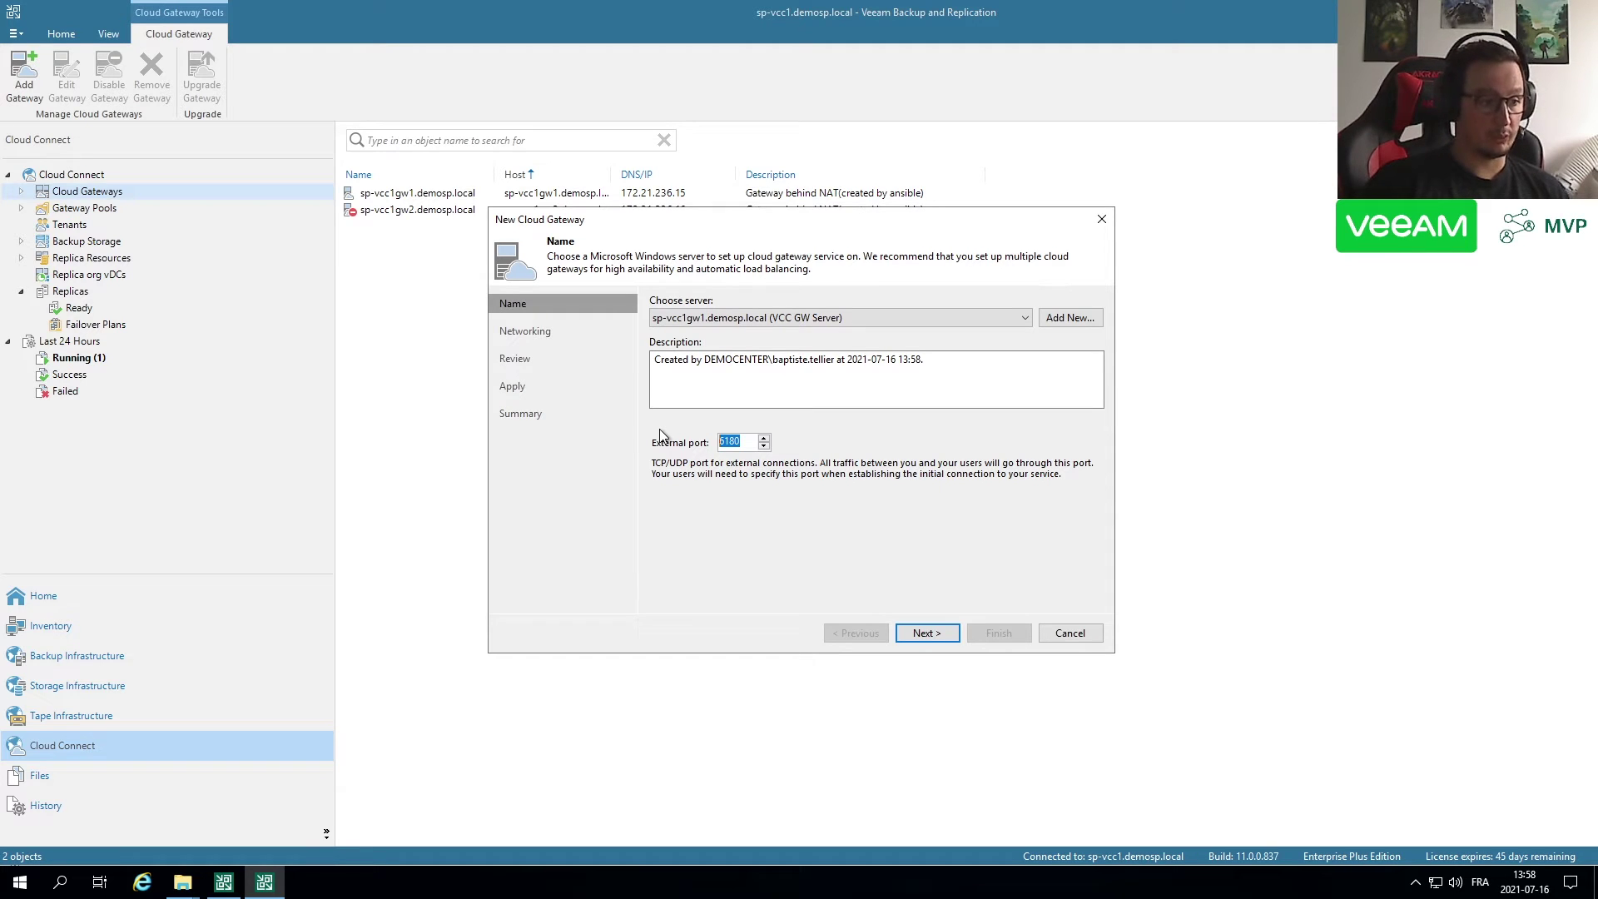
pyautogui.click(747, 444)
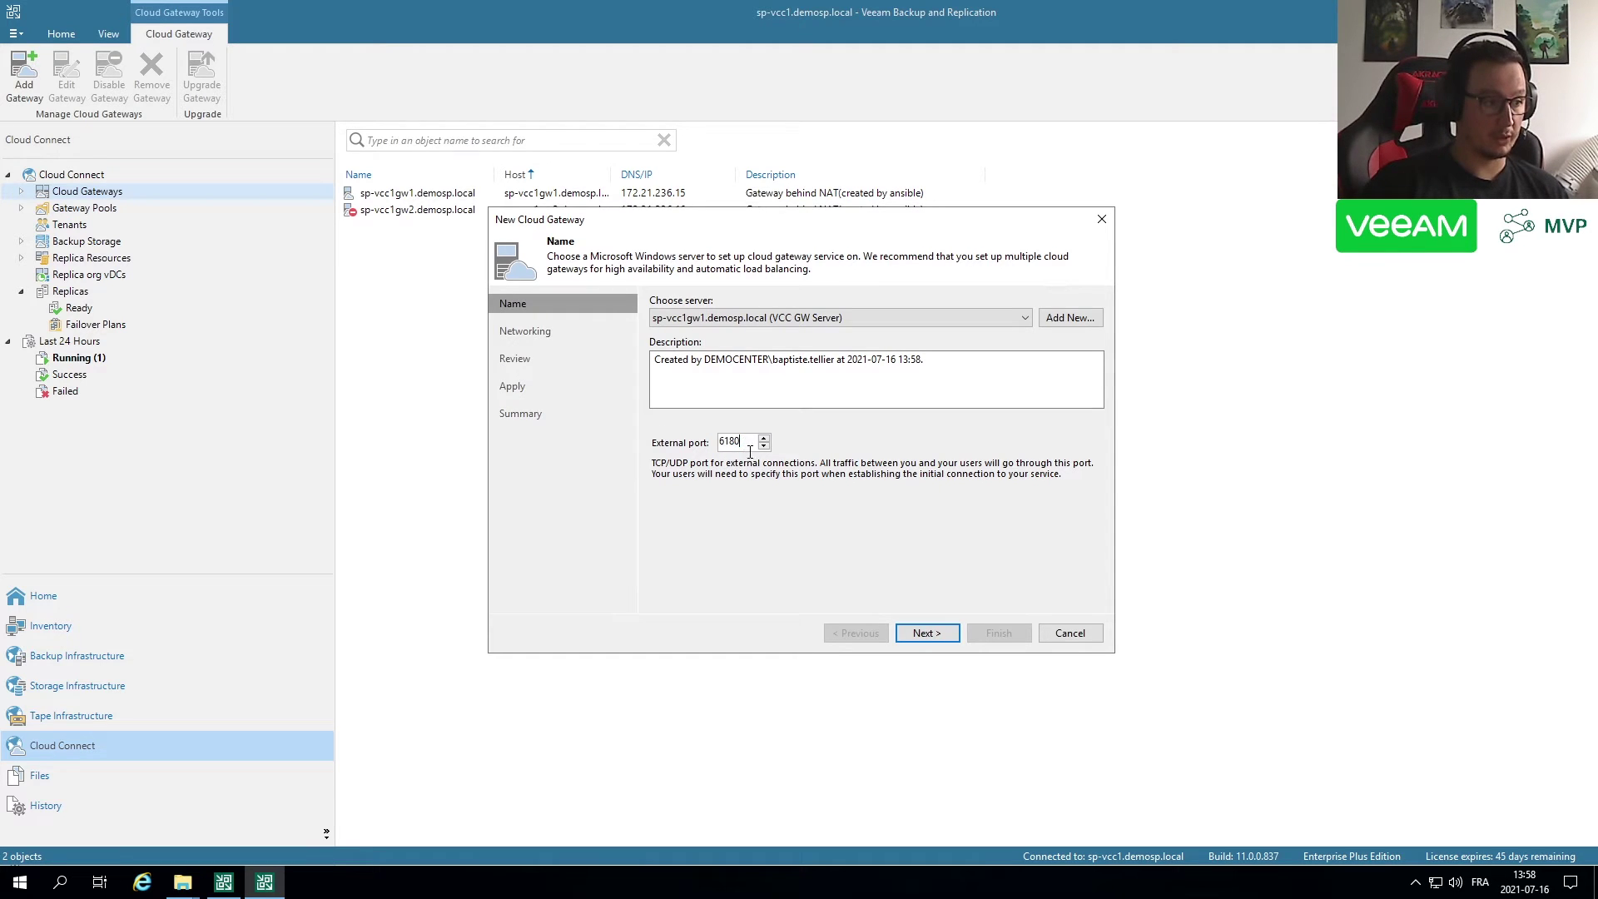
pyautogui.click(927, 633)
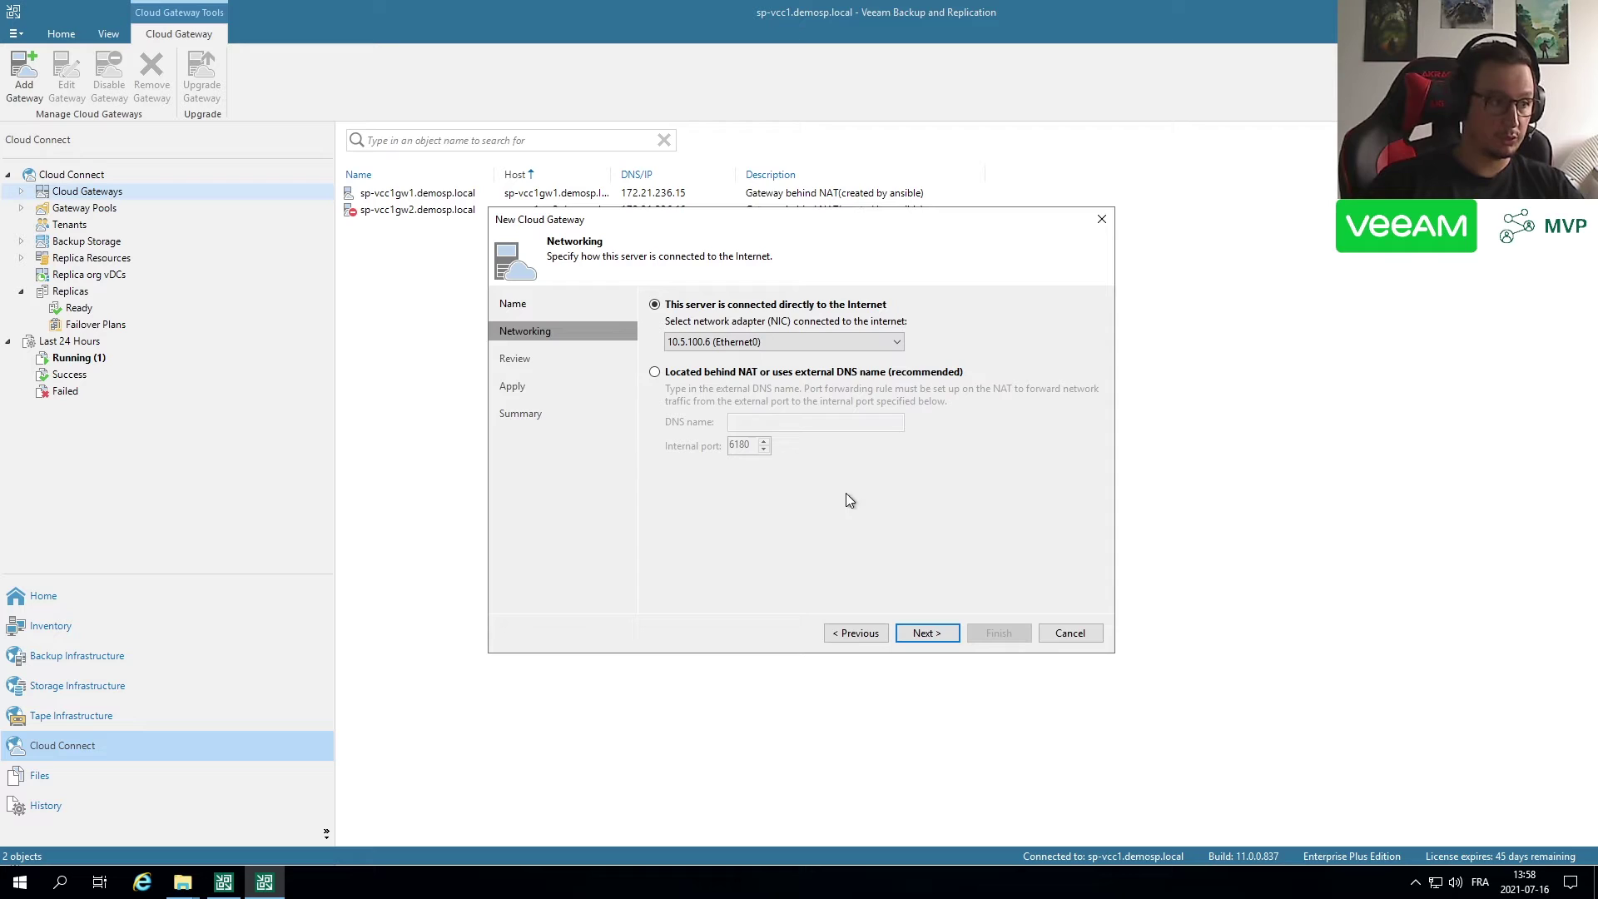
# Compare the behind-NAT and direct internet connection options and check the available network adapters.
pyautogui.click(839, 372)
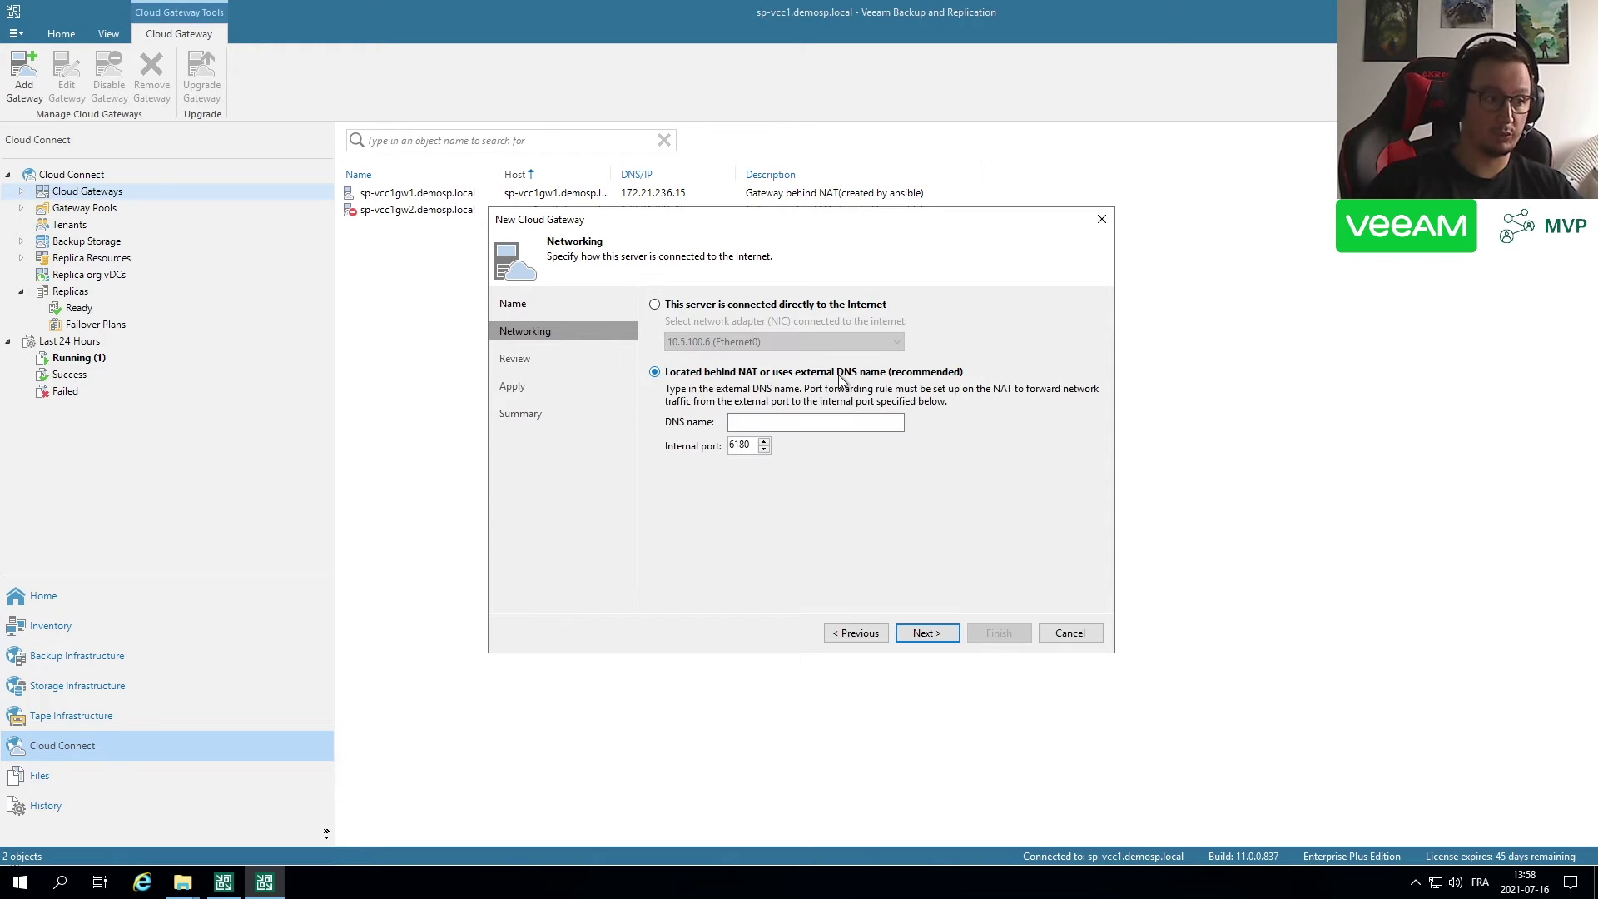
pyautogui.click(771, 306)
pyautogui.click(757, 341)
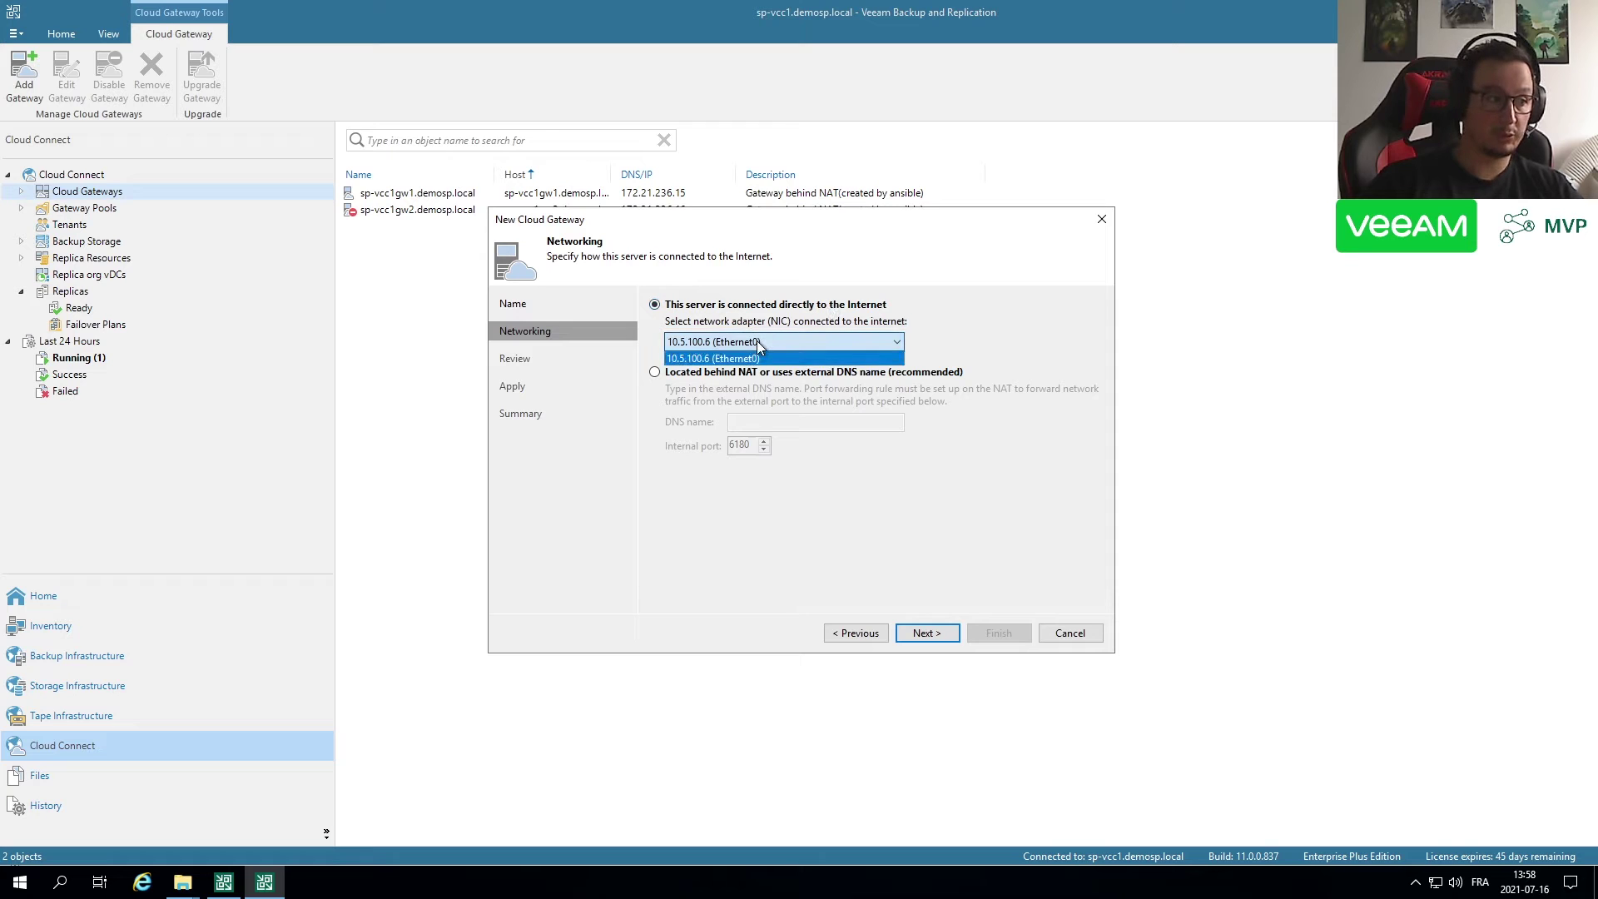
pyautogui.click(756, 342)
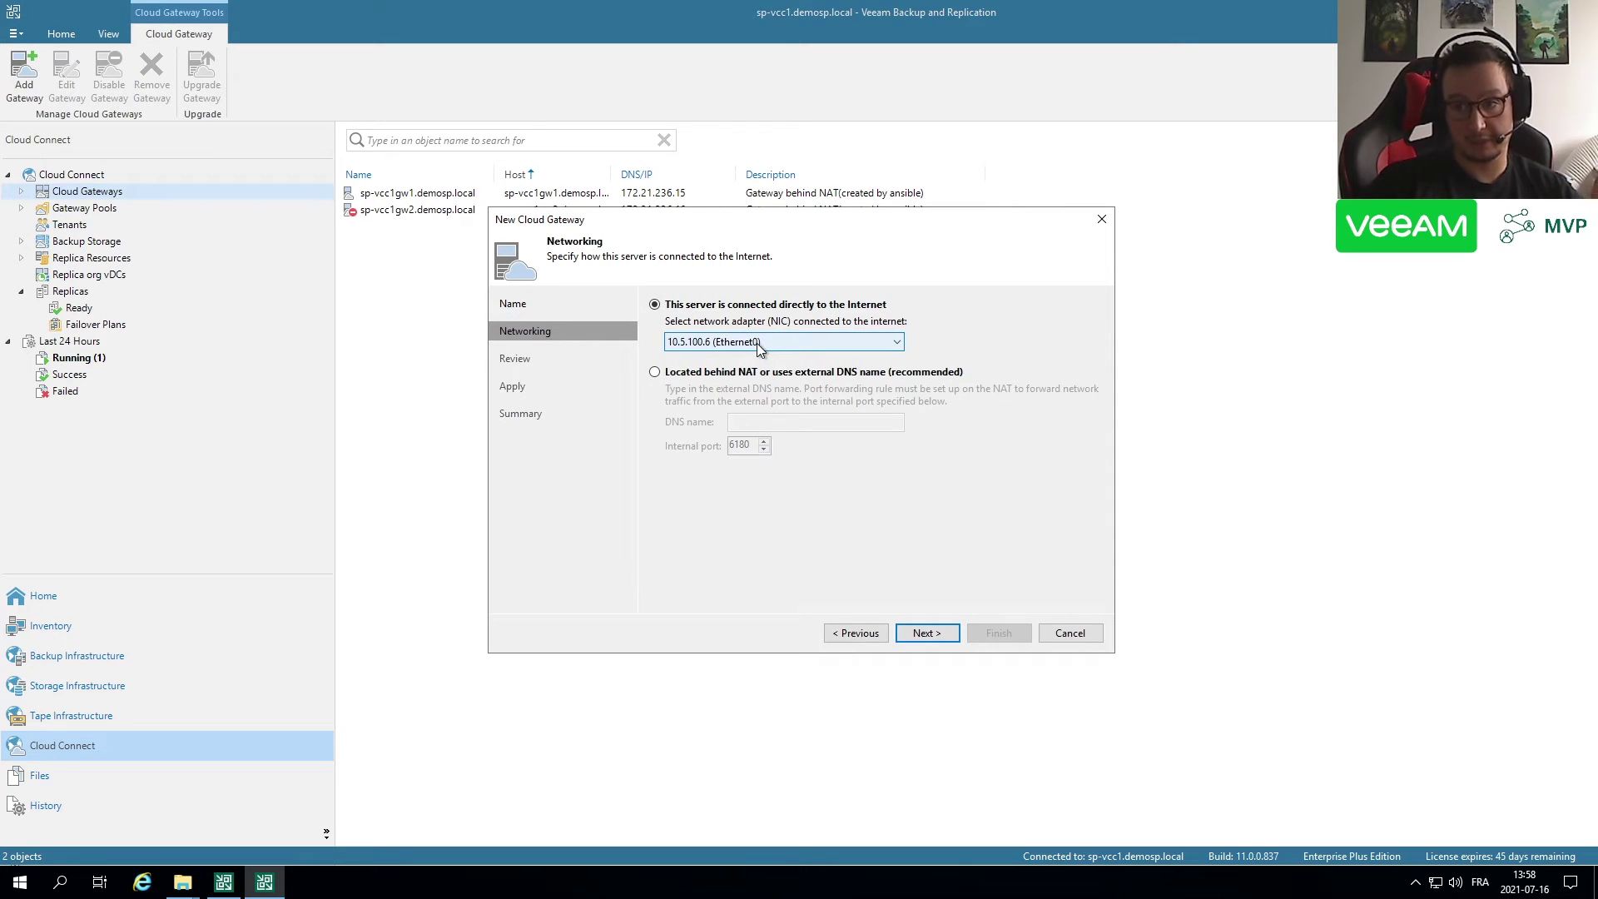
# Review the external DNS name and internal port fields of the behind-NAT option, and cancel the new gateway.
pyautogui.click(793, 373)
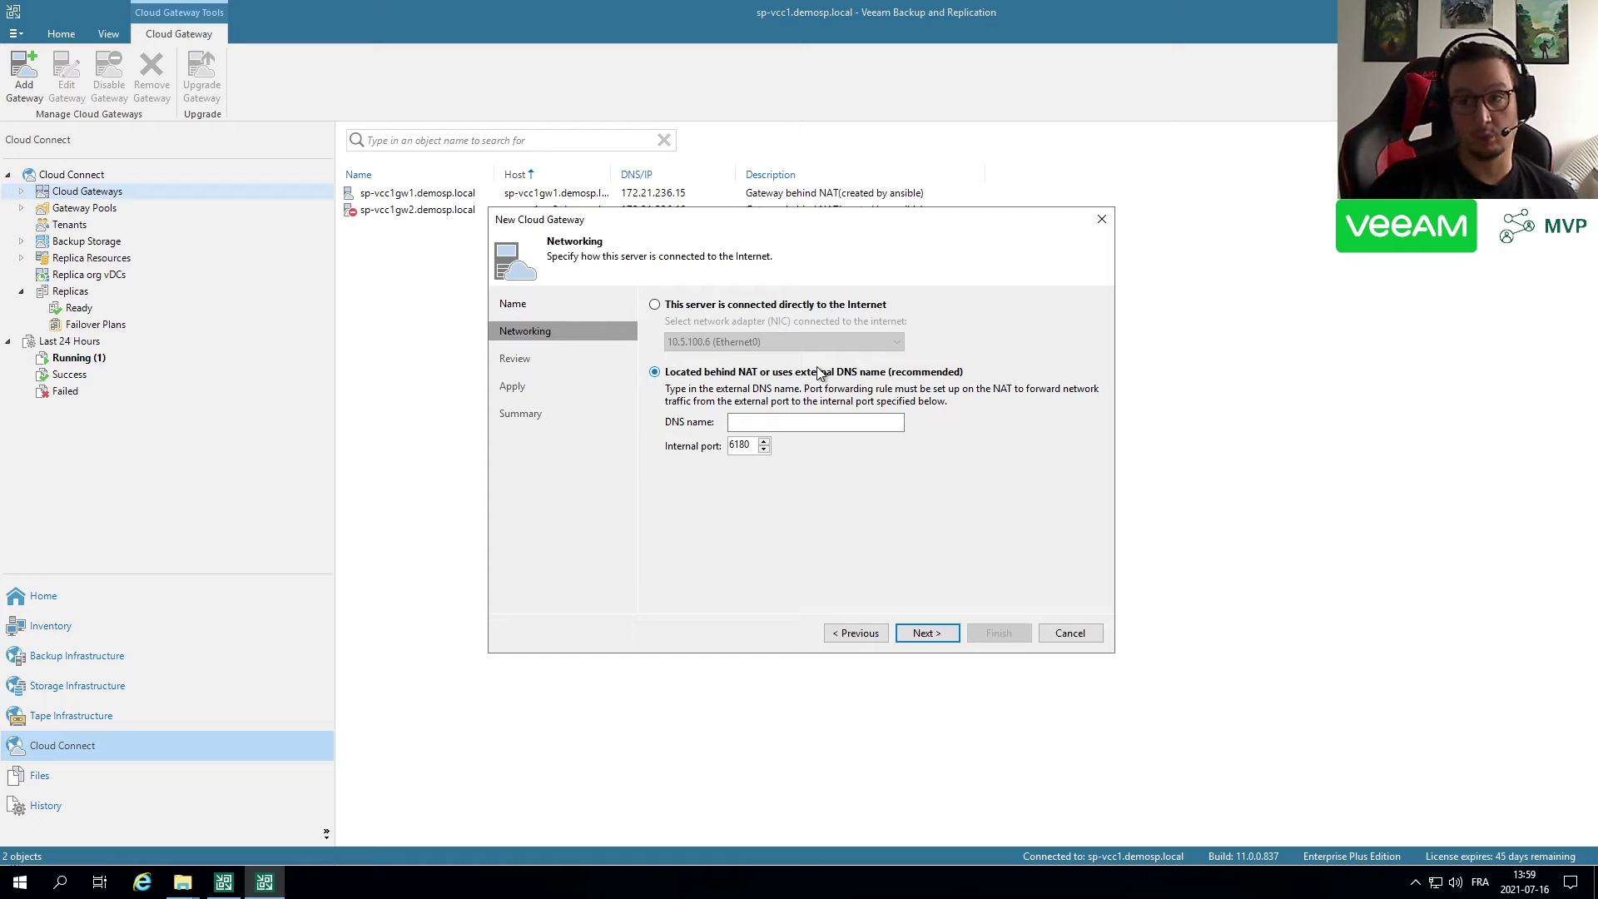
pyautogui.click(796, 418)
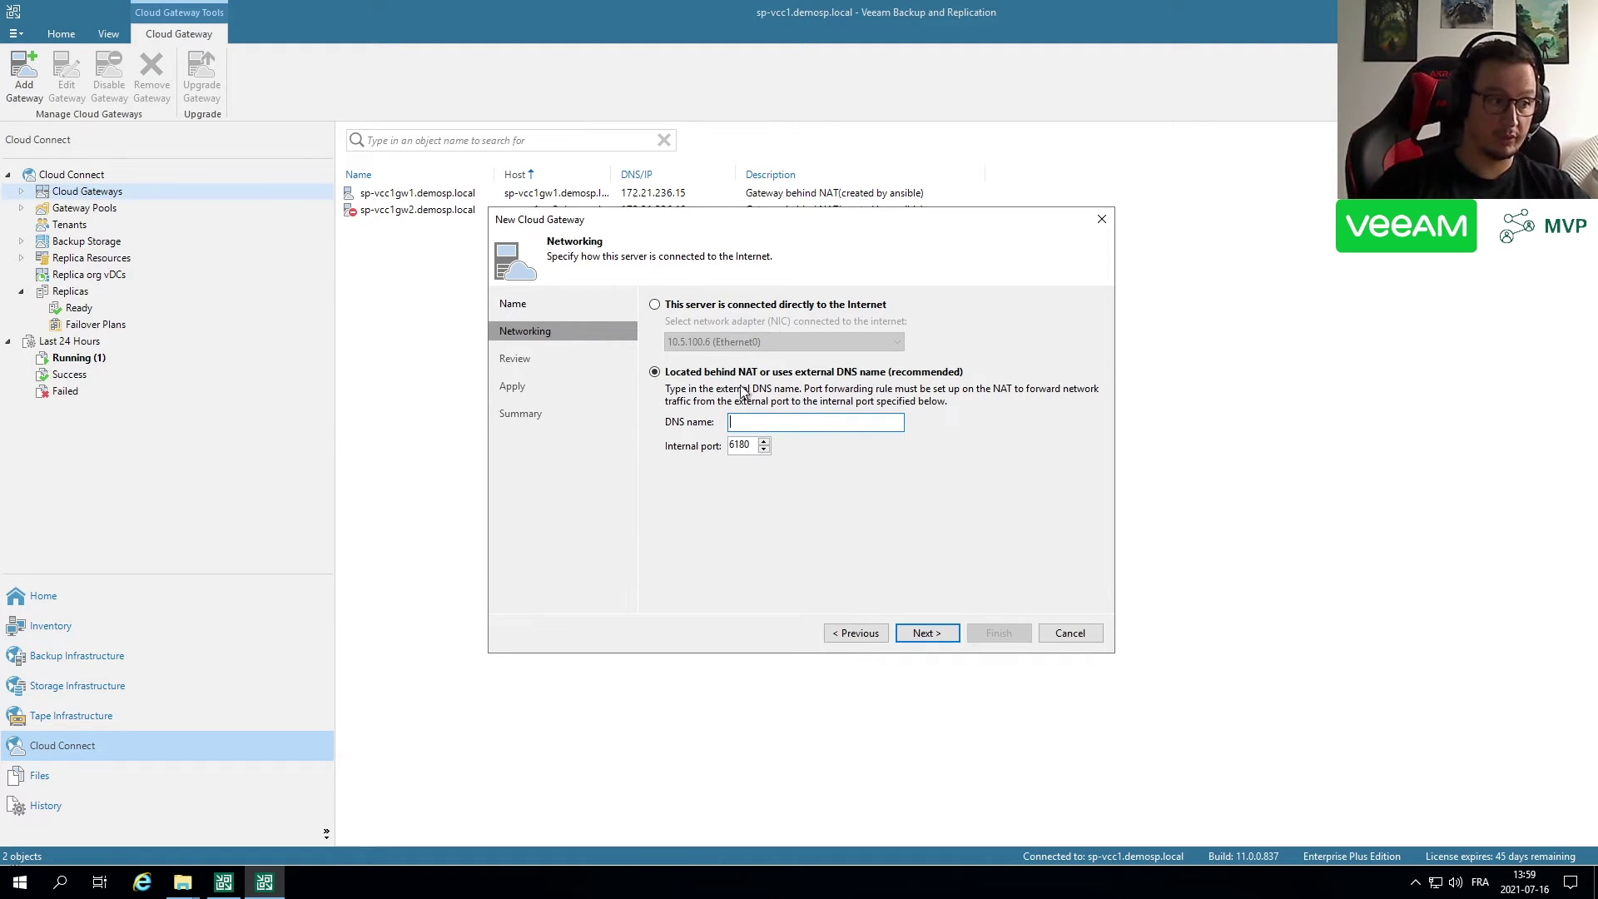
pyautogui.doubleClick(729, 446)
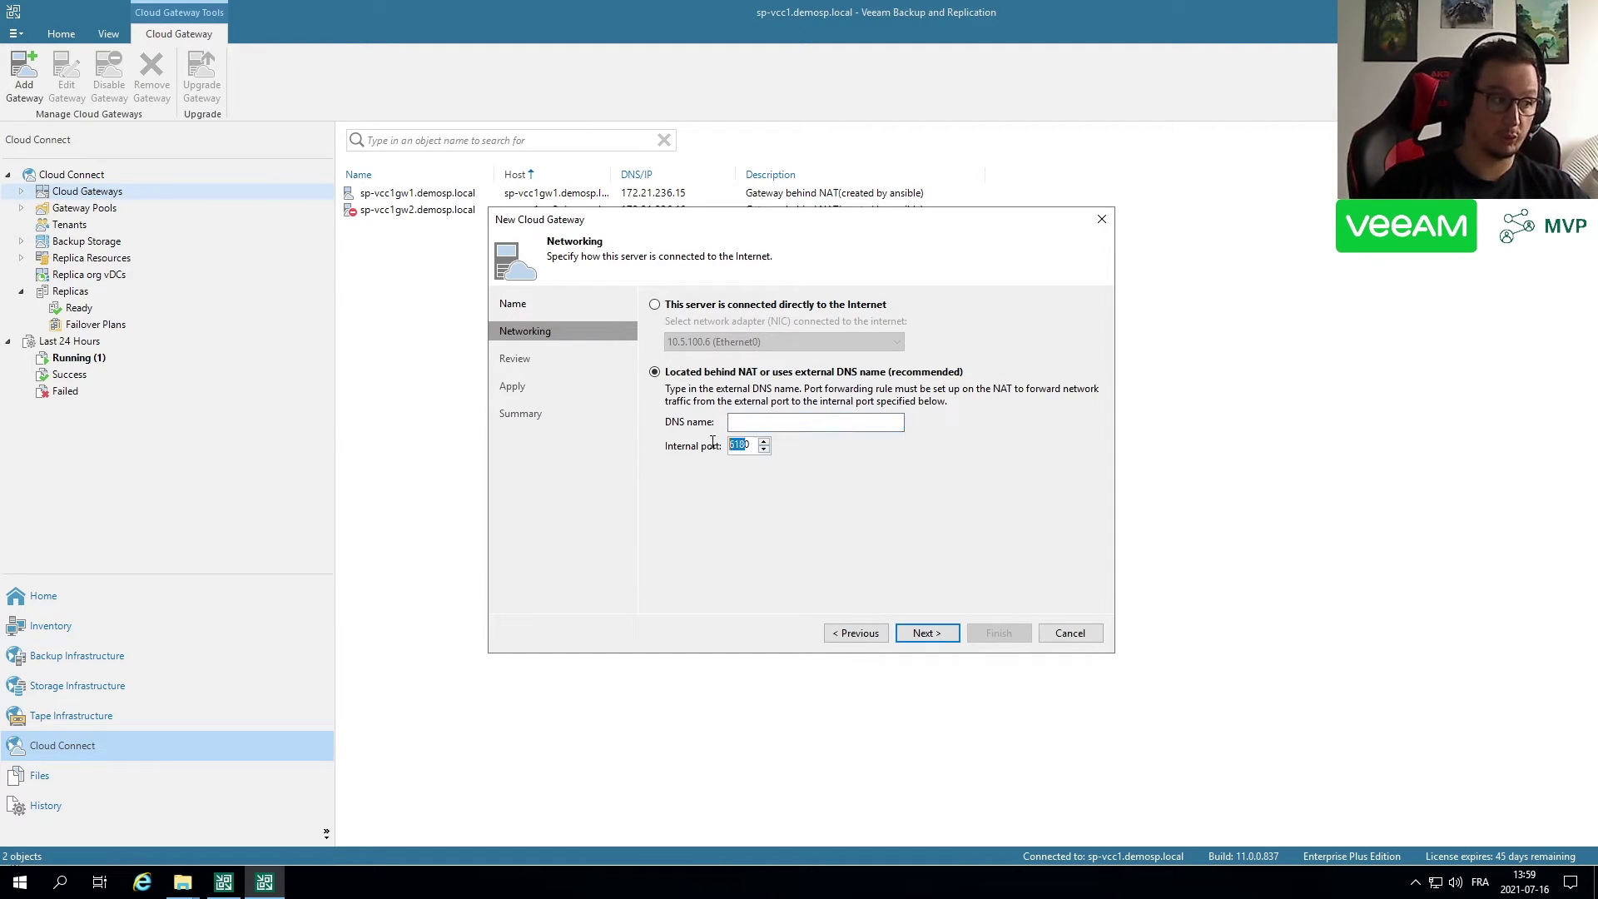
pyautogui.click(1072, 632)
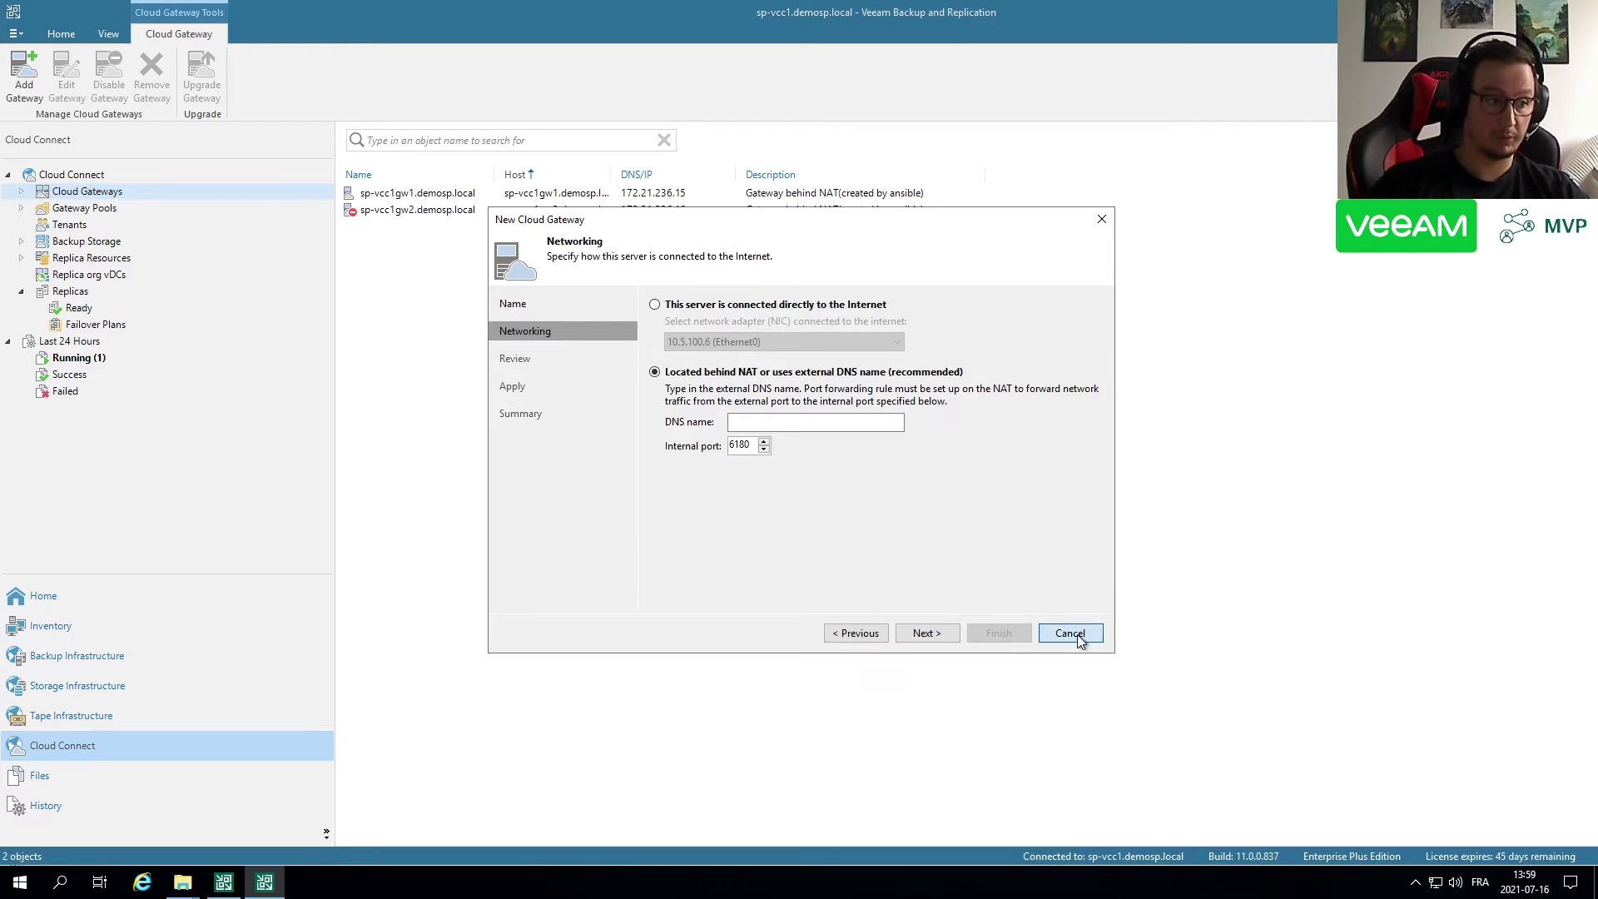
pyautogui.click(815, 459)
# Examine the external DNS name in the networking properties of gateway sp-vcc1gw1.demosp.local, and widen the Host column of the gateway list.
pyautogui.rightClick(431, 196)
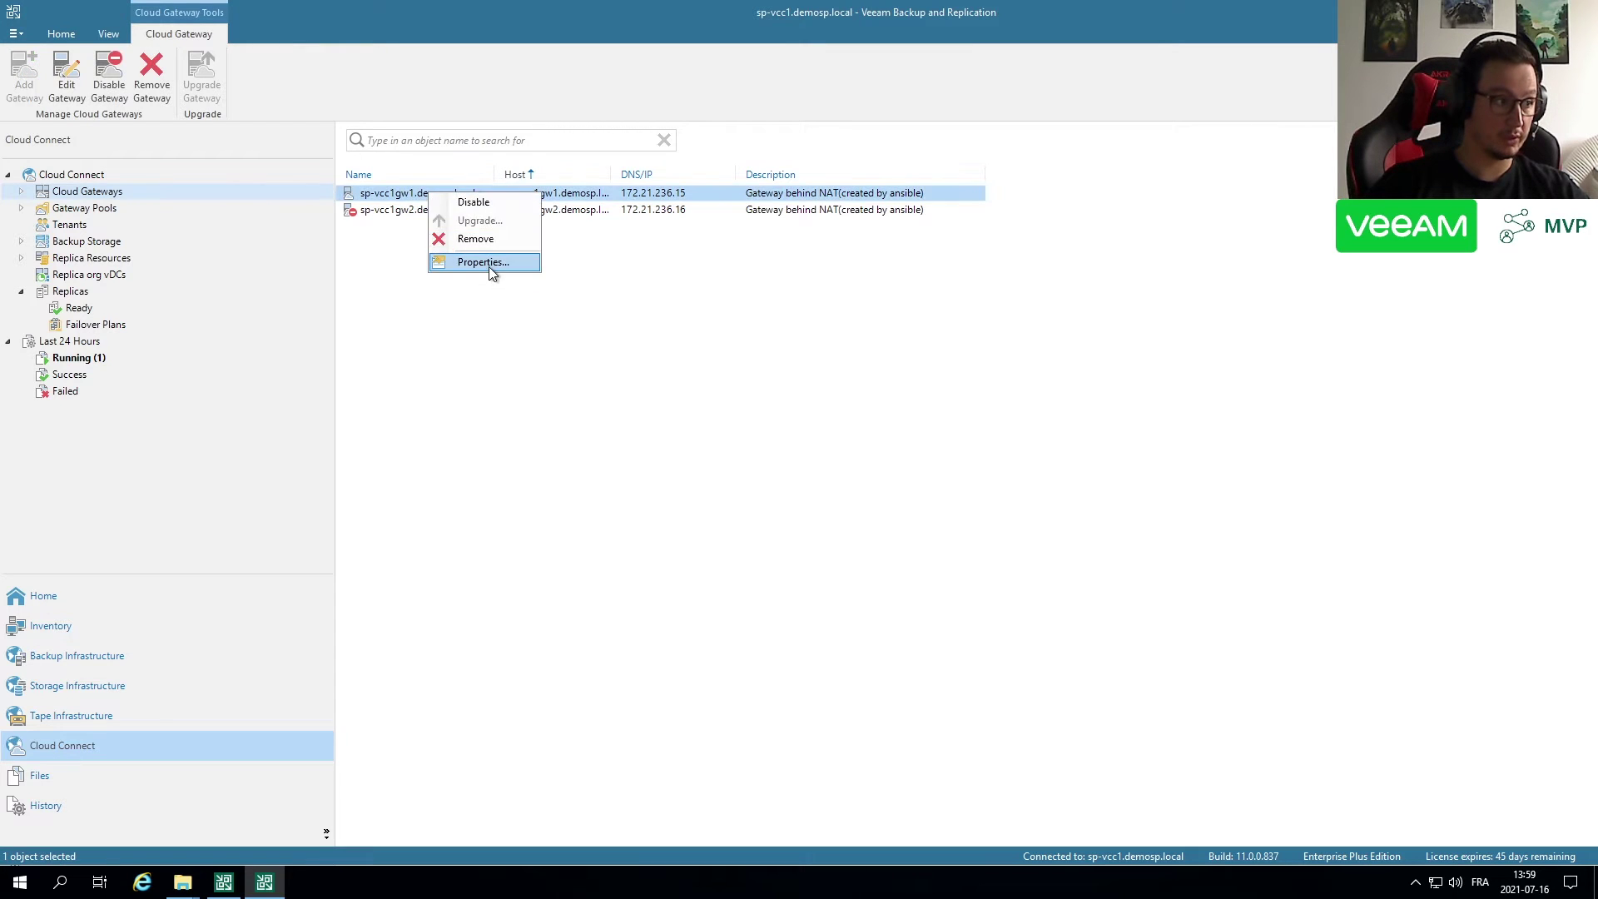
pyautogui.click(488, 264)
pyautogui.click(522, 331)
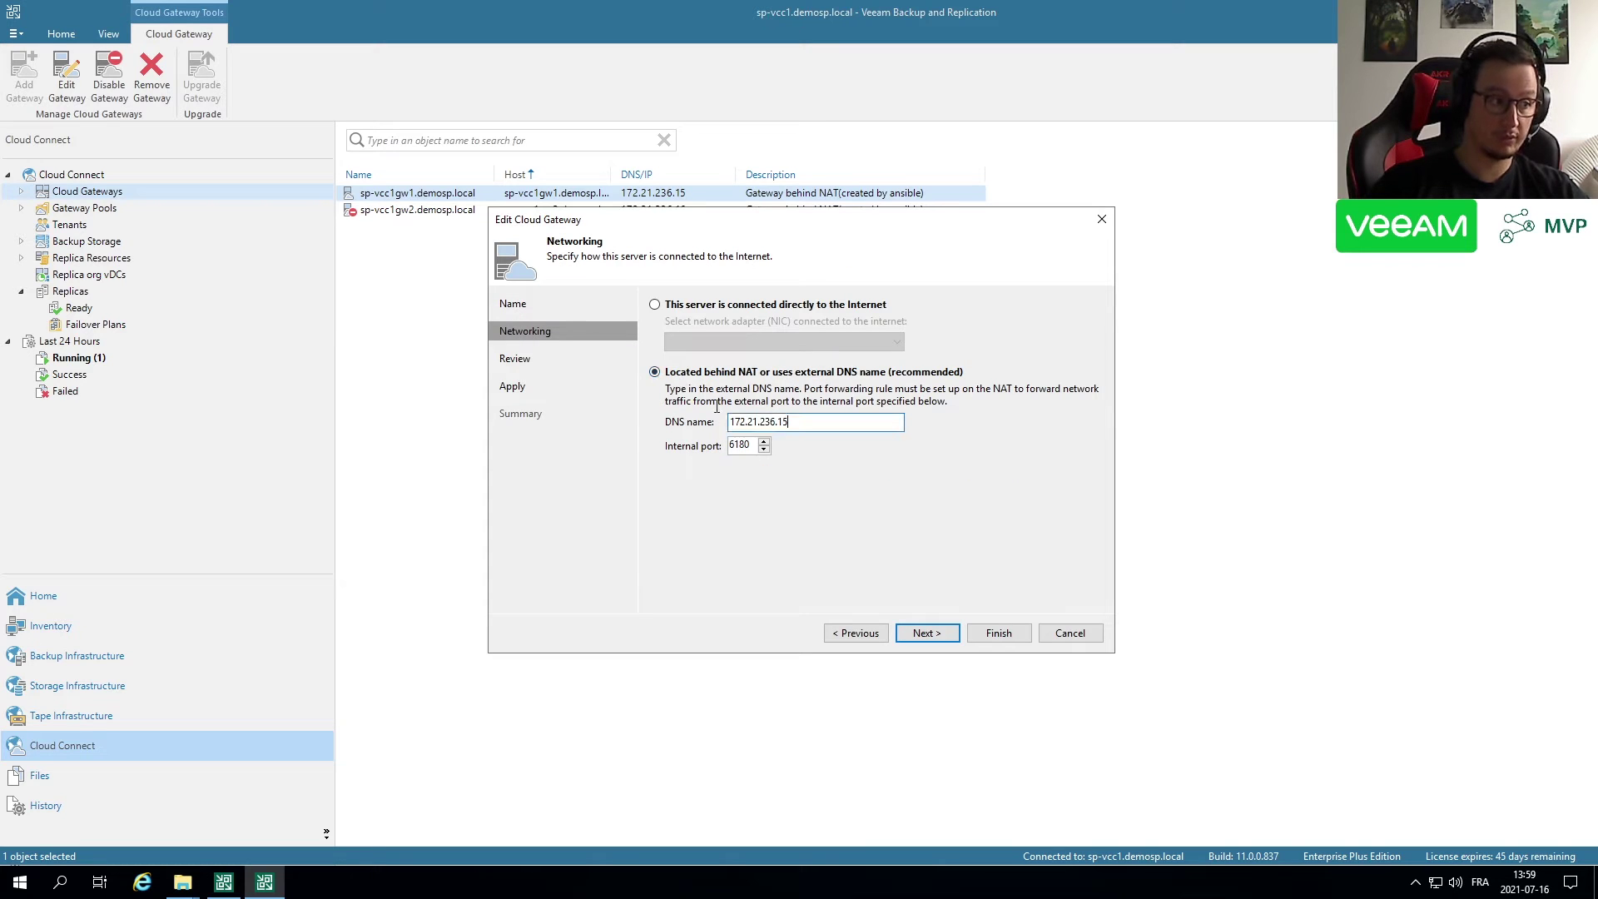
pyautogui.doubleClick(791, 422)
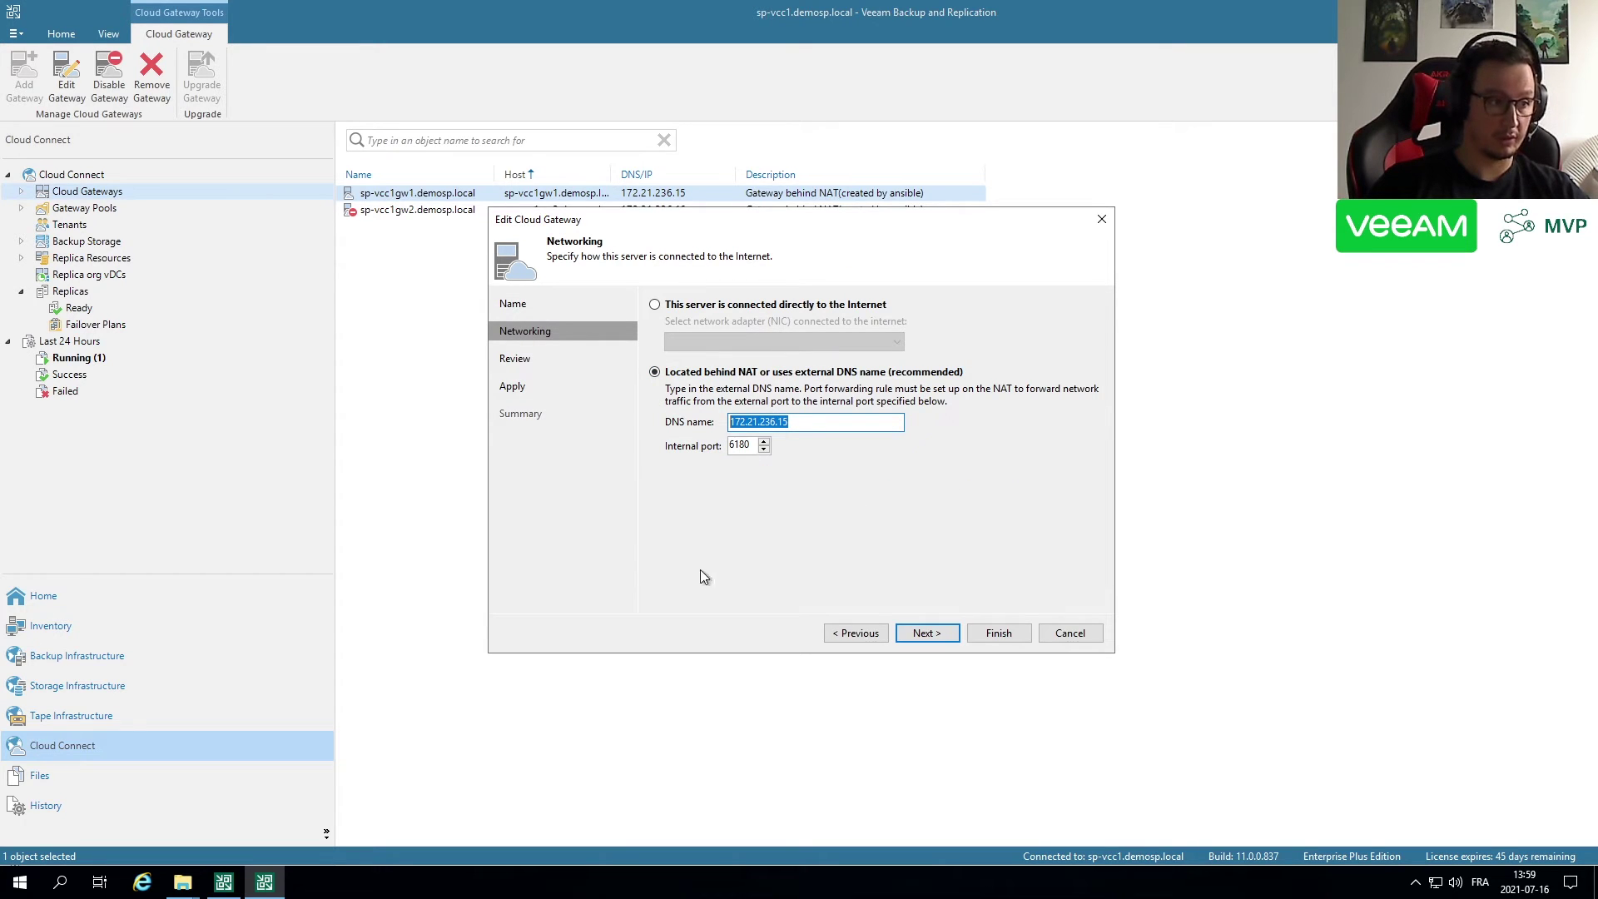
pyautogui.click(848, 422)
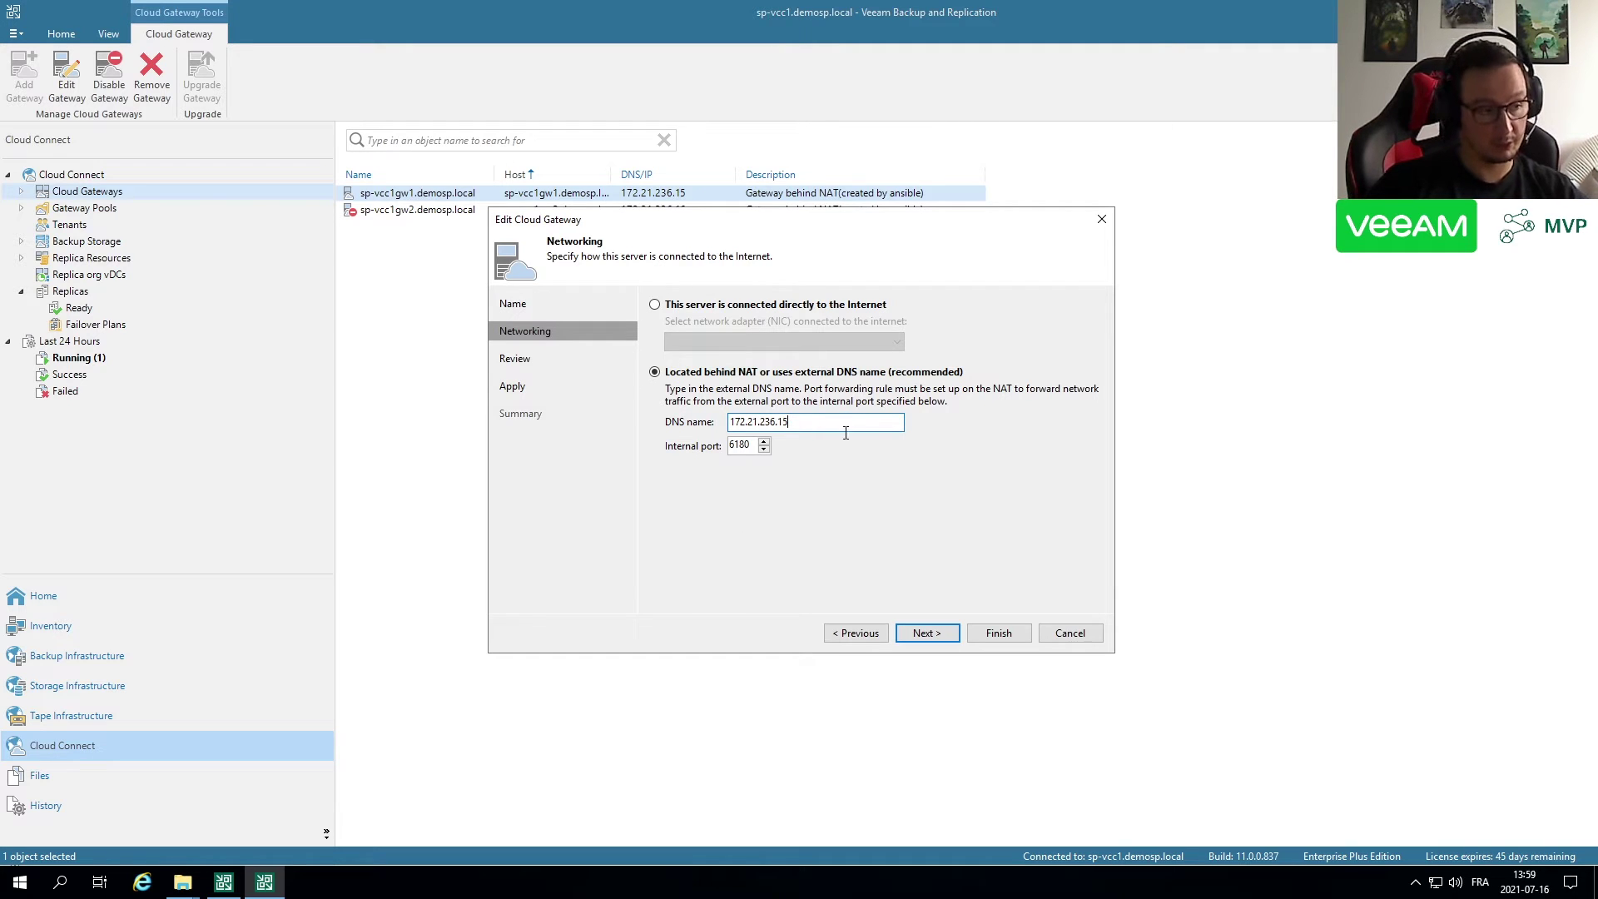
pyautogui.doubleClick(848, 422)
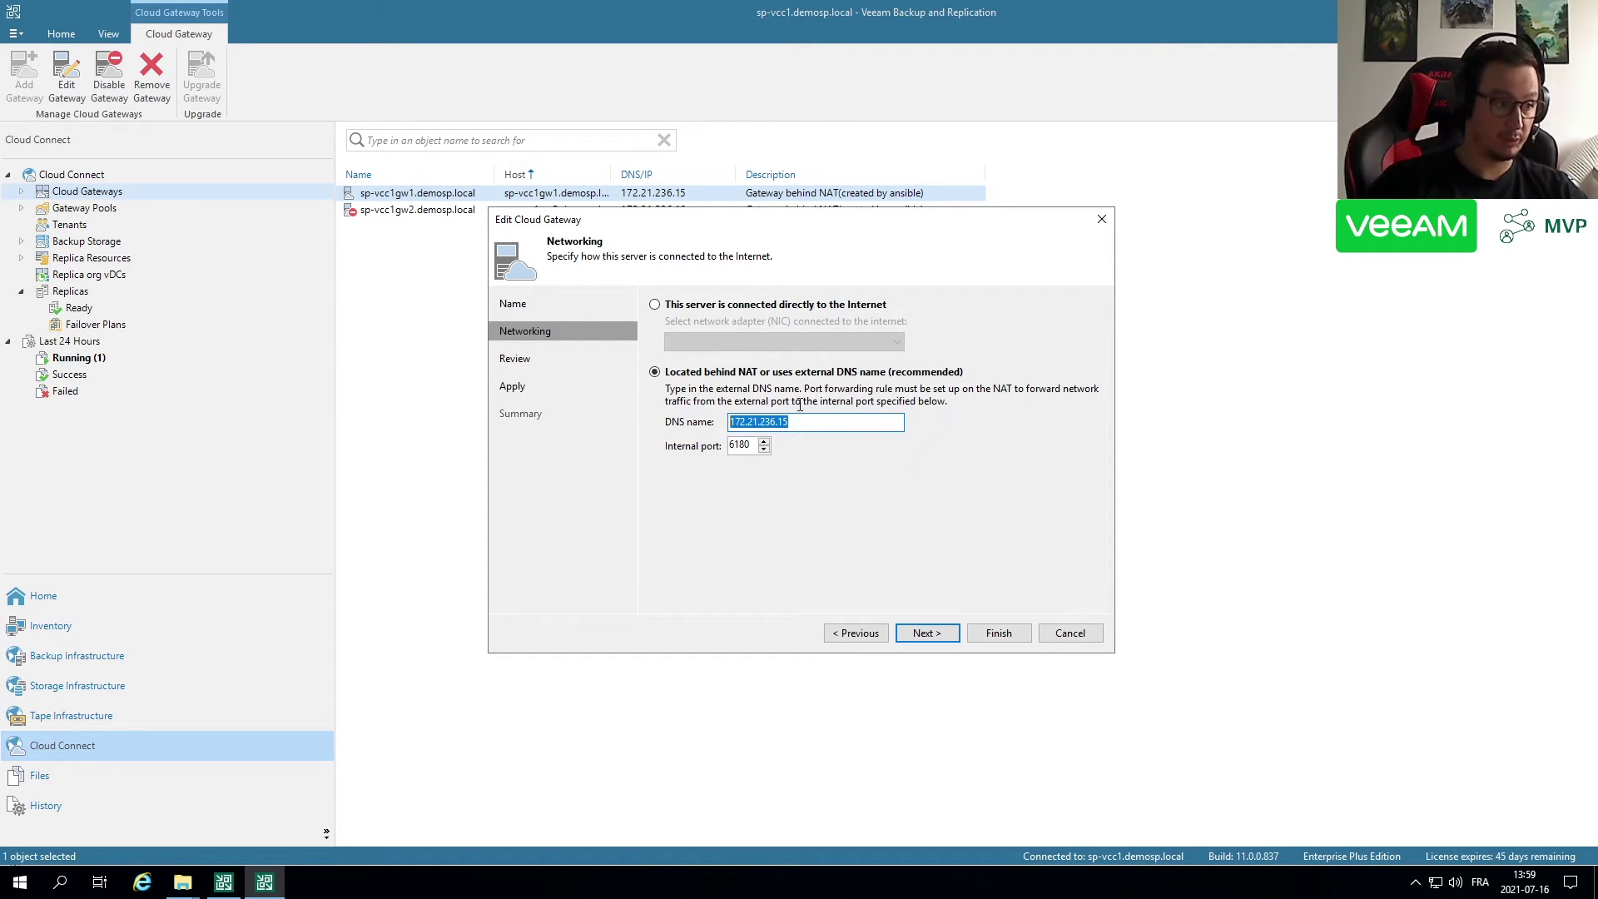
pyautogui.click(1067, 631)
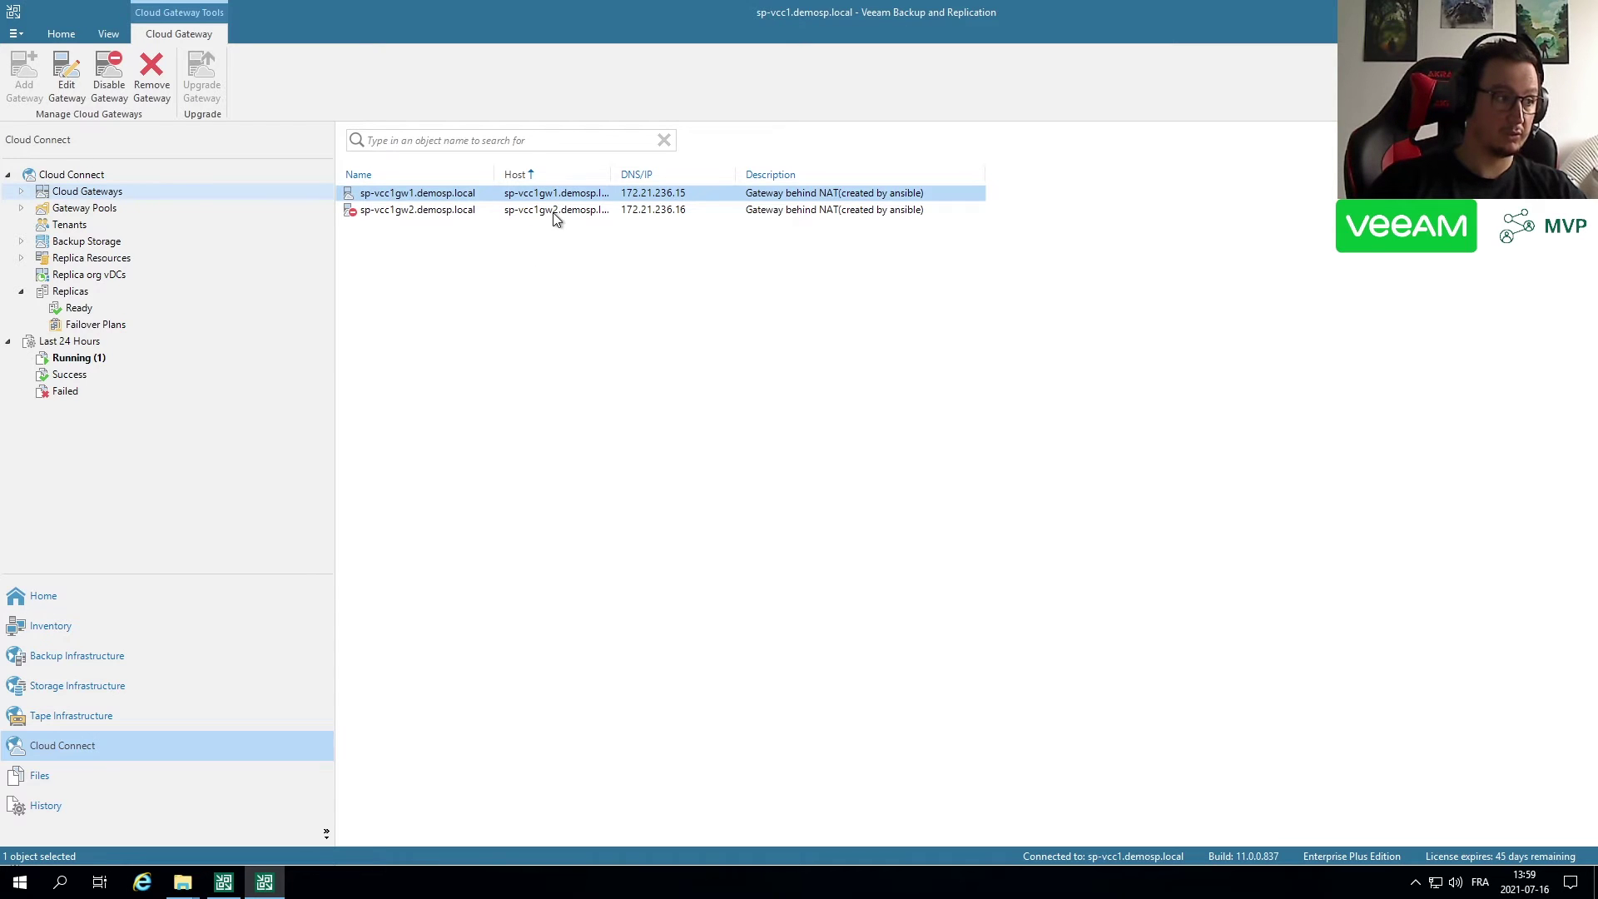
pyautogui.moveTo(612, 175); pyautogui.dragTo(655, 176)
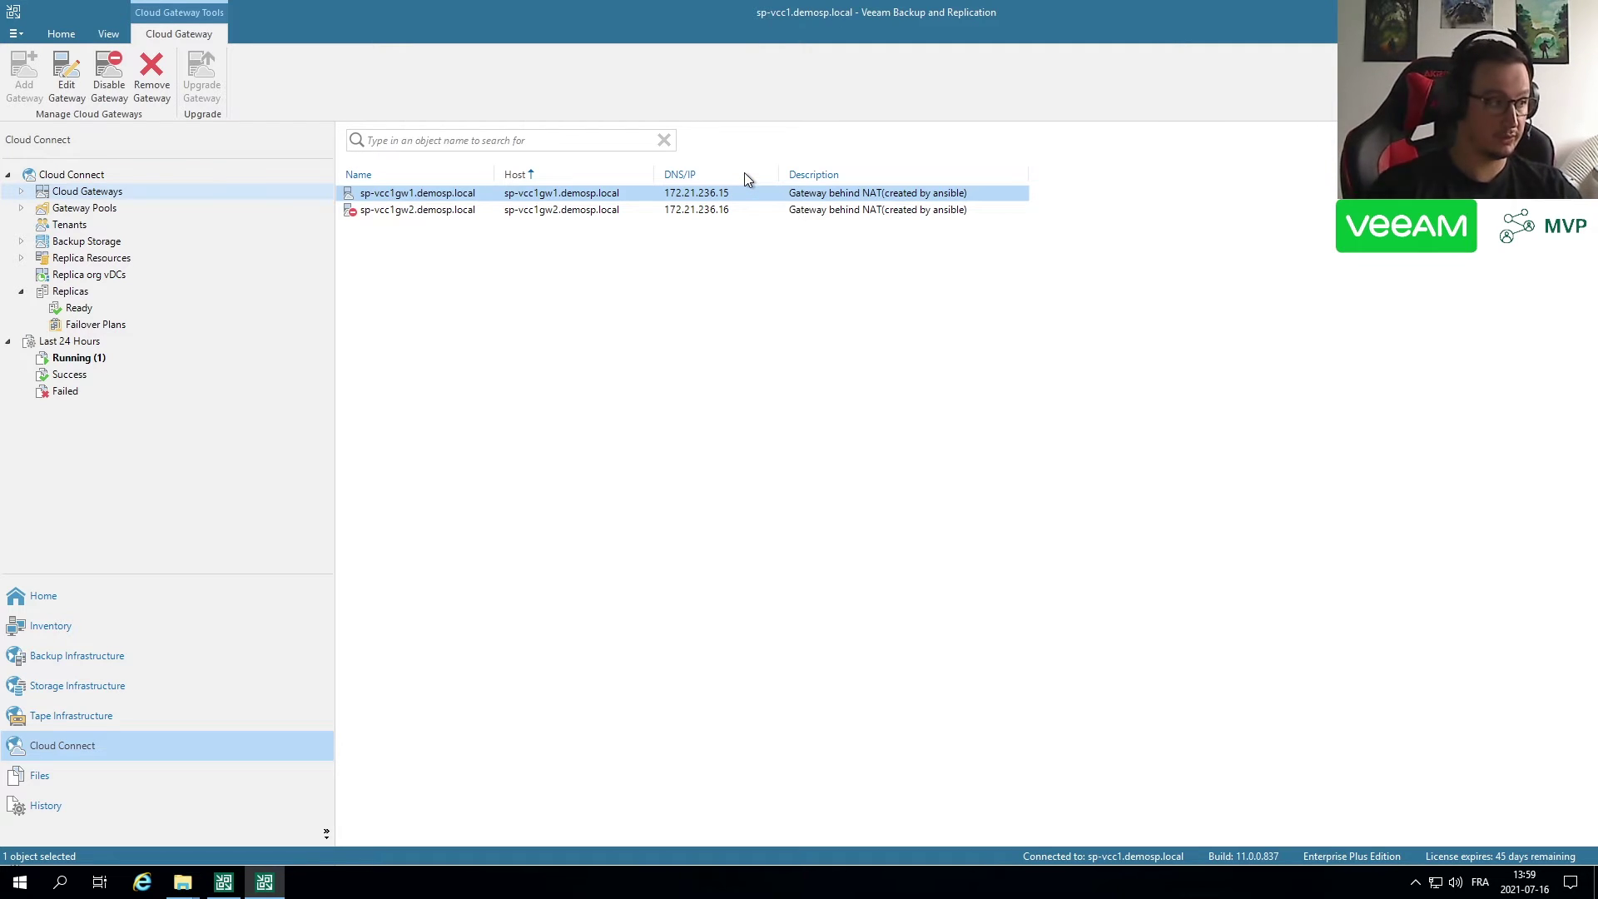
# Open Backup Storage with its repositories expanded and Replicas collapsed, and select Cloud Connect SOBR in the list.
pyautogui.click(86, 241)
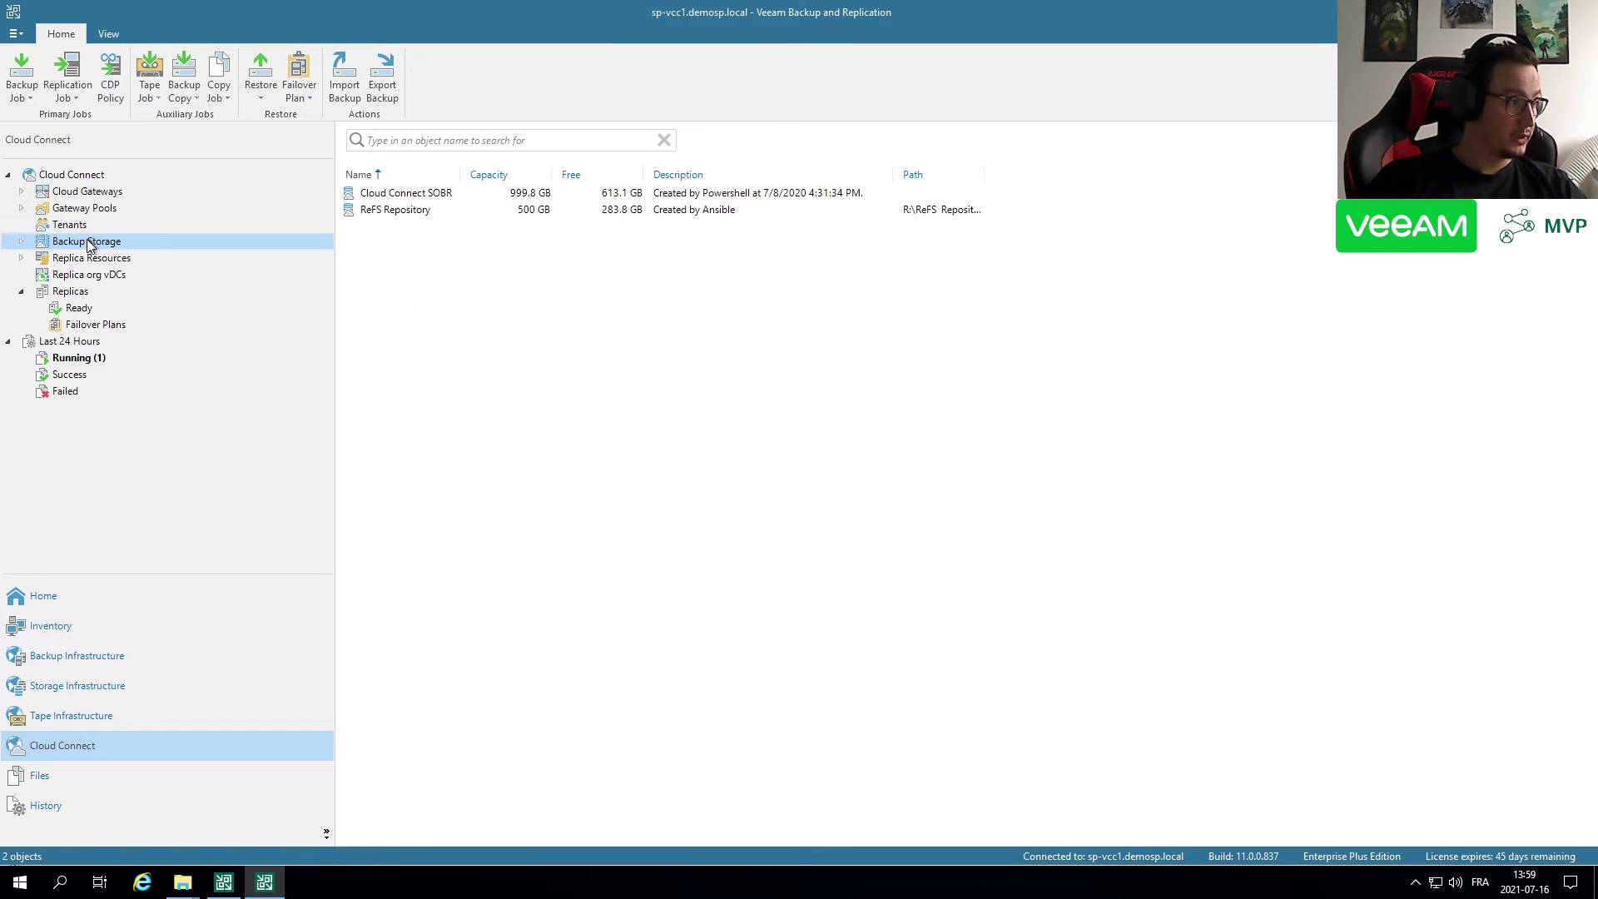
pyautogui.click(22, 291)
pyautogui.doubleClick(106, 243)
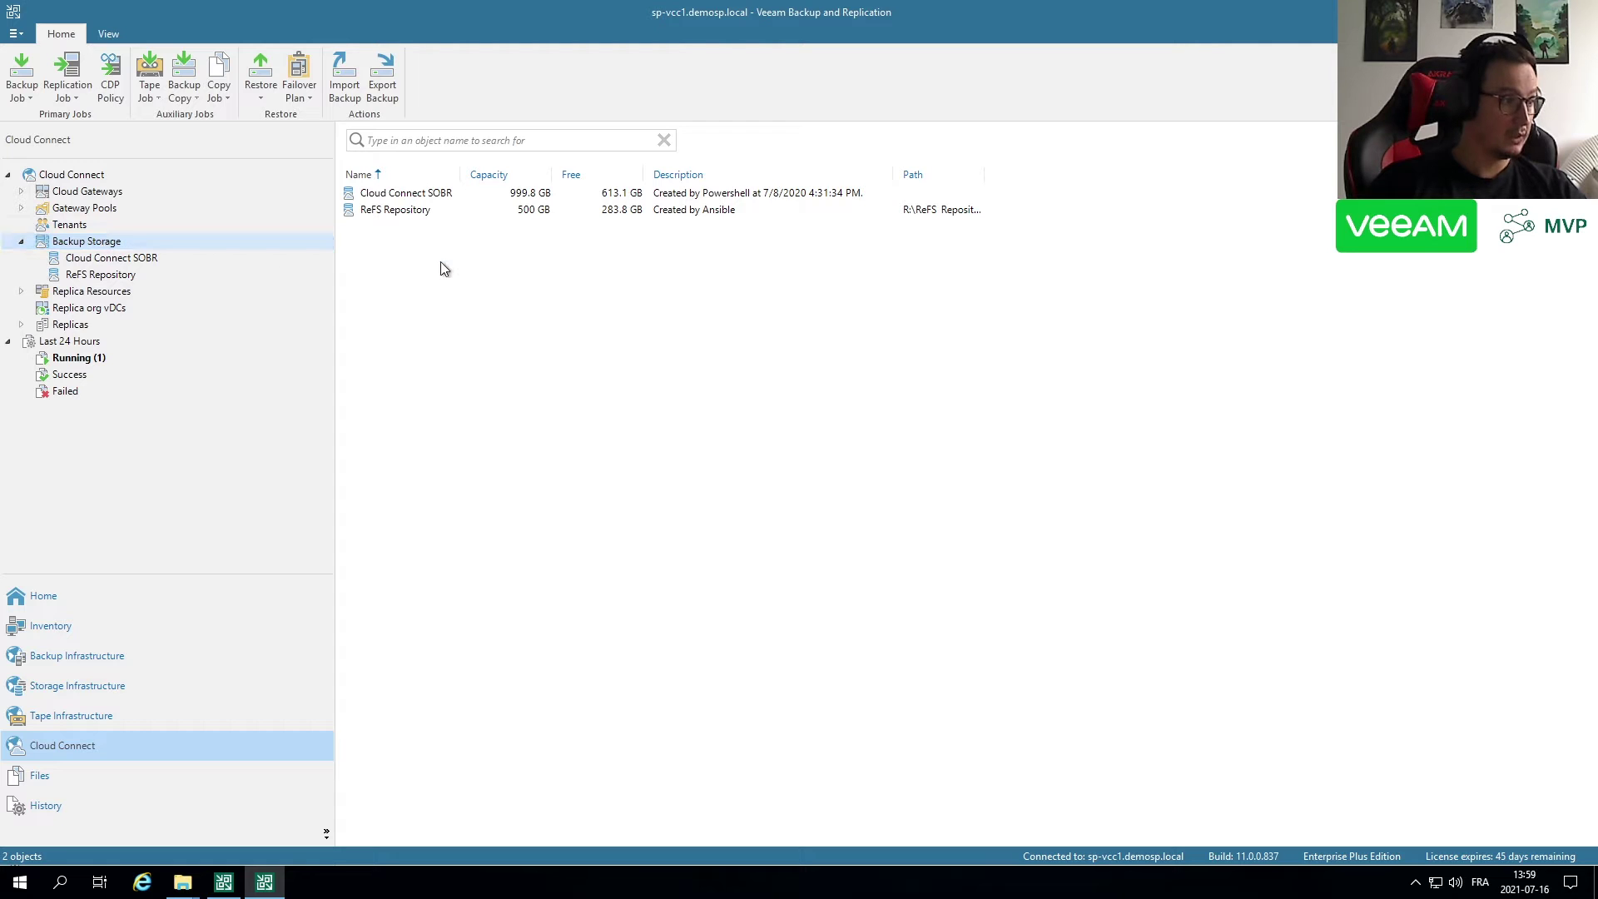
pyautogui.click(431, 198)
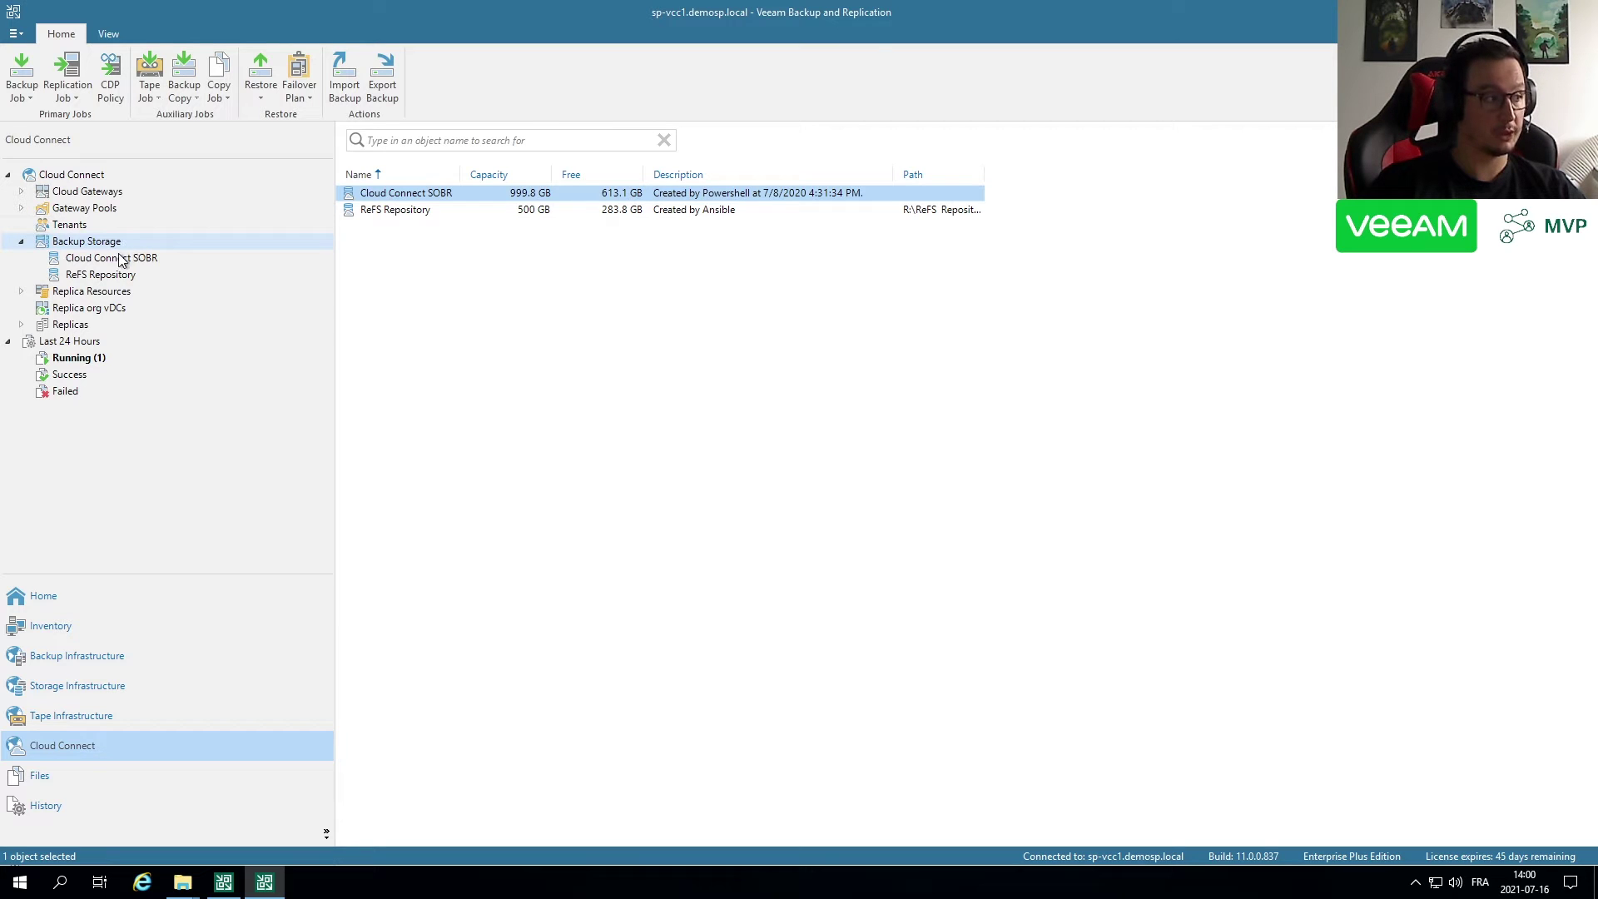
# Open the backup repositories in Backup Infrastructure and examine SOBR Extent 2, XFS Repository and ReFS Repository.
pyautogui.click(90, 662)
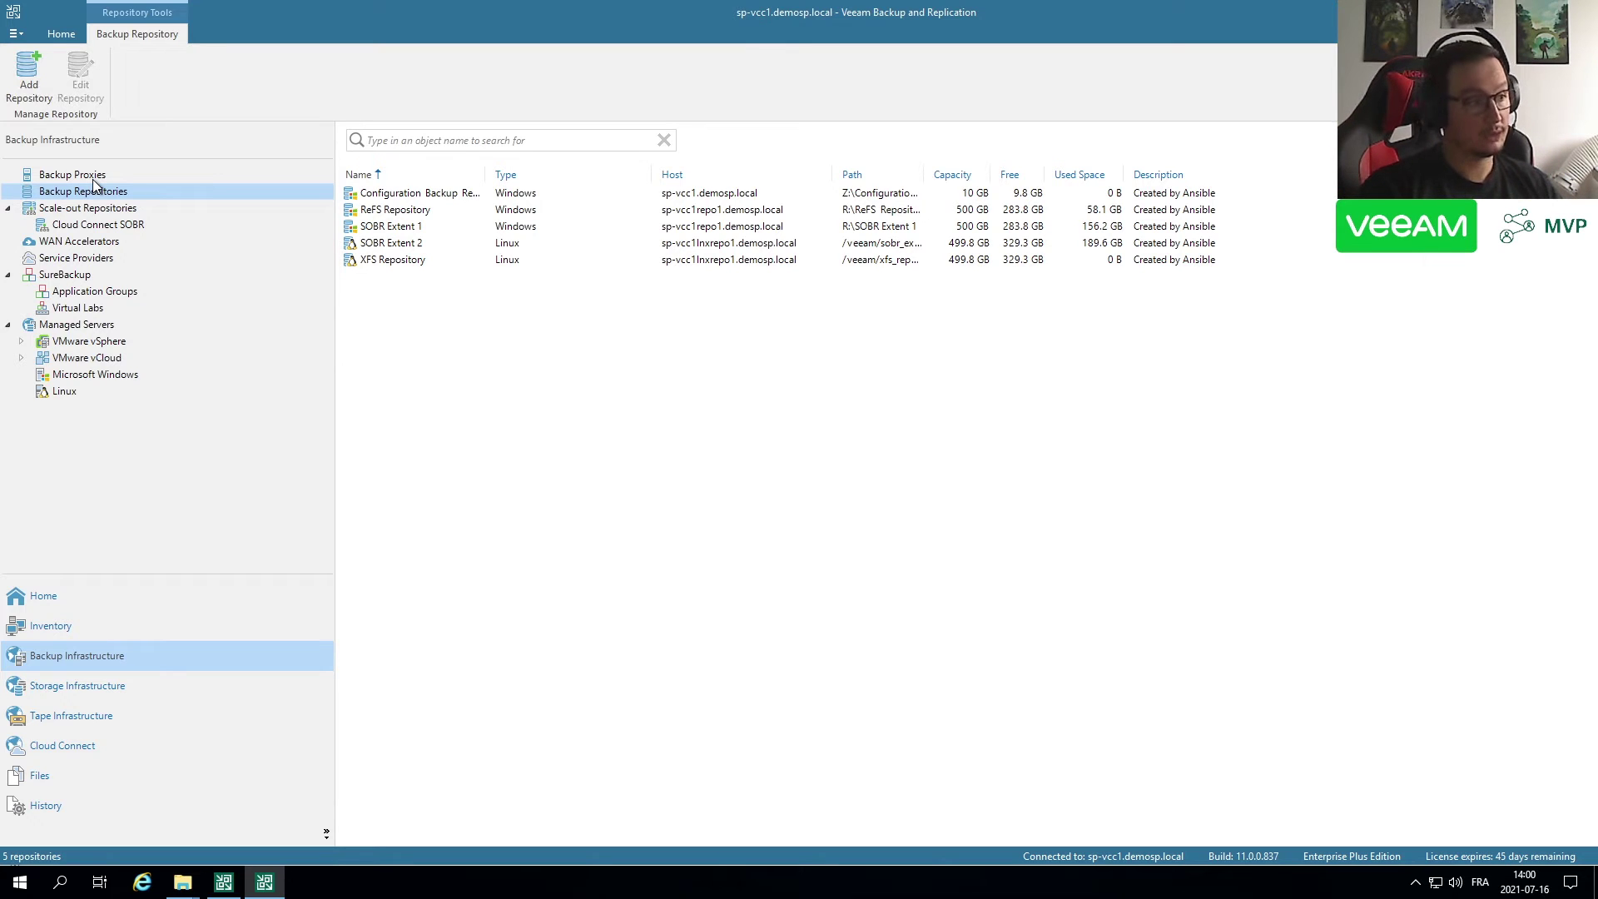
pyautogui.click(391, 243)
pyautogui.click(412, 262)
pyautogui.click(416, 212)
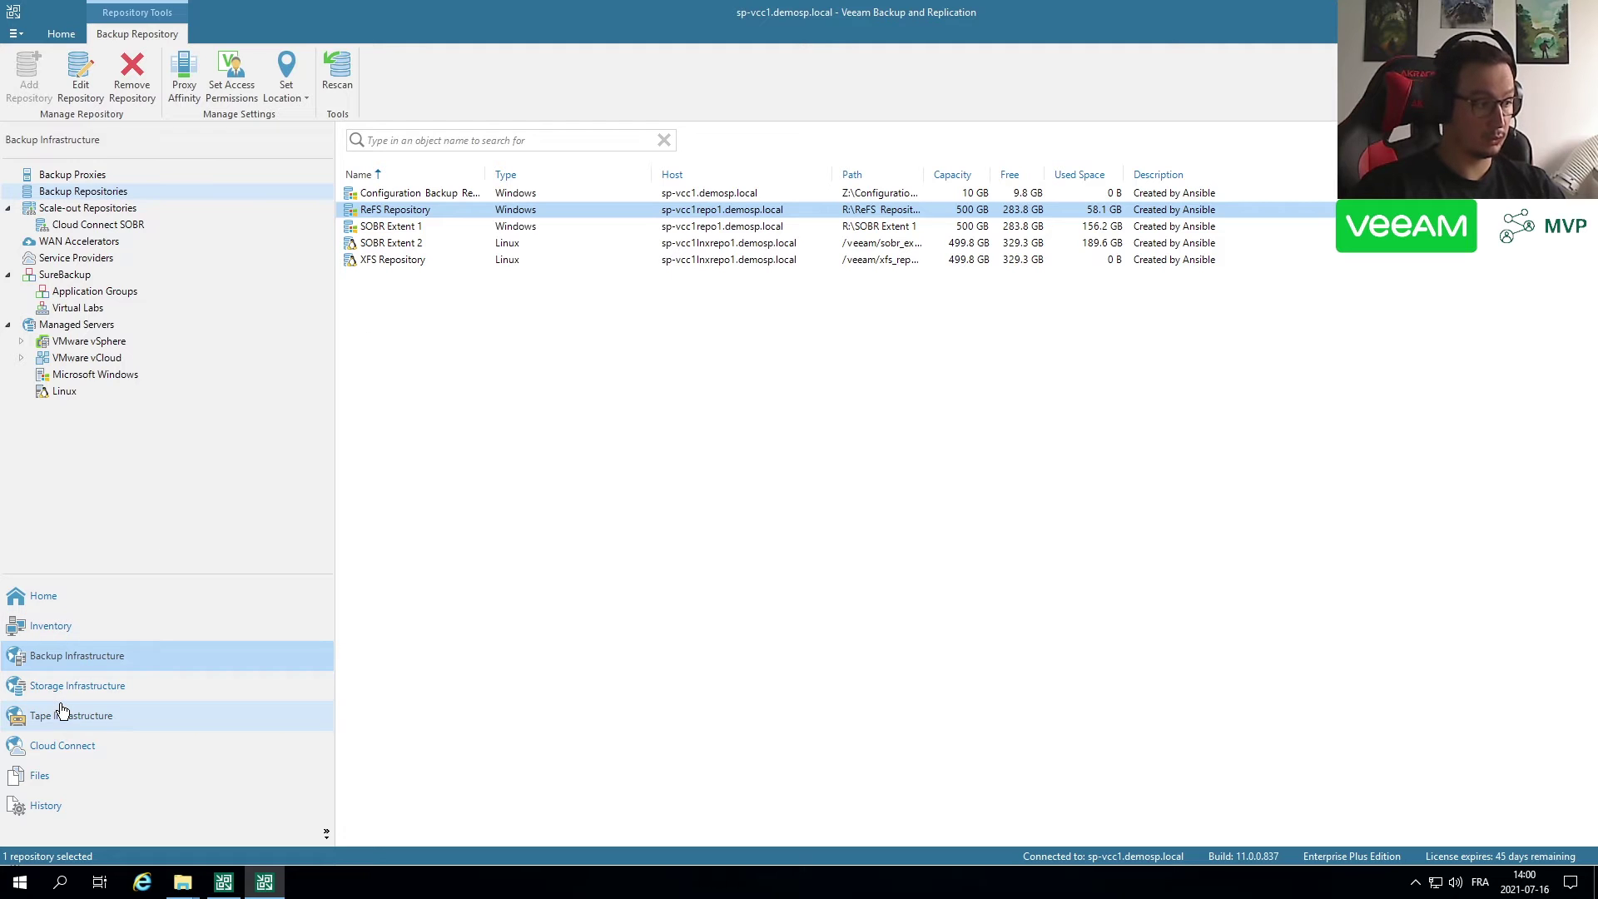
# Return to Cloud Connect, check the two Backup Storage repositories, and widen the Path column to show the full path.
pyautogui.click(62, 746)
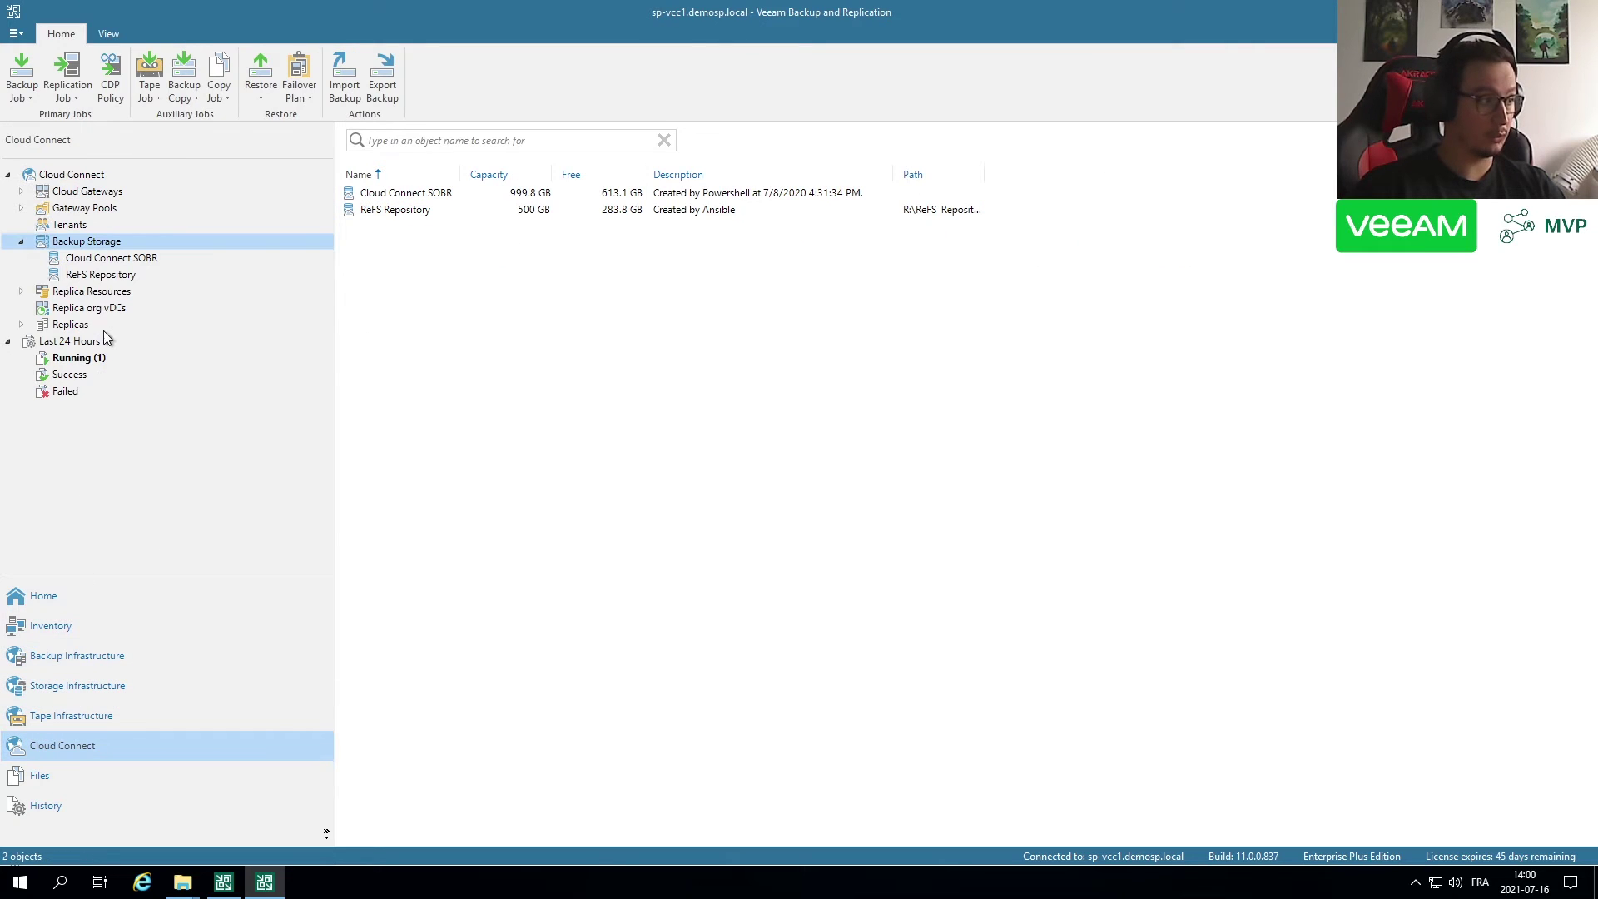
pyautogui.click(452, 193)
pyautogui.click(445, 211)
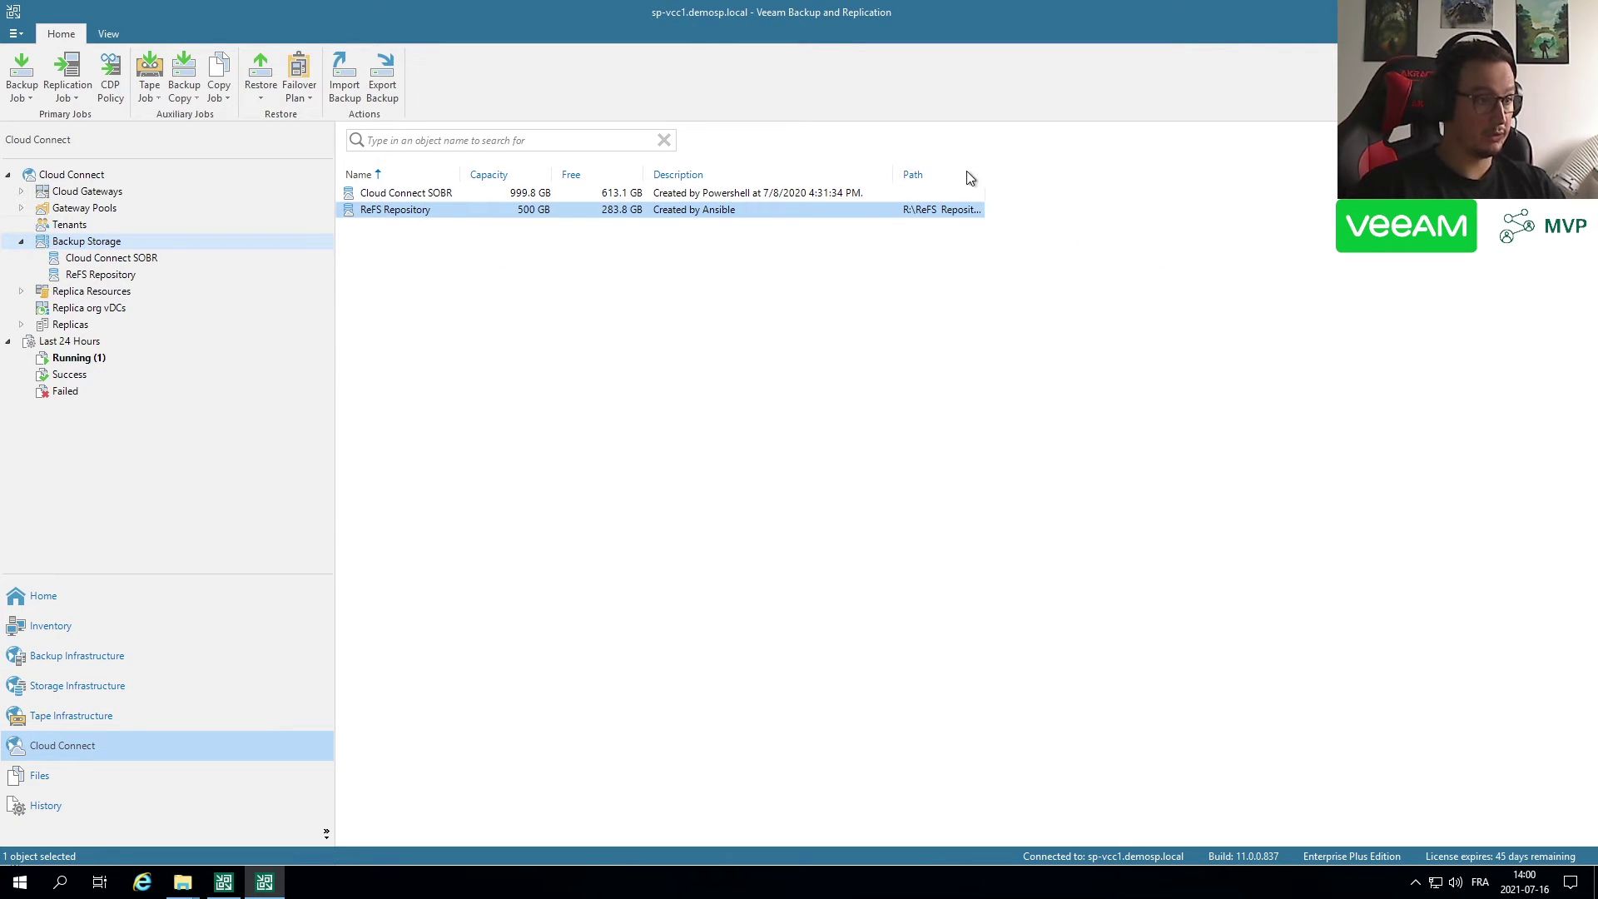
pyautogui.moveTo(985, 172); pyautogui.dragTo(1048, 173)
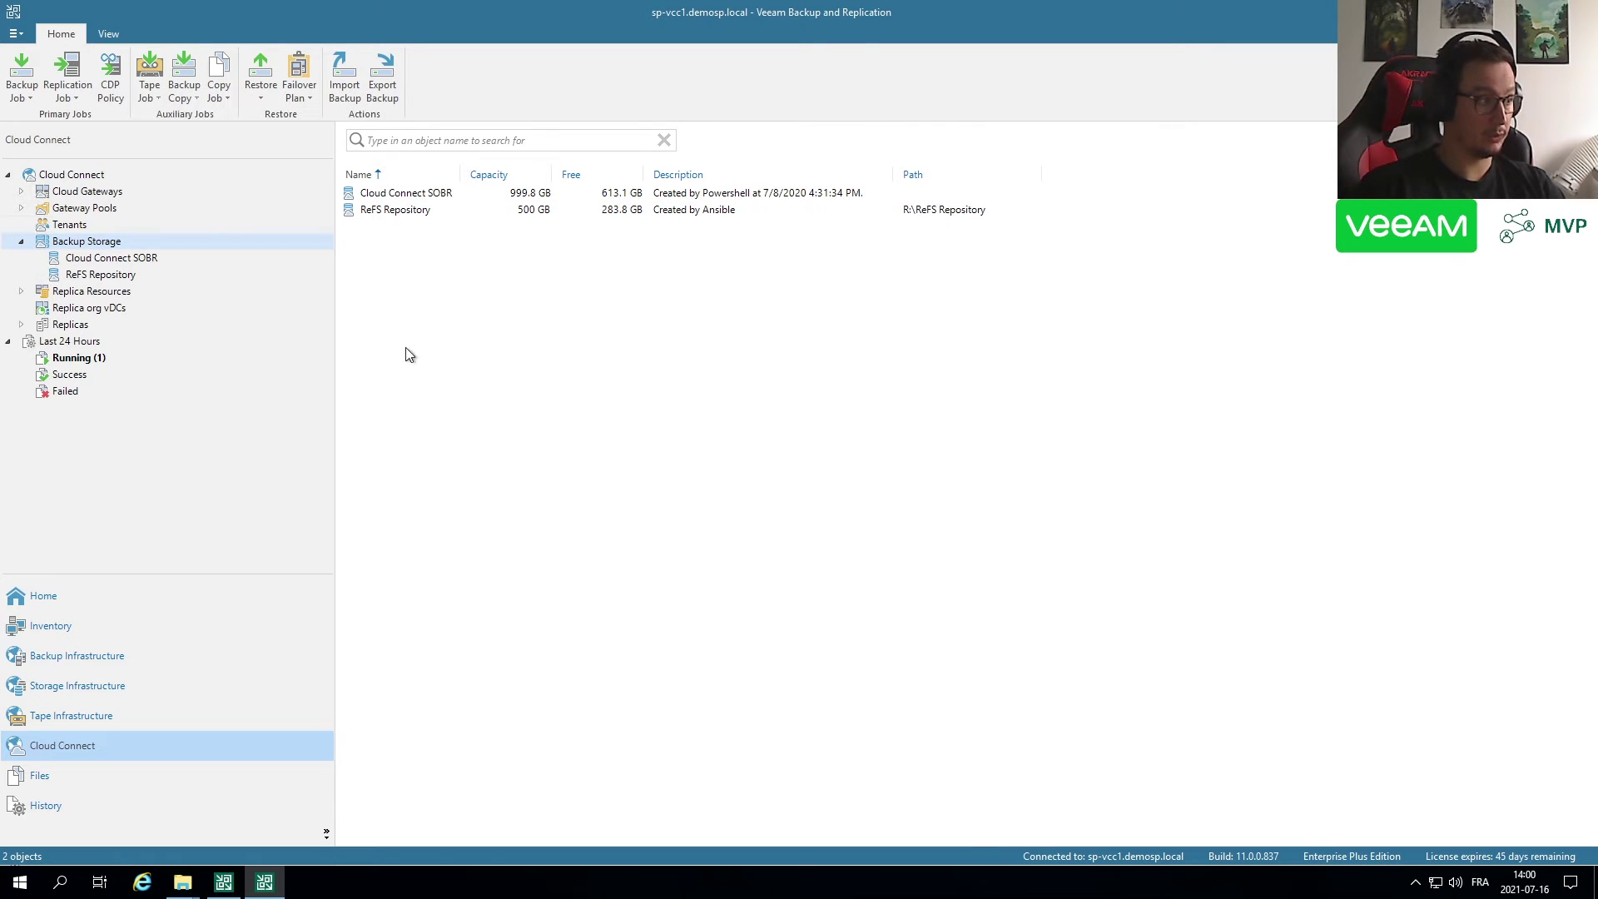
# Compare the tenant quotas and used space in Cloud Connect SOBR and ReFS Repository.
pyautogui.click(107, 261)
pyautogui.click(107, 245)
pyautogui.click(108, 258)
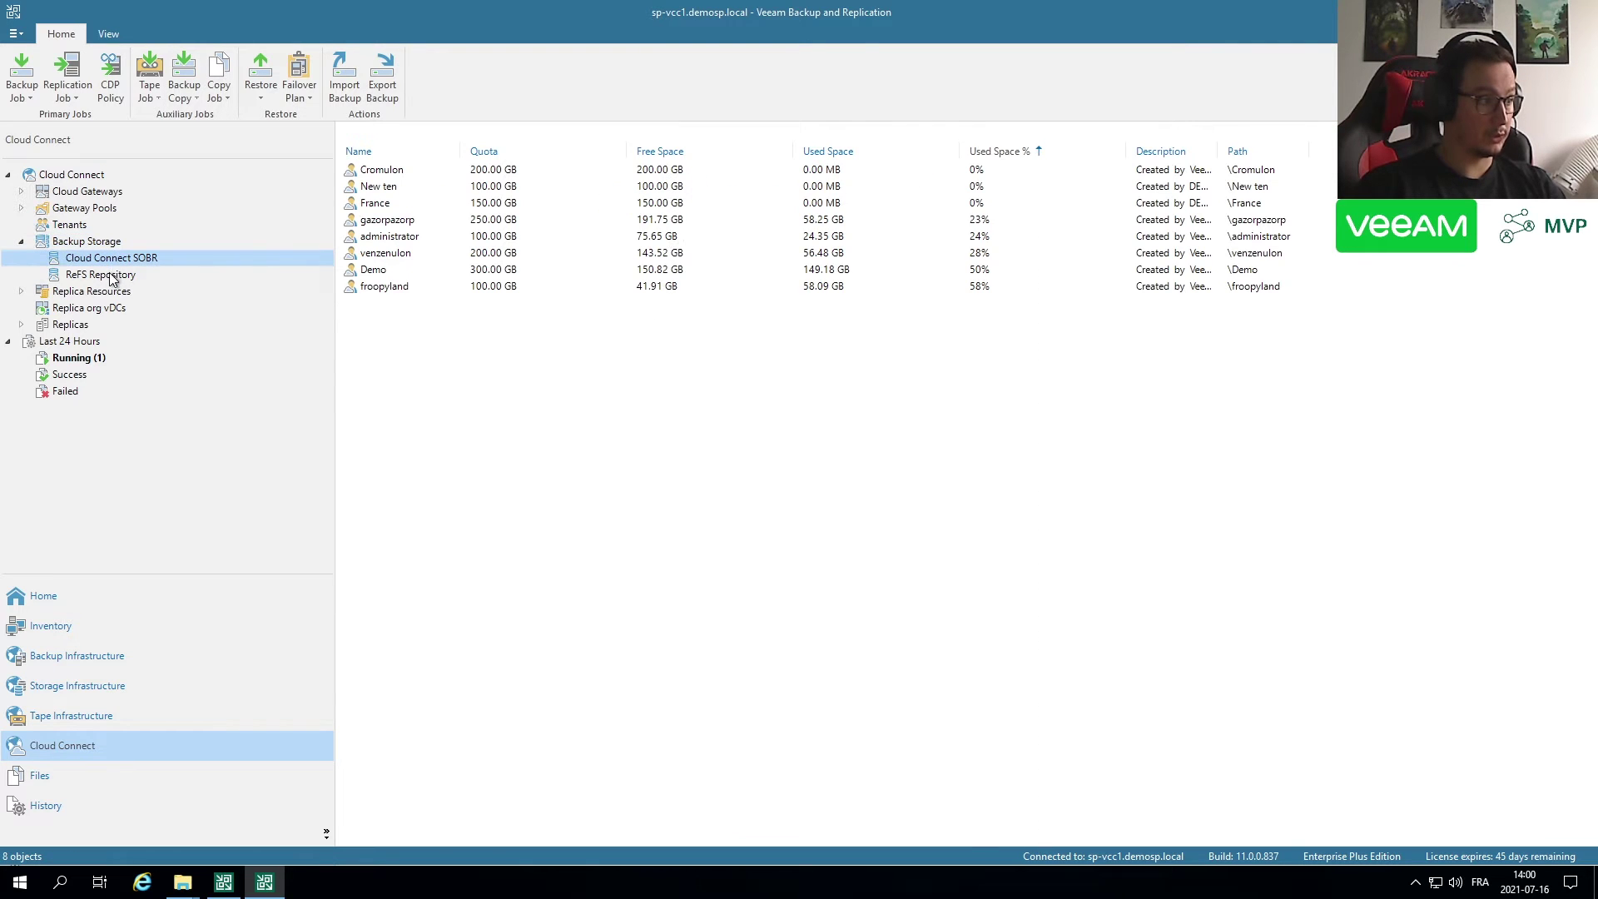
pyautogui.click(118, 277)
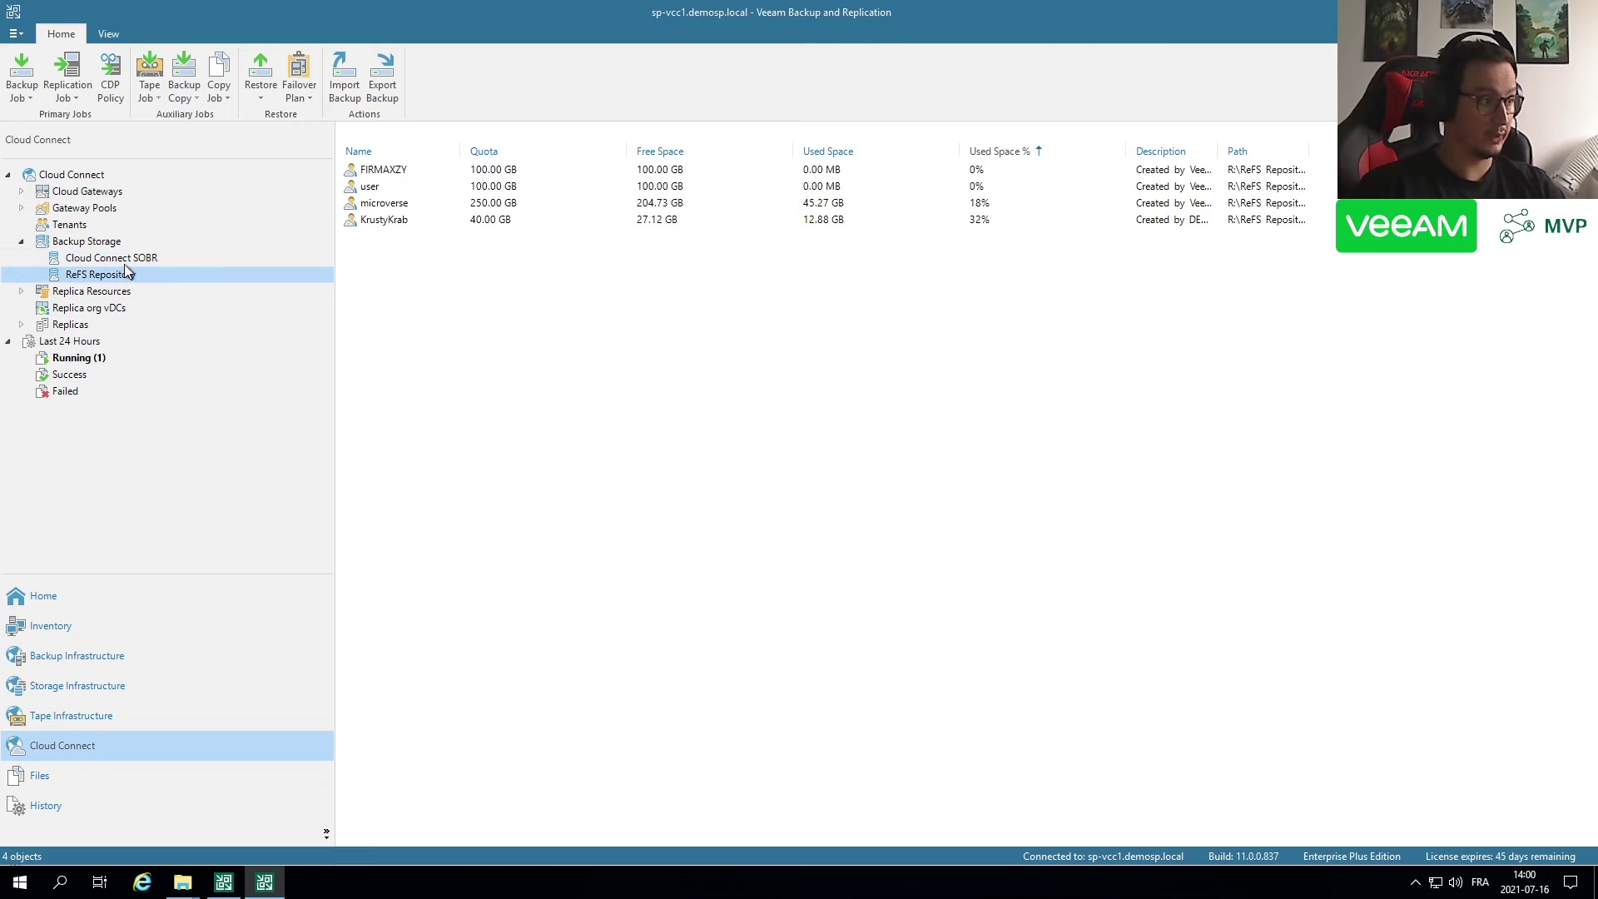
pyautogui.click(128, 263)
pyautogui.click(138, 276)
# Go through the tenants in ReFS Repository from KrustyKrab up to FIRMAXZY, and reopen the Cloud Connect SOBR tenant list.
pyautogui.click(392, 220)
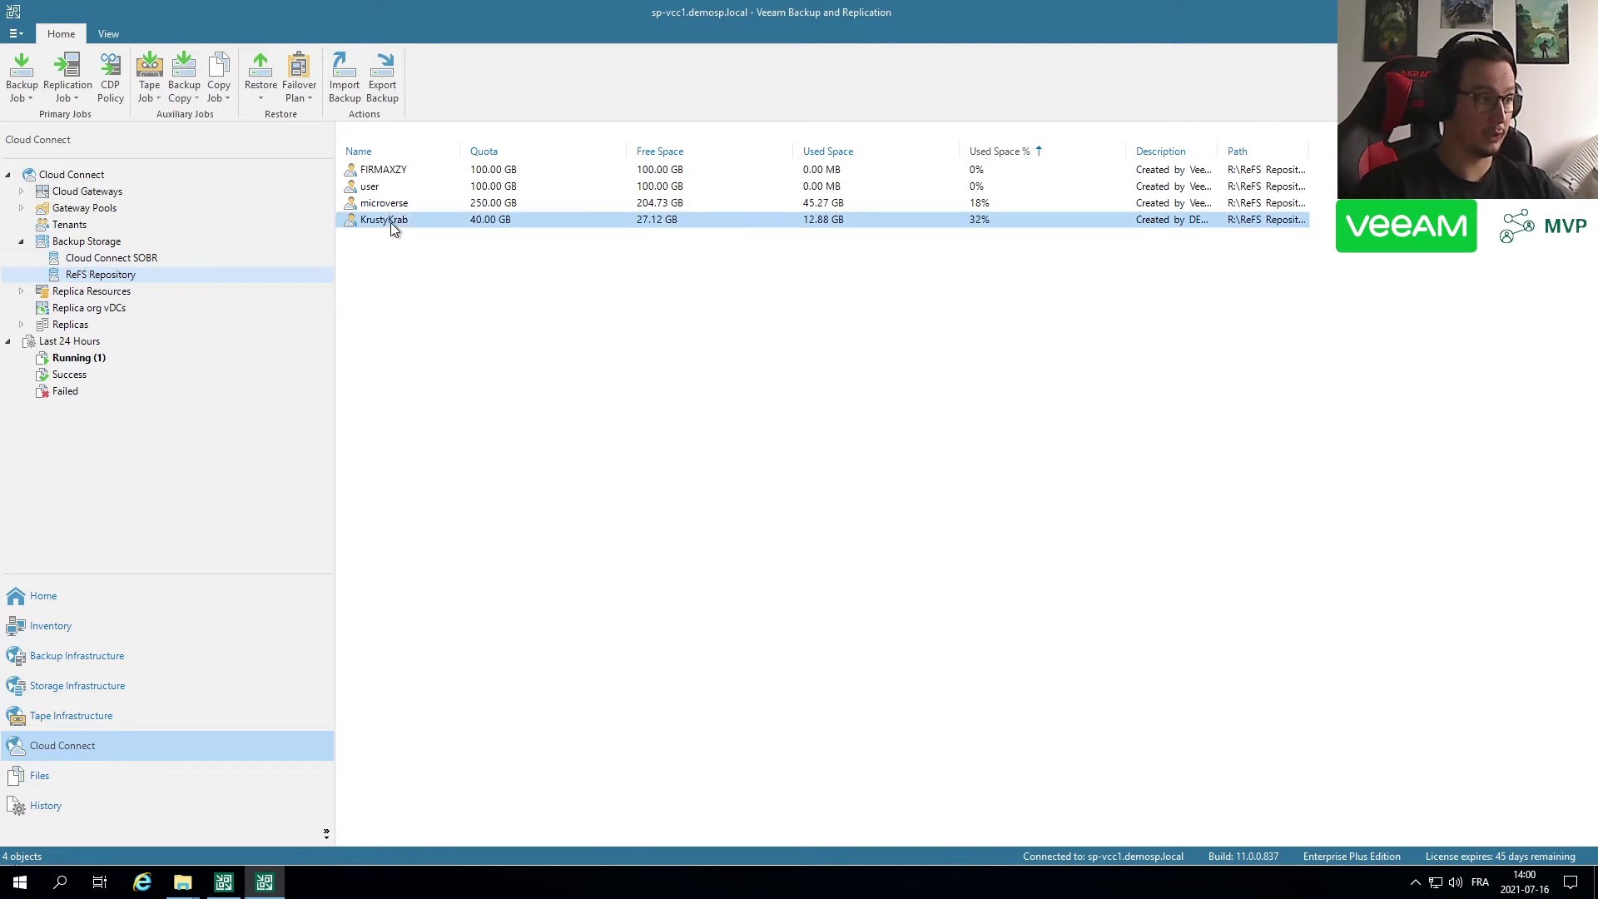
pyautogui.click(399, 203)
pyautogui.click(403, 186)
pyautogui.click(405, 170)
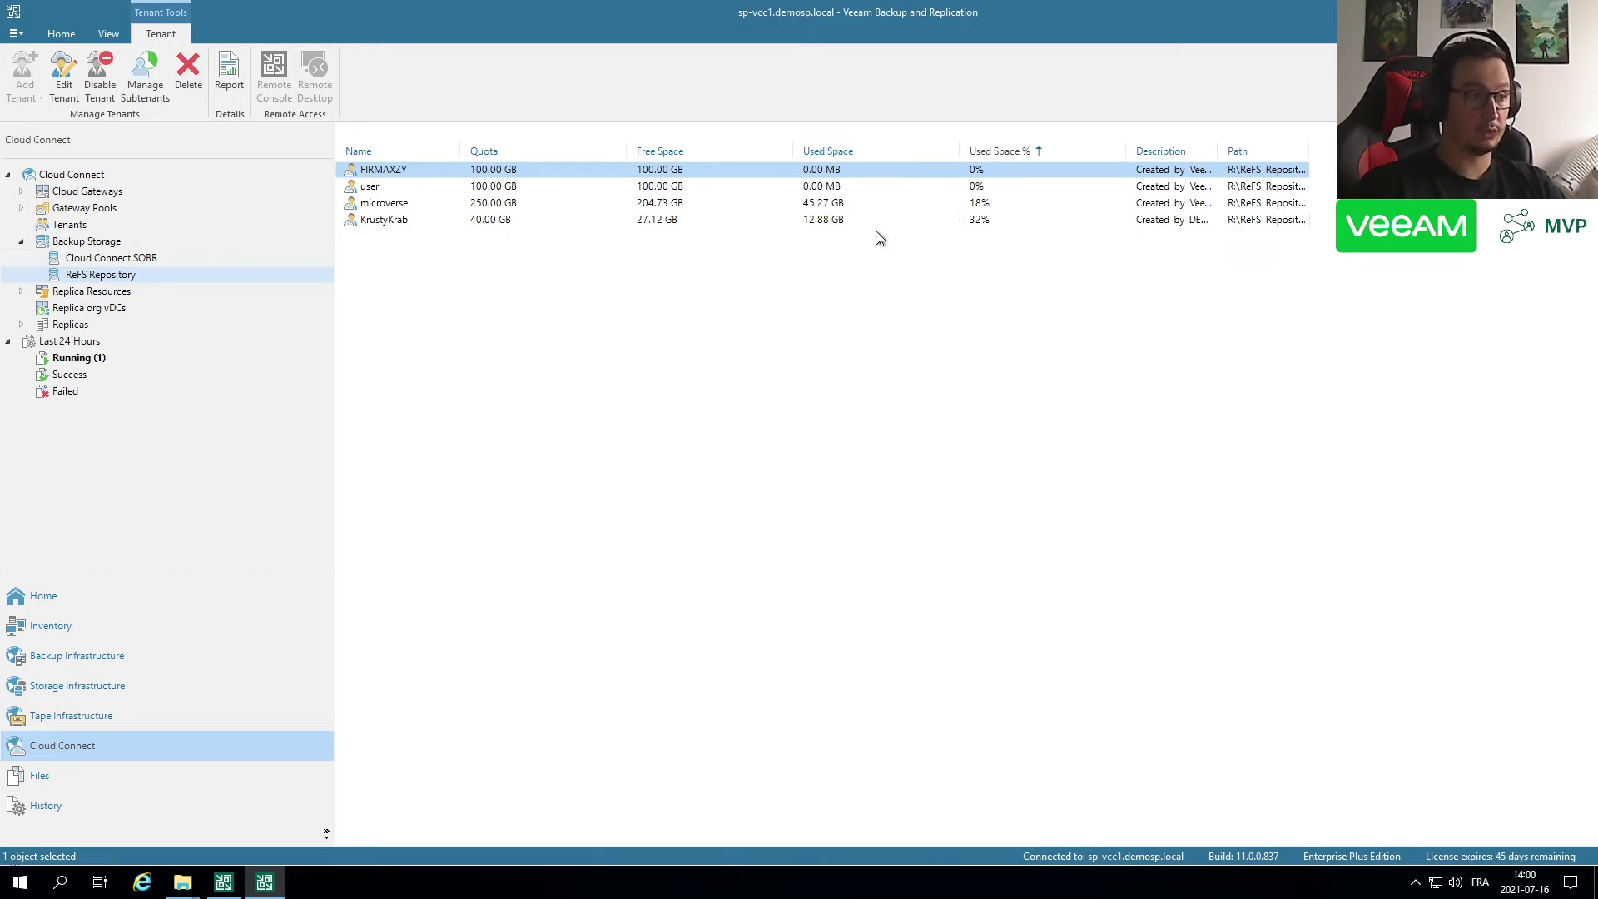
pyautogui.click(149, 259)
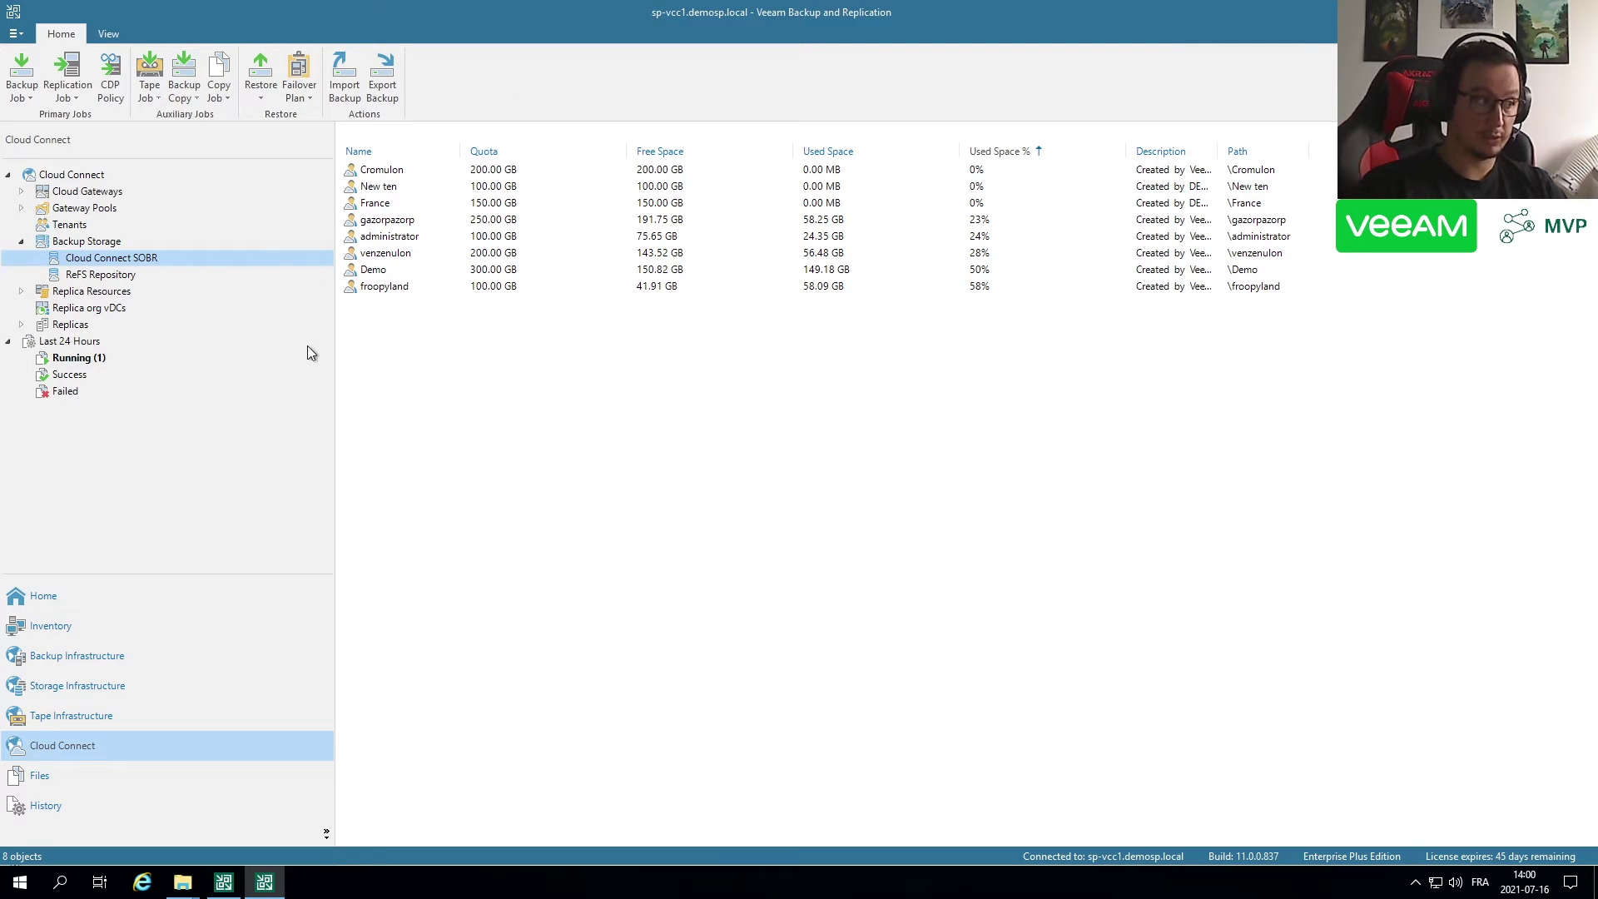
# Open the Tenants list and start adding a new tenant as a standalone account.
pyautogui.click(79, 226)
pyautogui.rightClick(86, 232)
pyautogui.moveTo(132, 243)
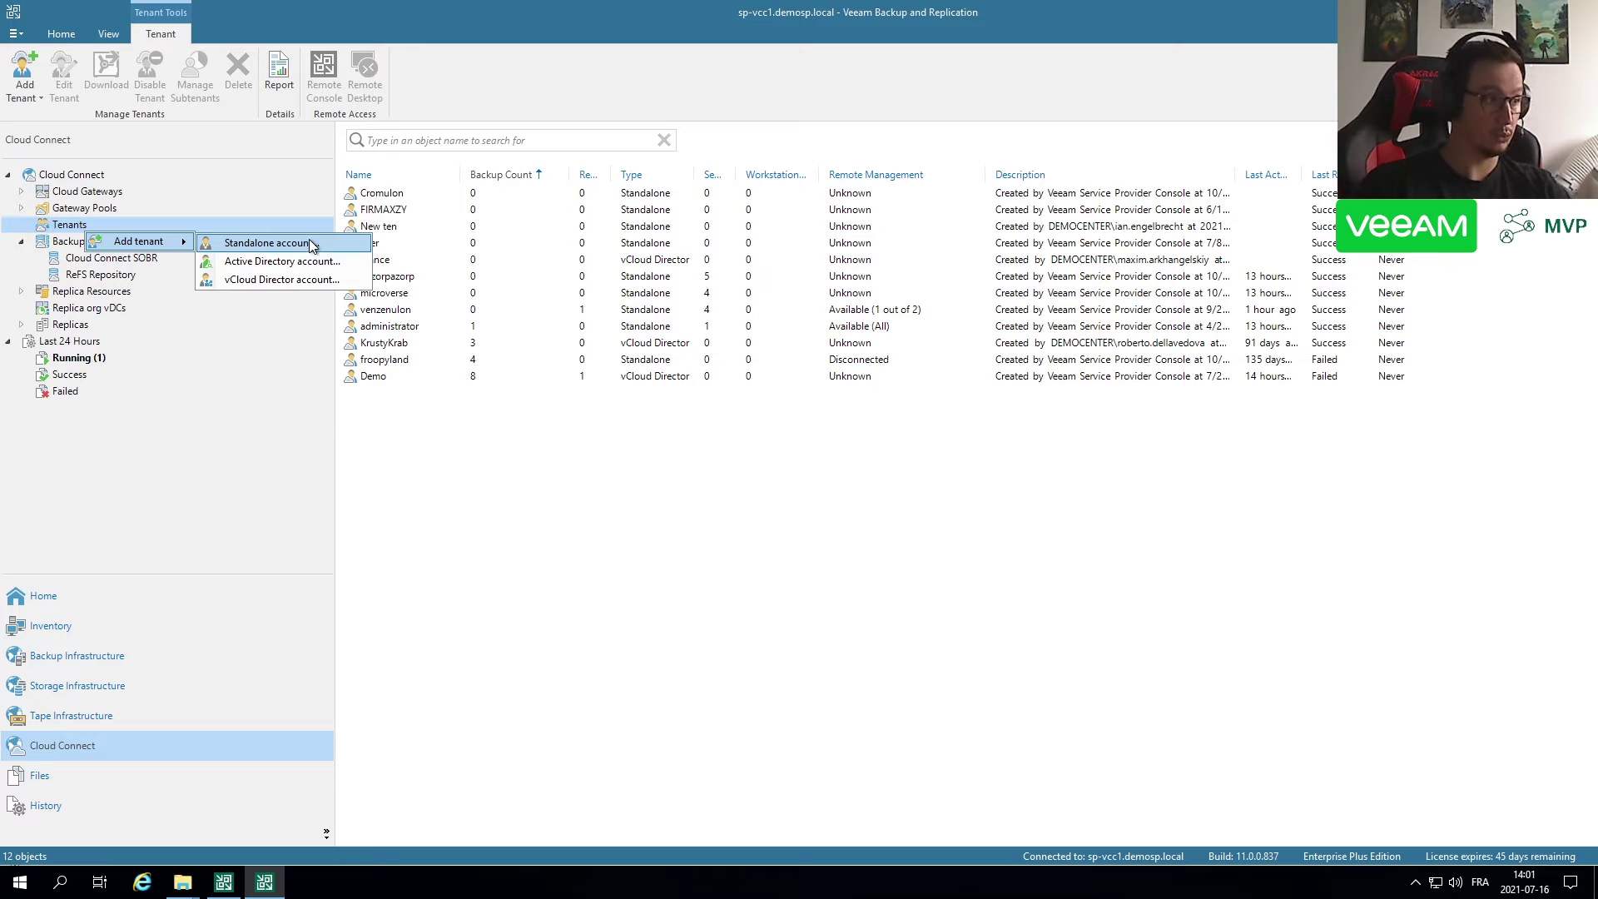
pyautogui.click(312, 243)
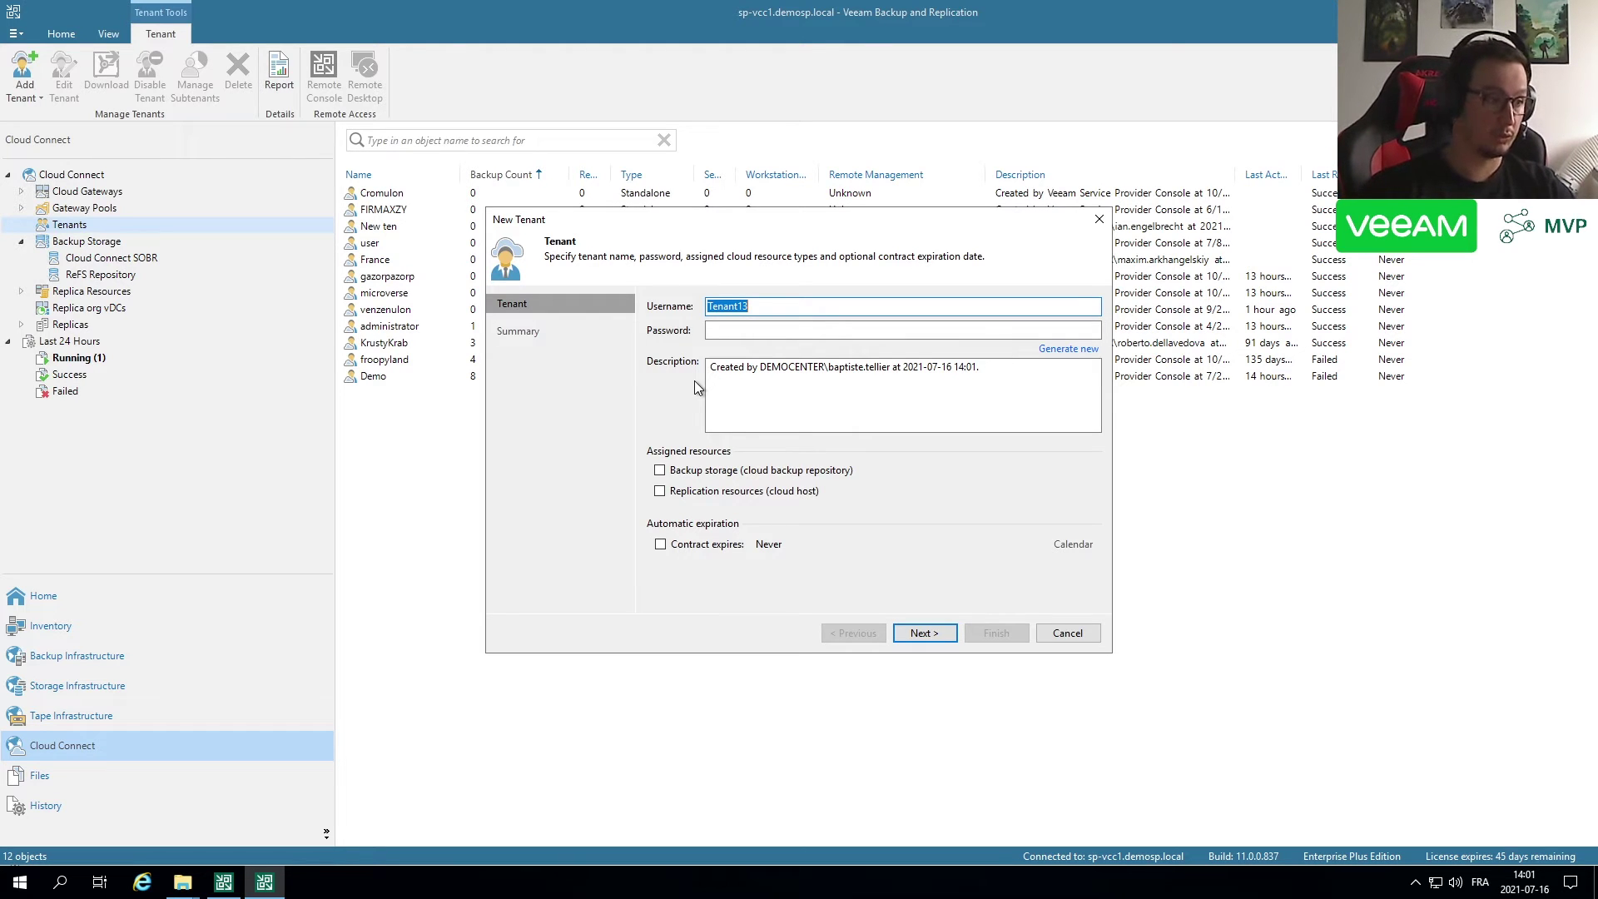
# Generate and reveal the password for Tenant13, and assign backup storage (cloud backup repository) before continuing to the bandwidth settings.
pyautogui.click(743, 328)
pyautogui.click(1072, 351)
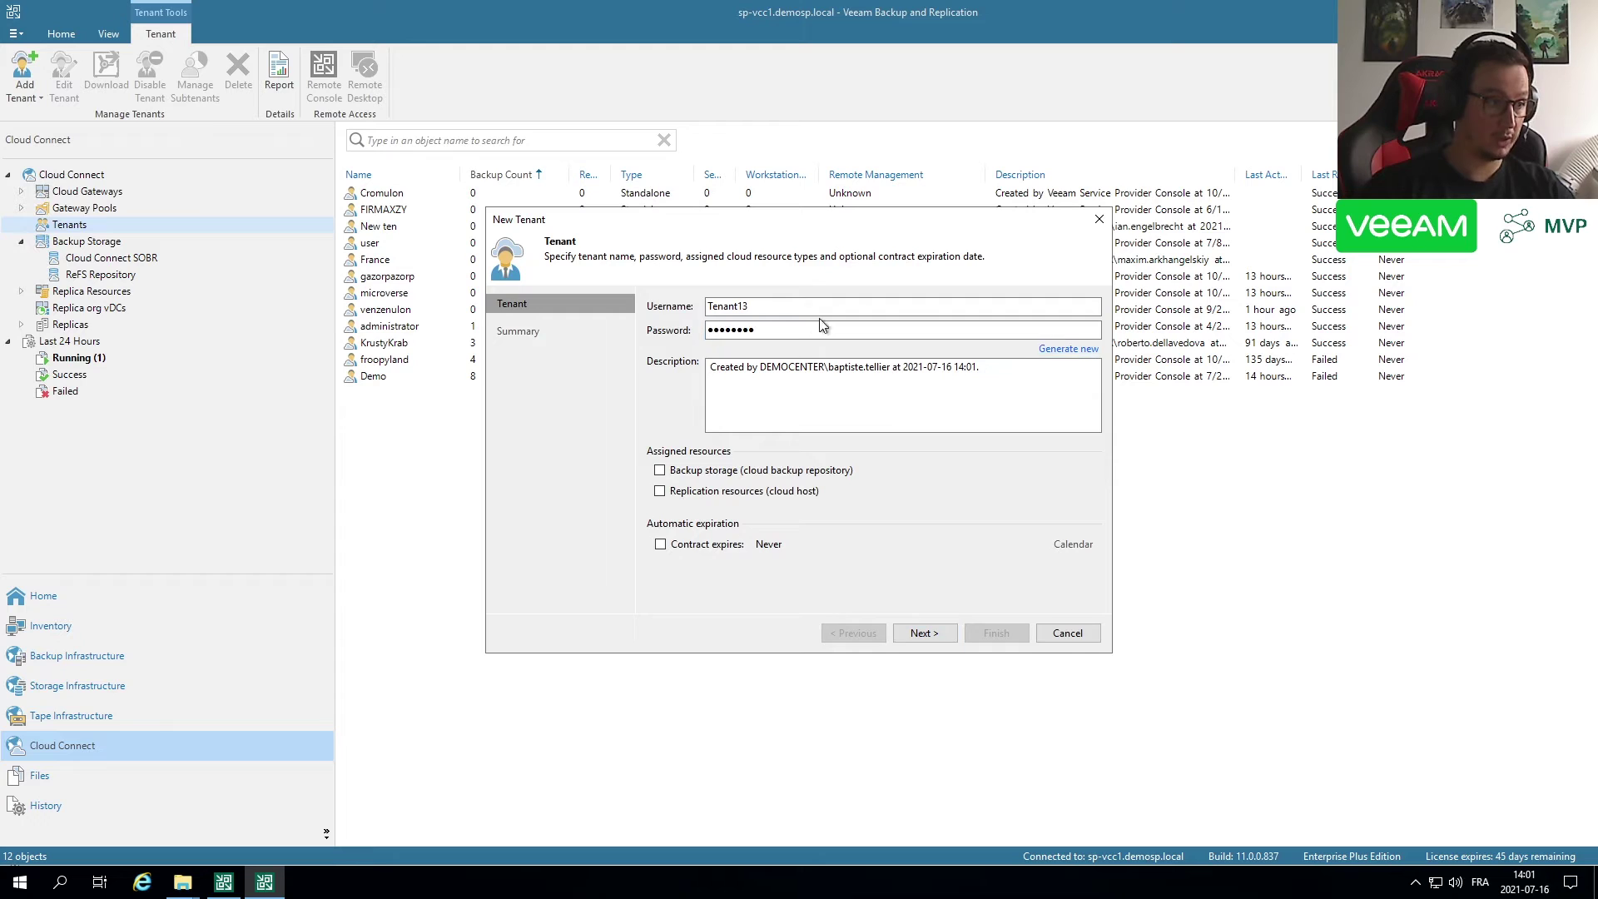
pyautogui.click(1091, 331)
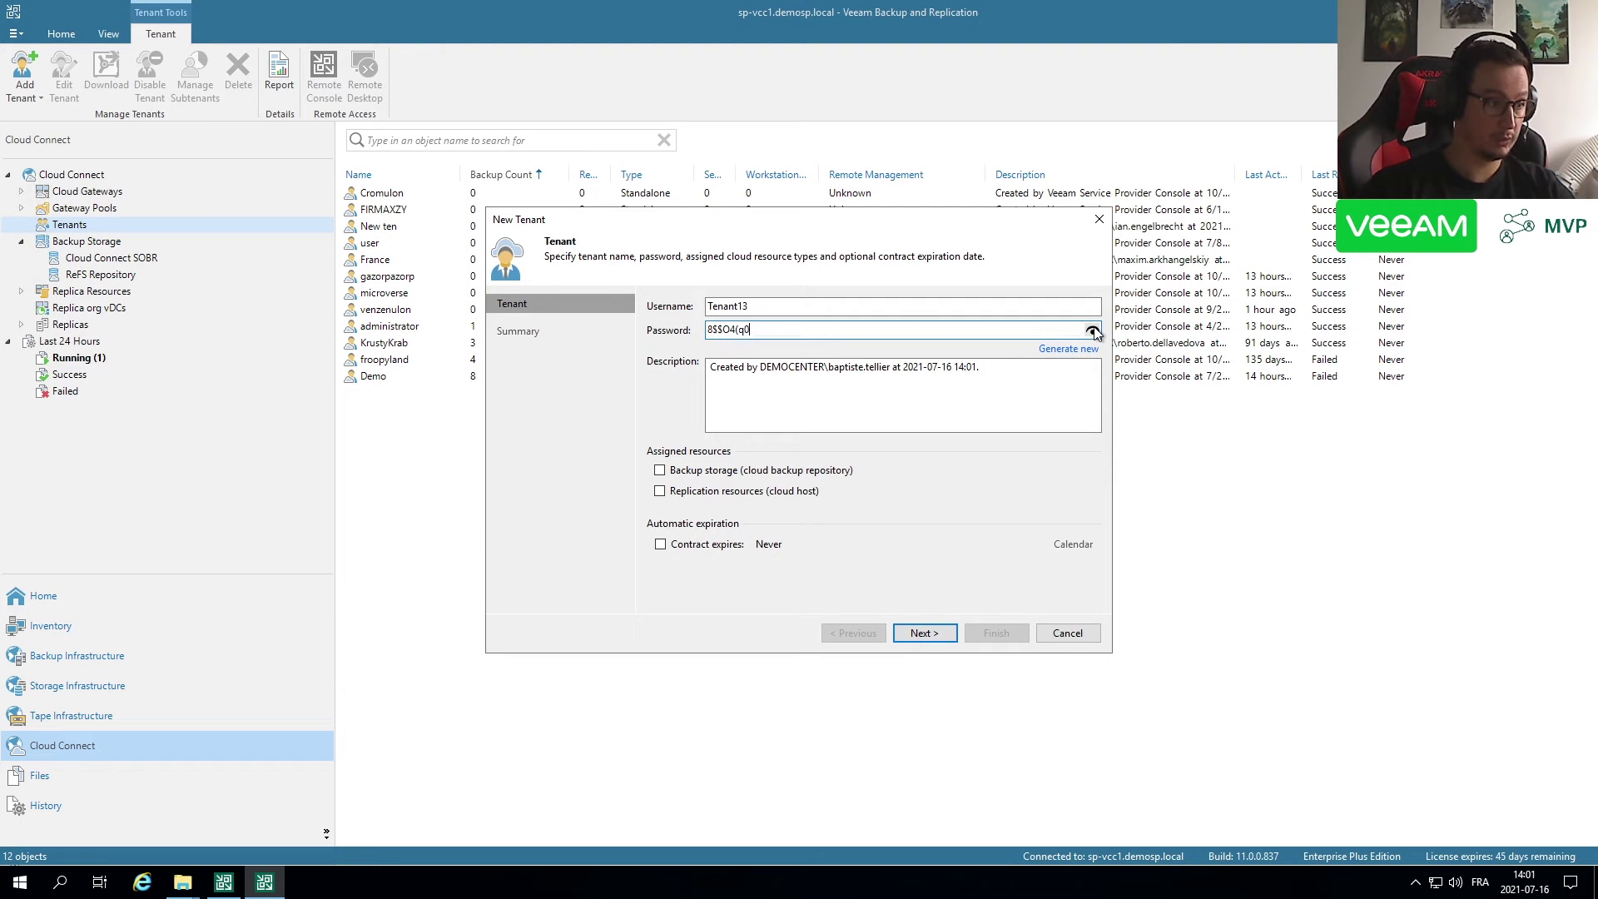
pyautogui.moveTo(874, 333); pyautogui.dragTo(487, 357)
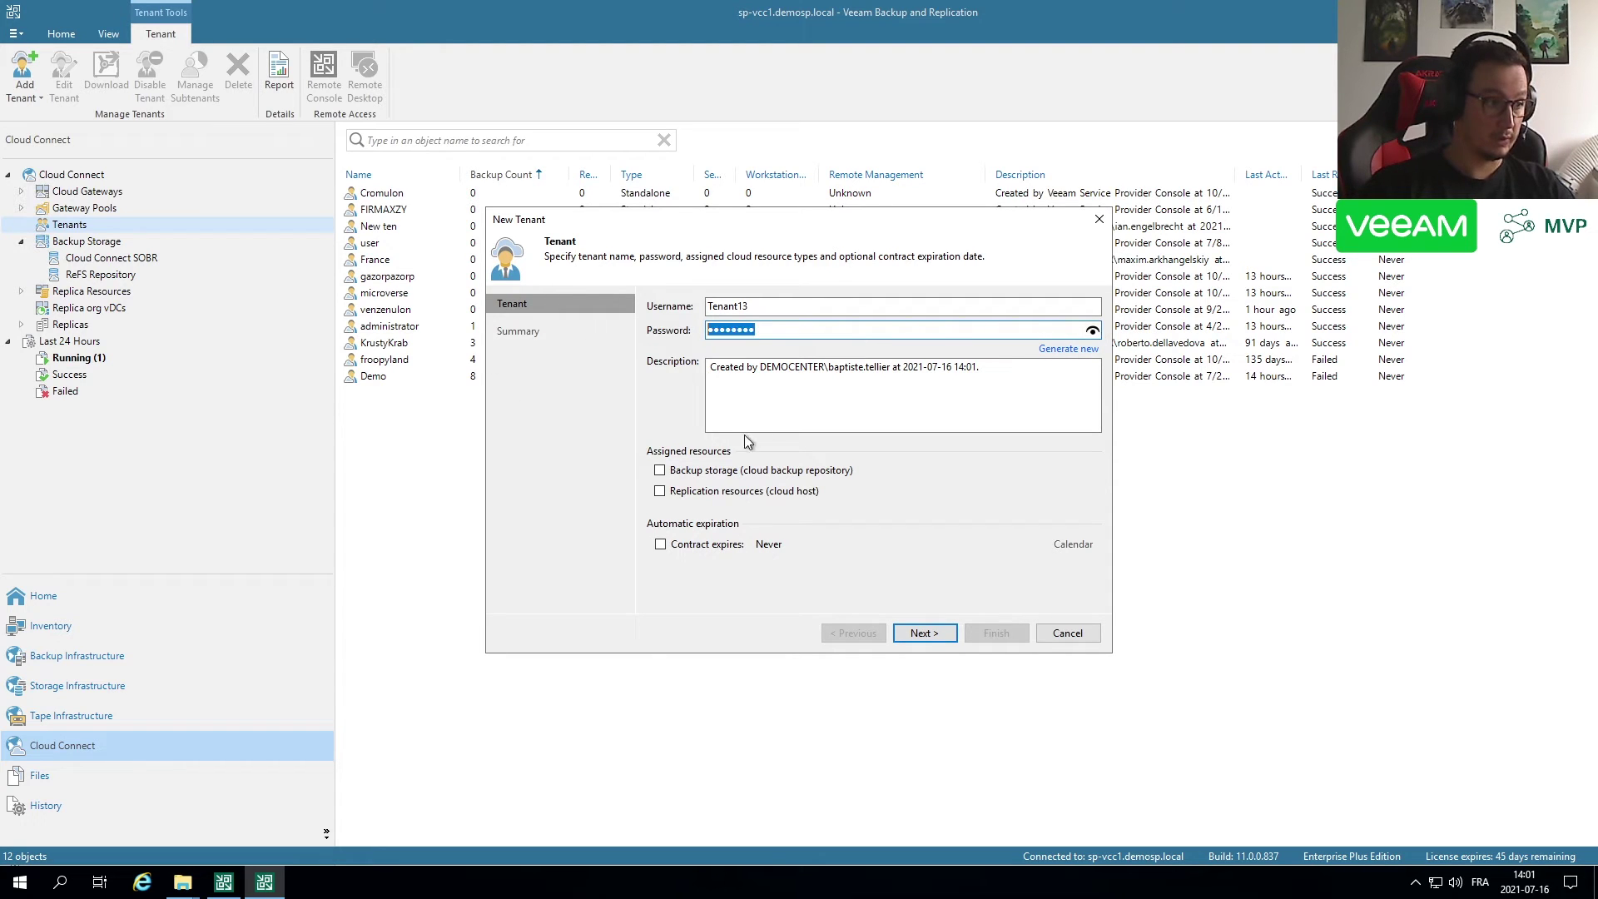
pyautogui.click(670, 478)
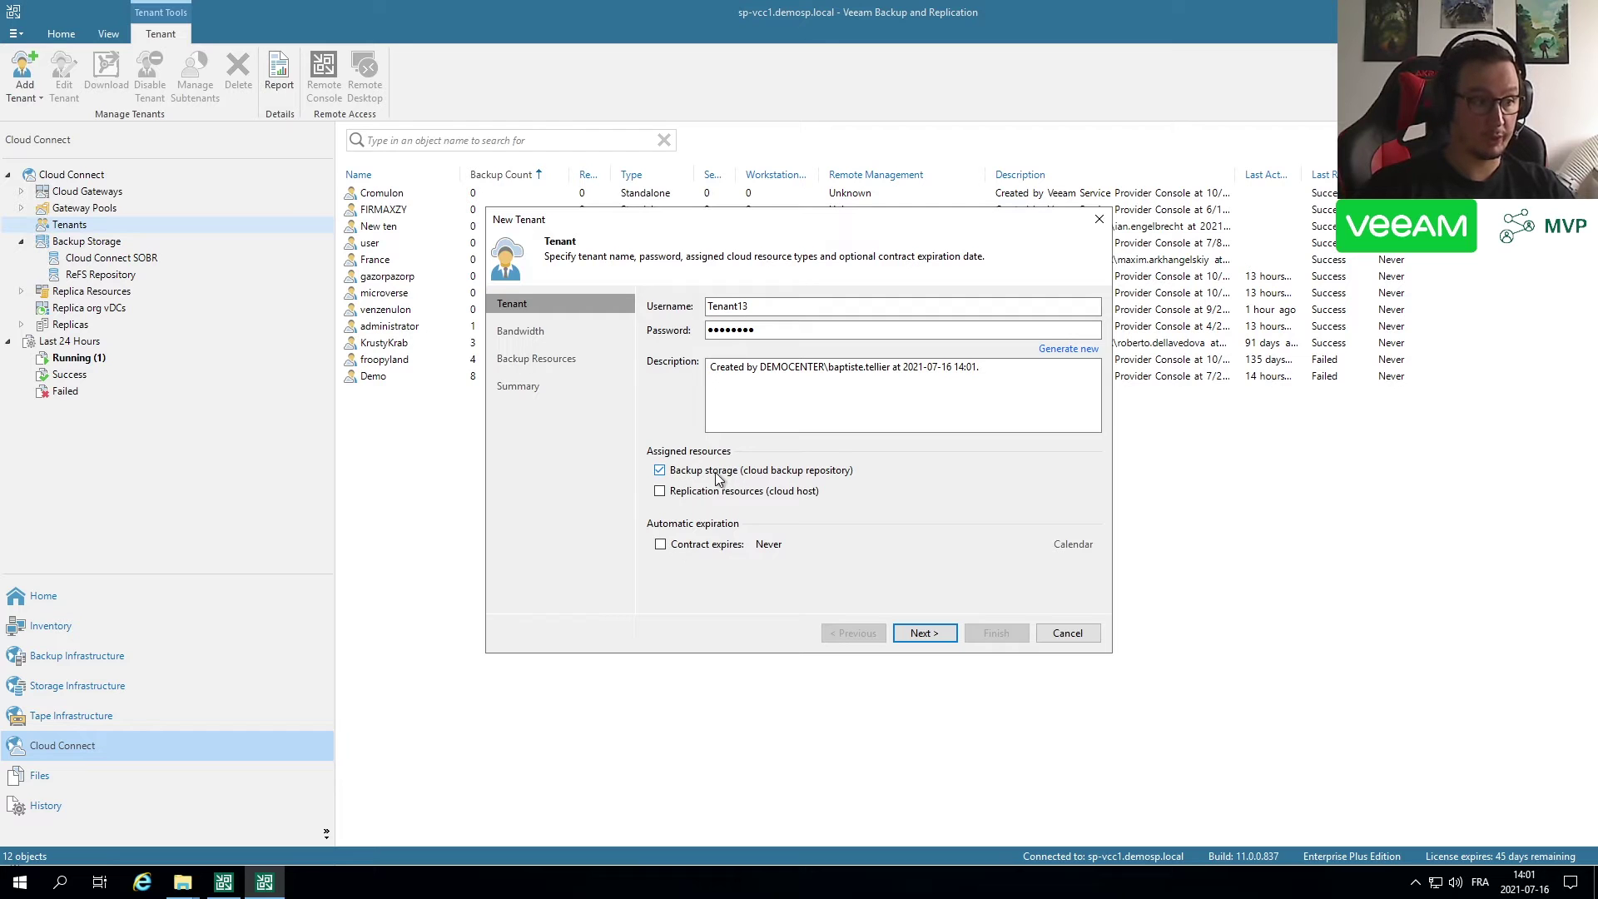
pyautogui.click(915, 635)
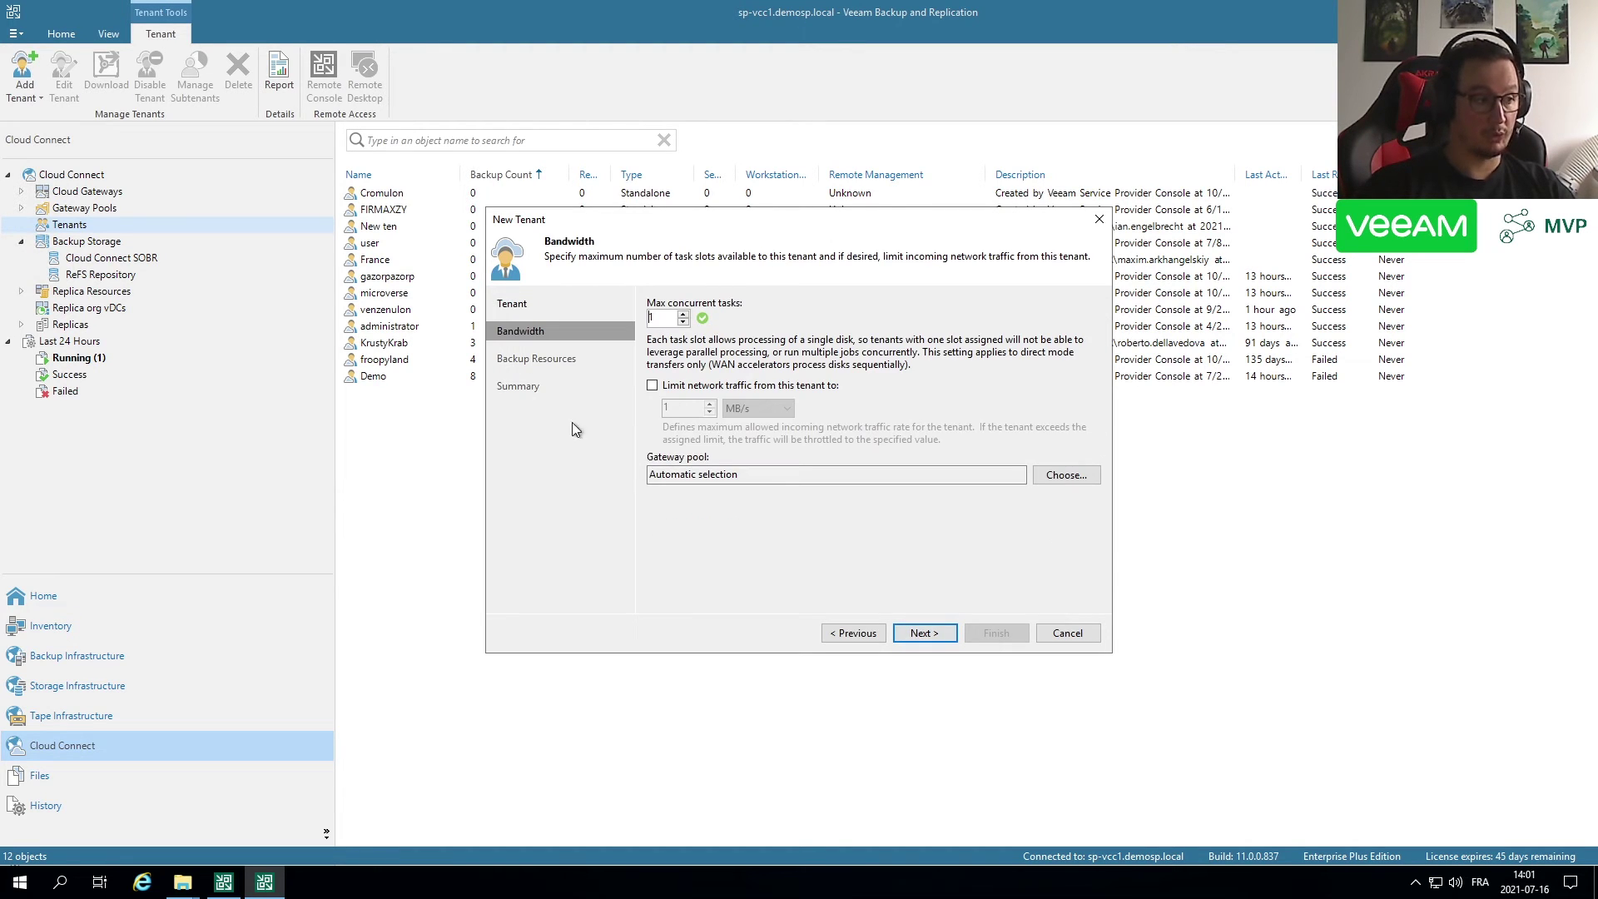
# Try 4 max concurrent tasks, reset the value to 1, and switch the tenant's network traffic limit on and off again.
pyautogui.doubleClick(655, 318)
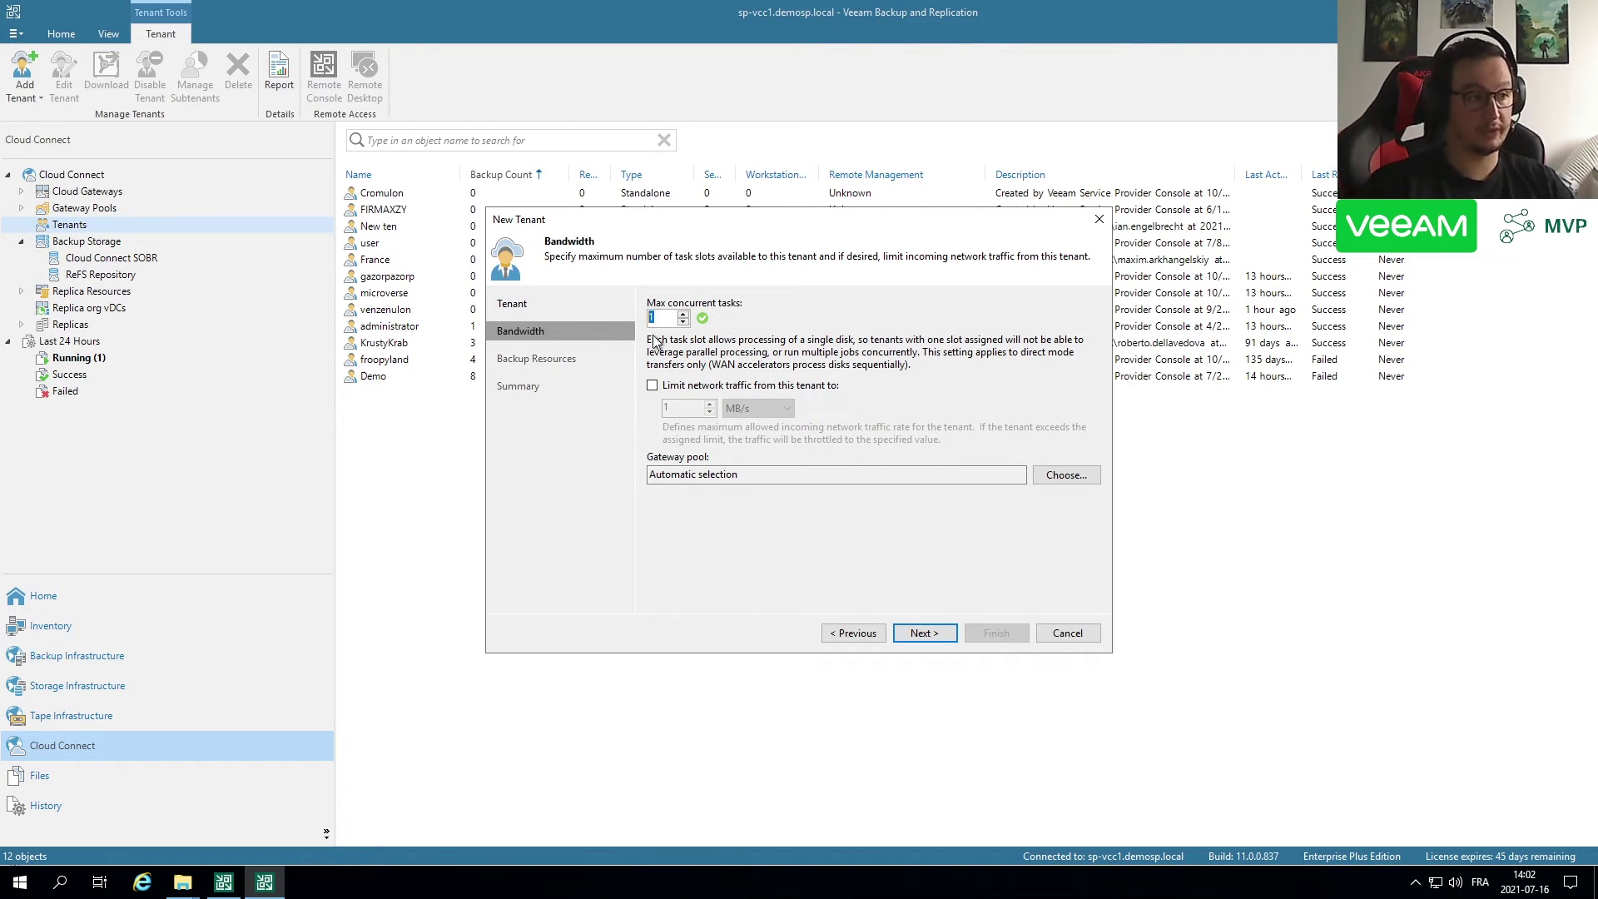
pyautogui.write('4')
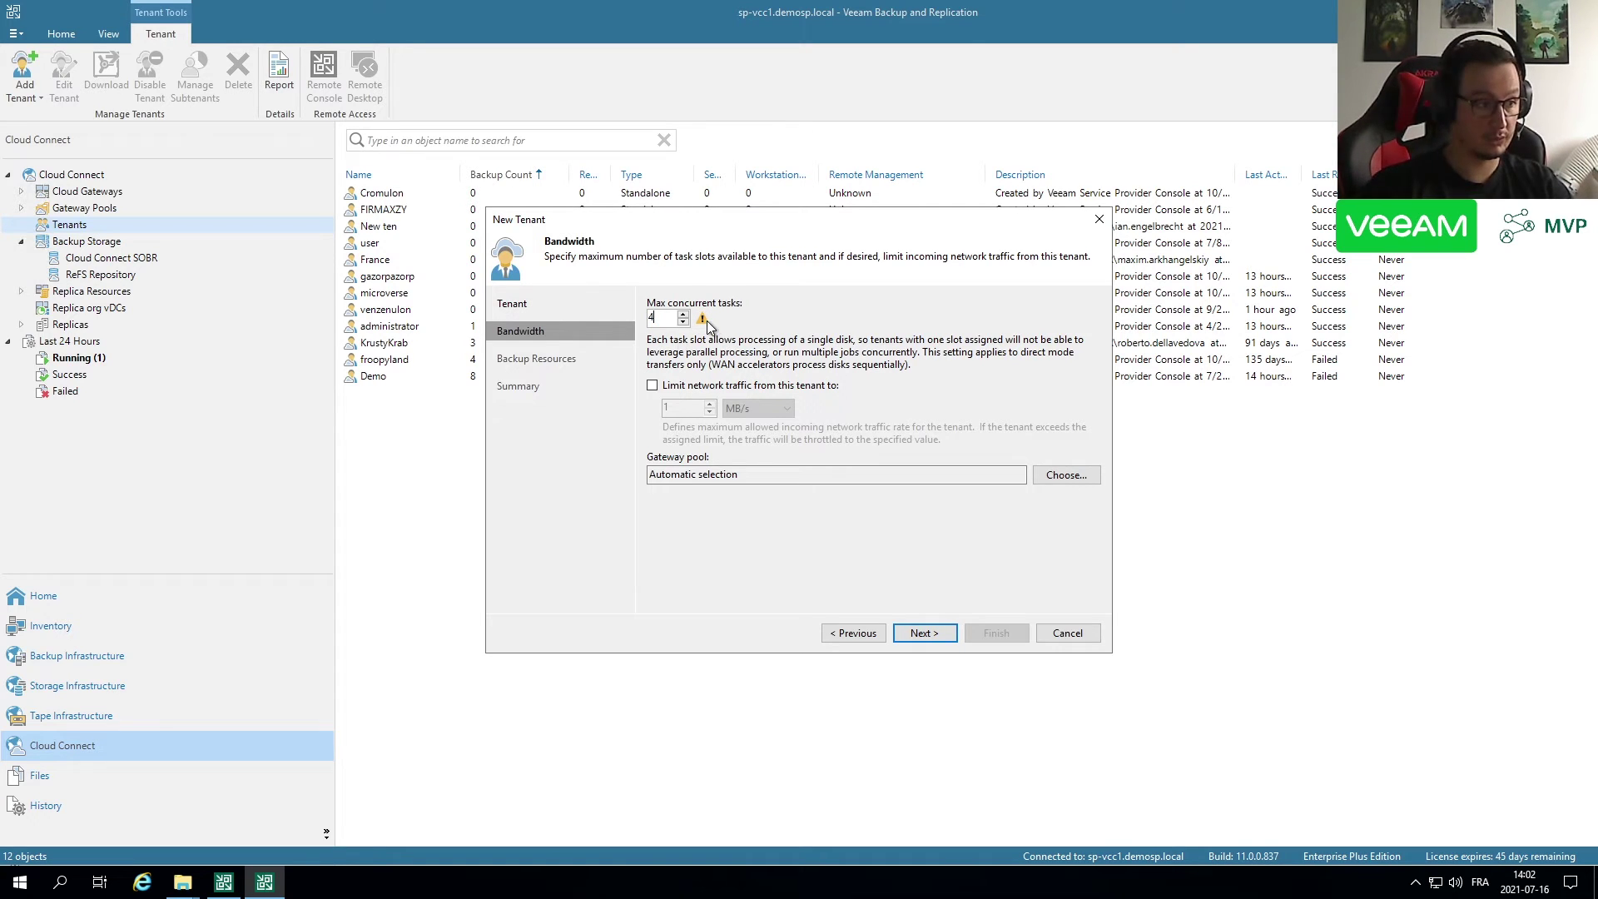
pyautogui.moveTo(704, 325)
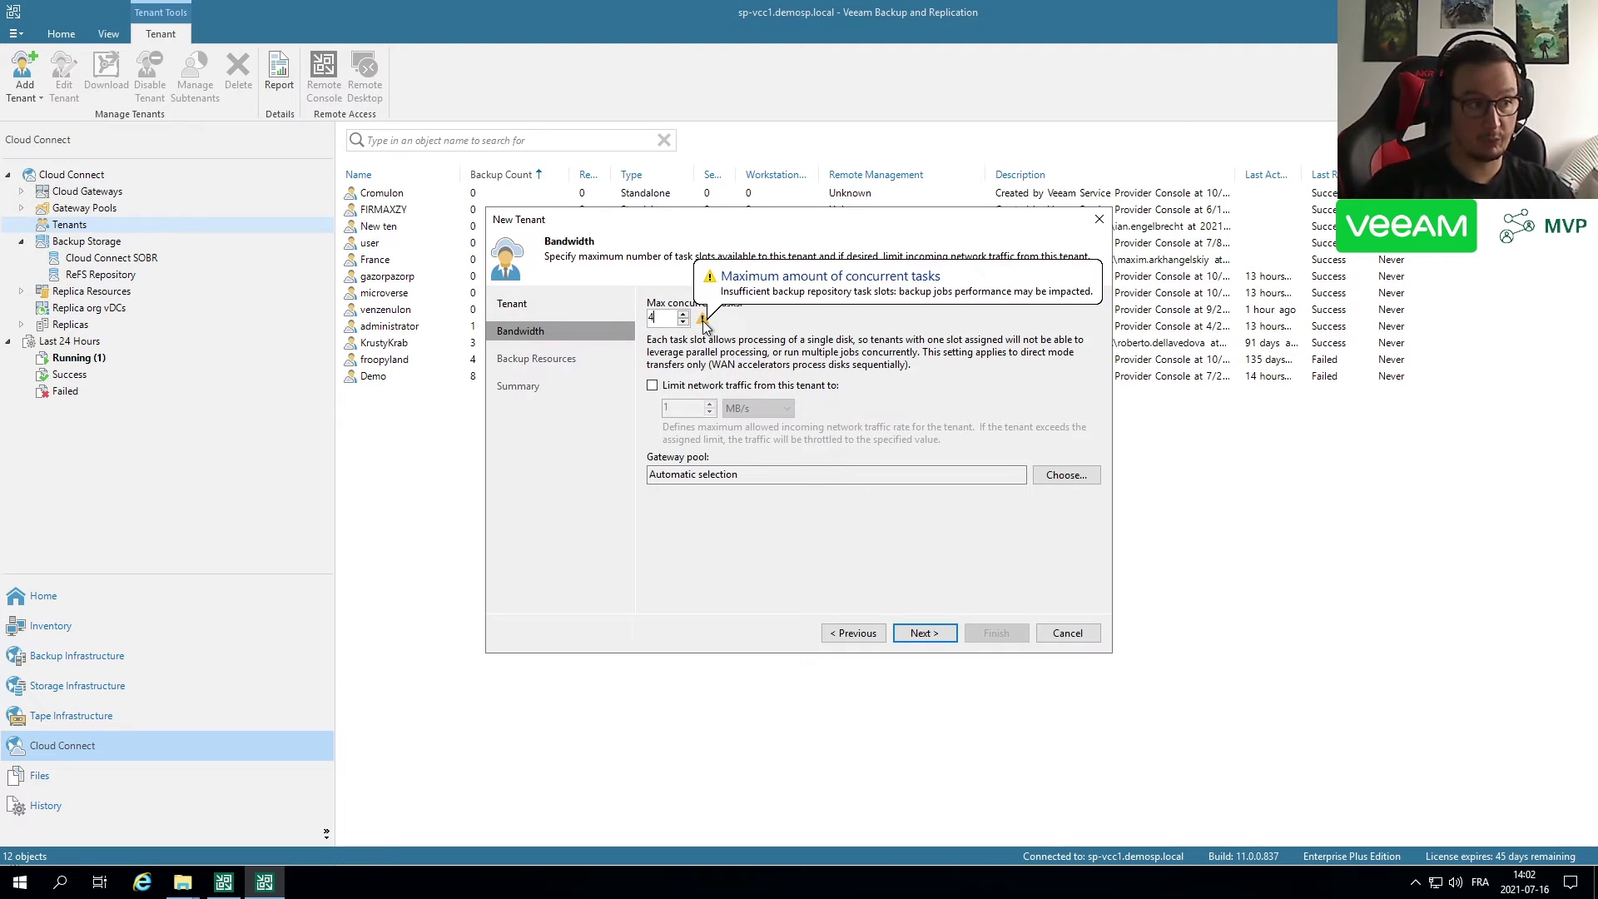
pyautogui.press('BackSpace')
pyautogui.write('1')
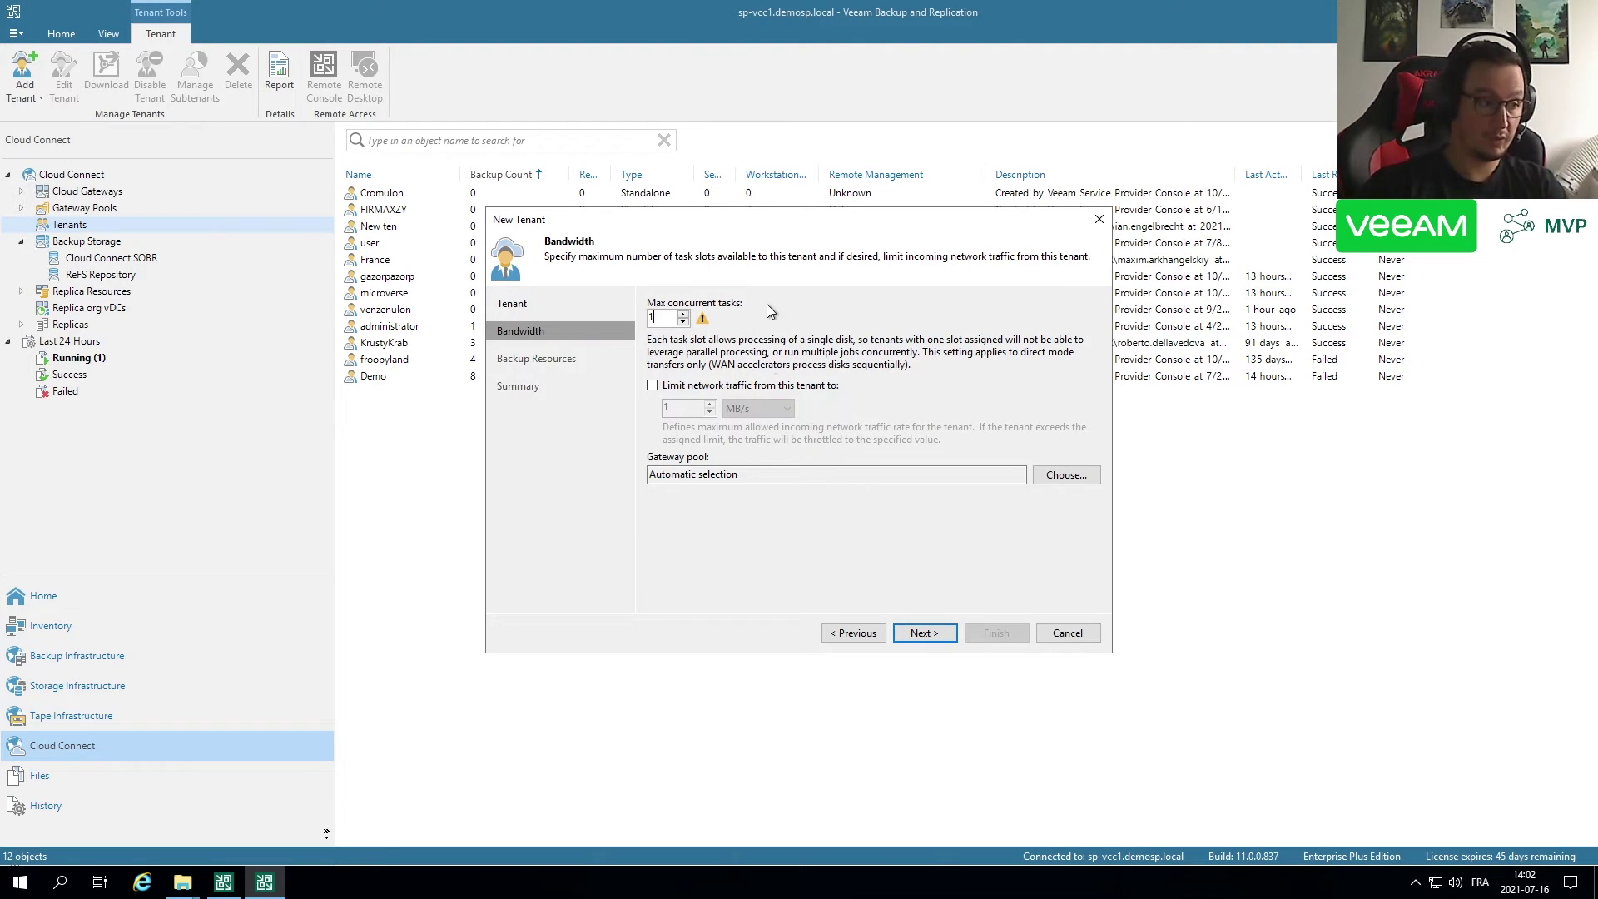
pyautogui.click(697, 388)
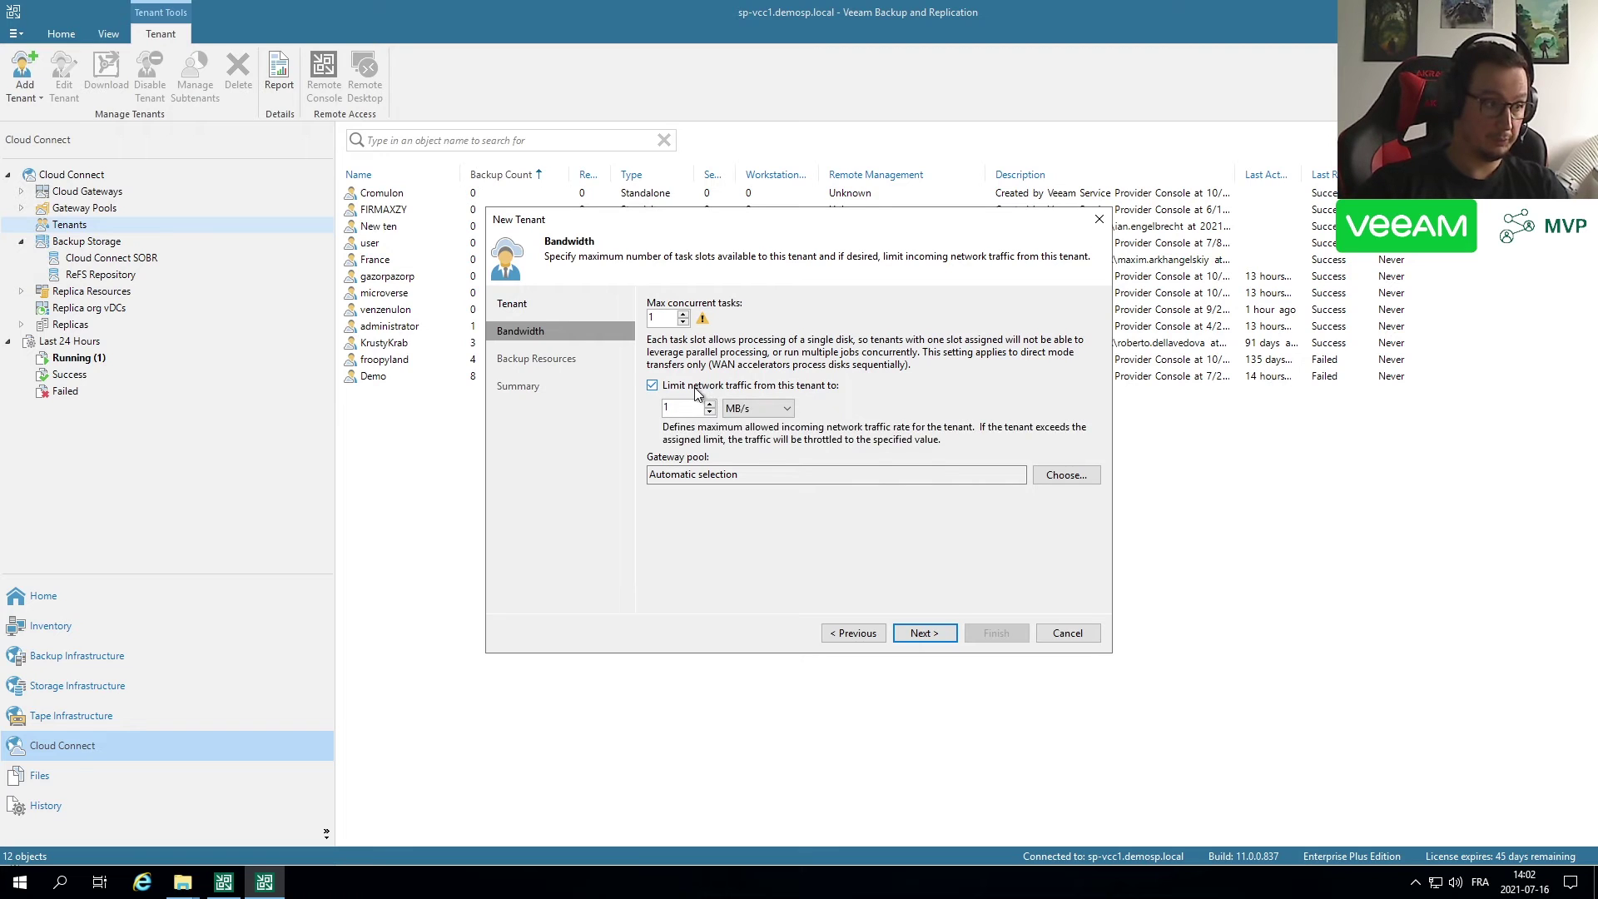
pyautogui.click(696, 387)
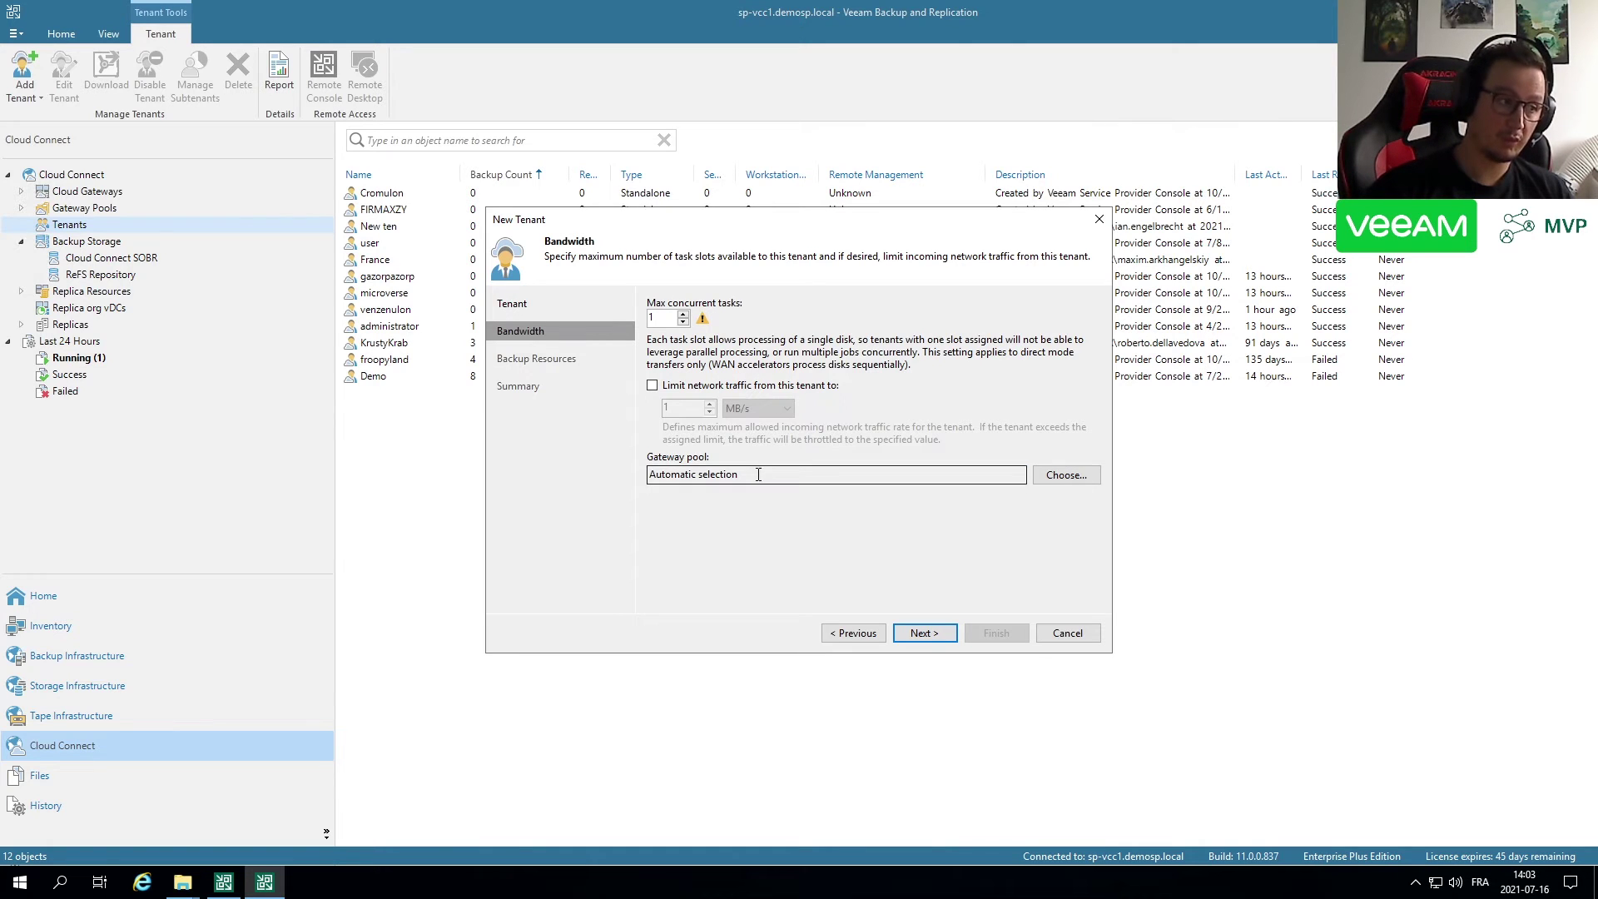
# Compare automatic selection with selected gateway pools for the tenant, and close the gateway pool options without changes.
pyautogui.moveTo(758, 474); pyautogui.dragTo(648, 476)
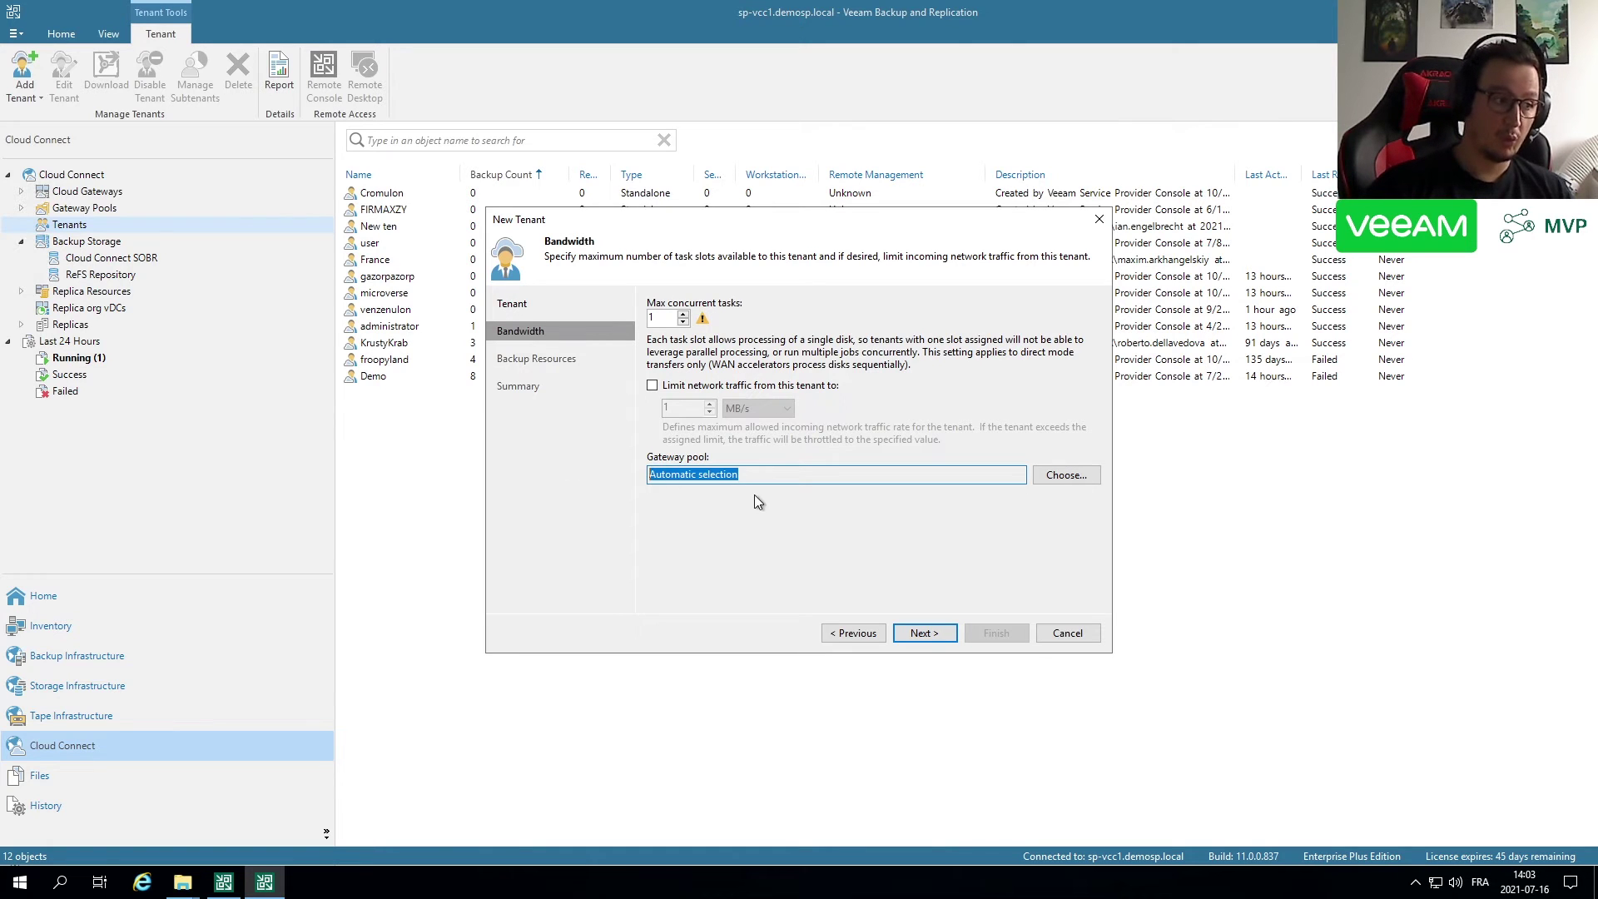
pyautogui.click(1067, 476)
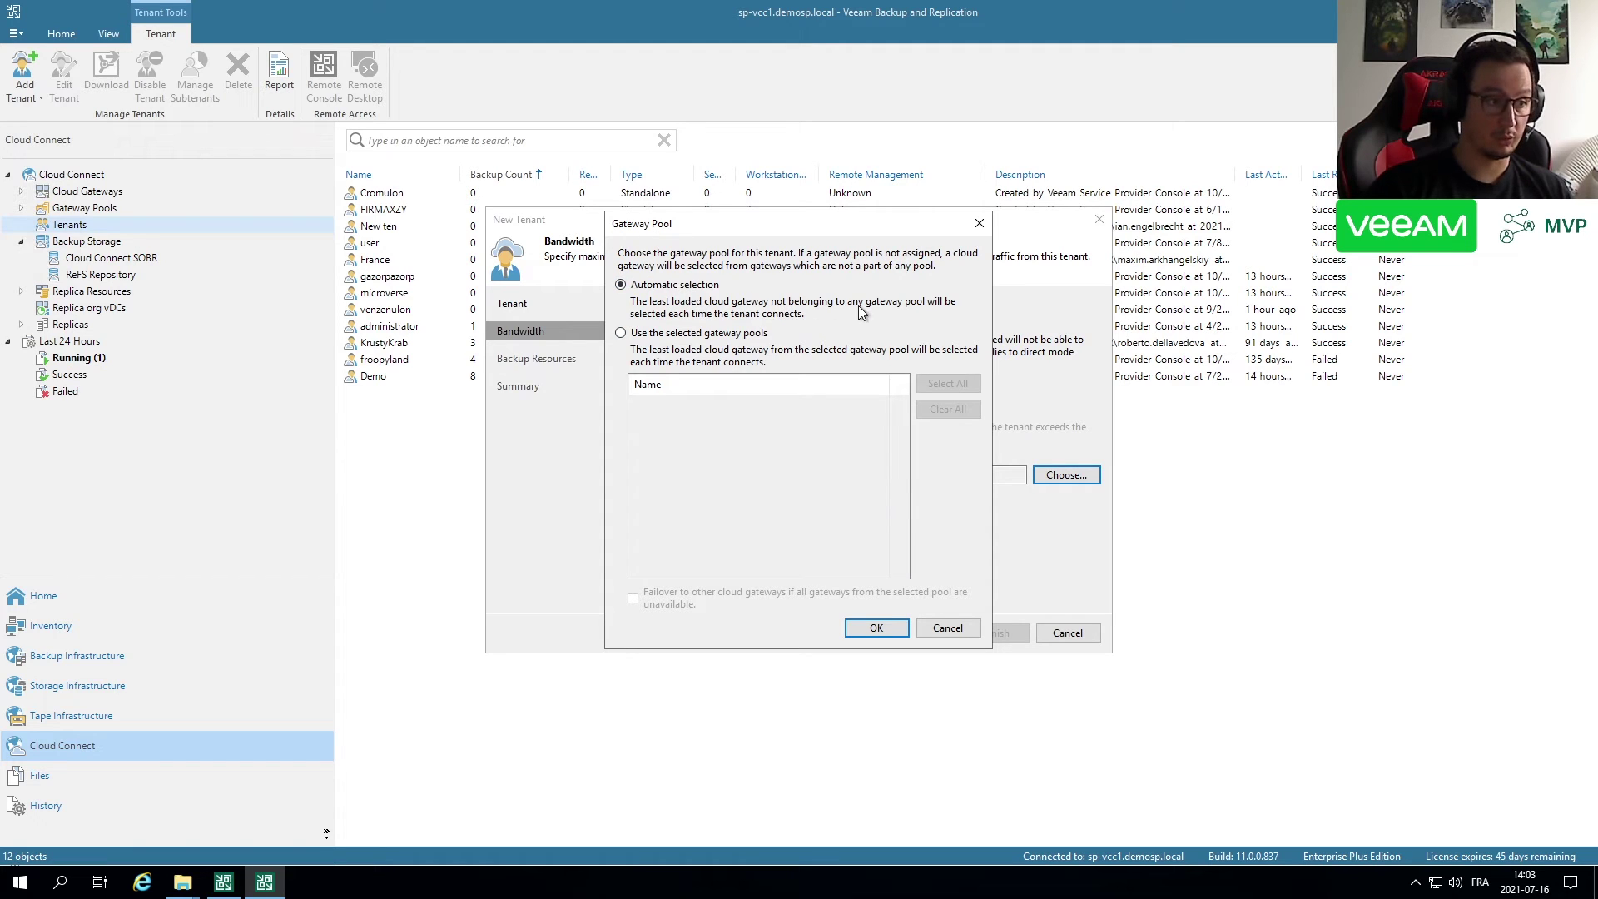
pyautogui.click(718, 336)
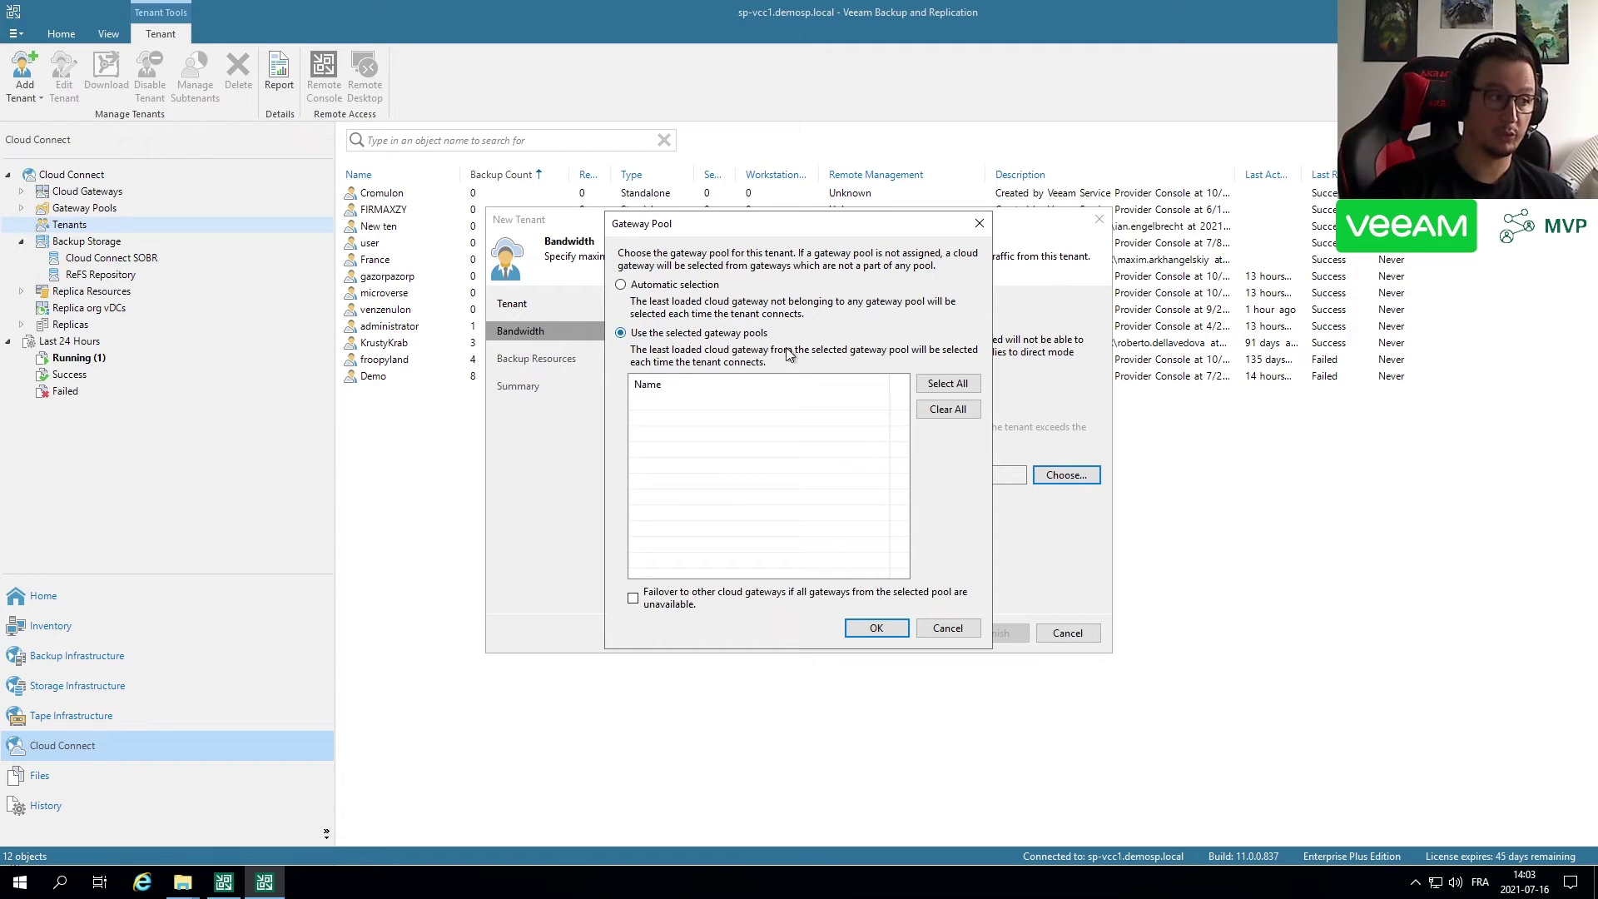
pyautogui.click(715, 284)
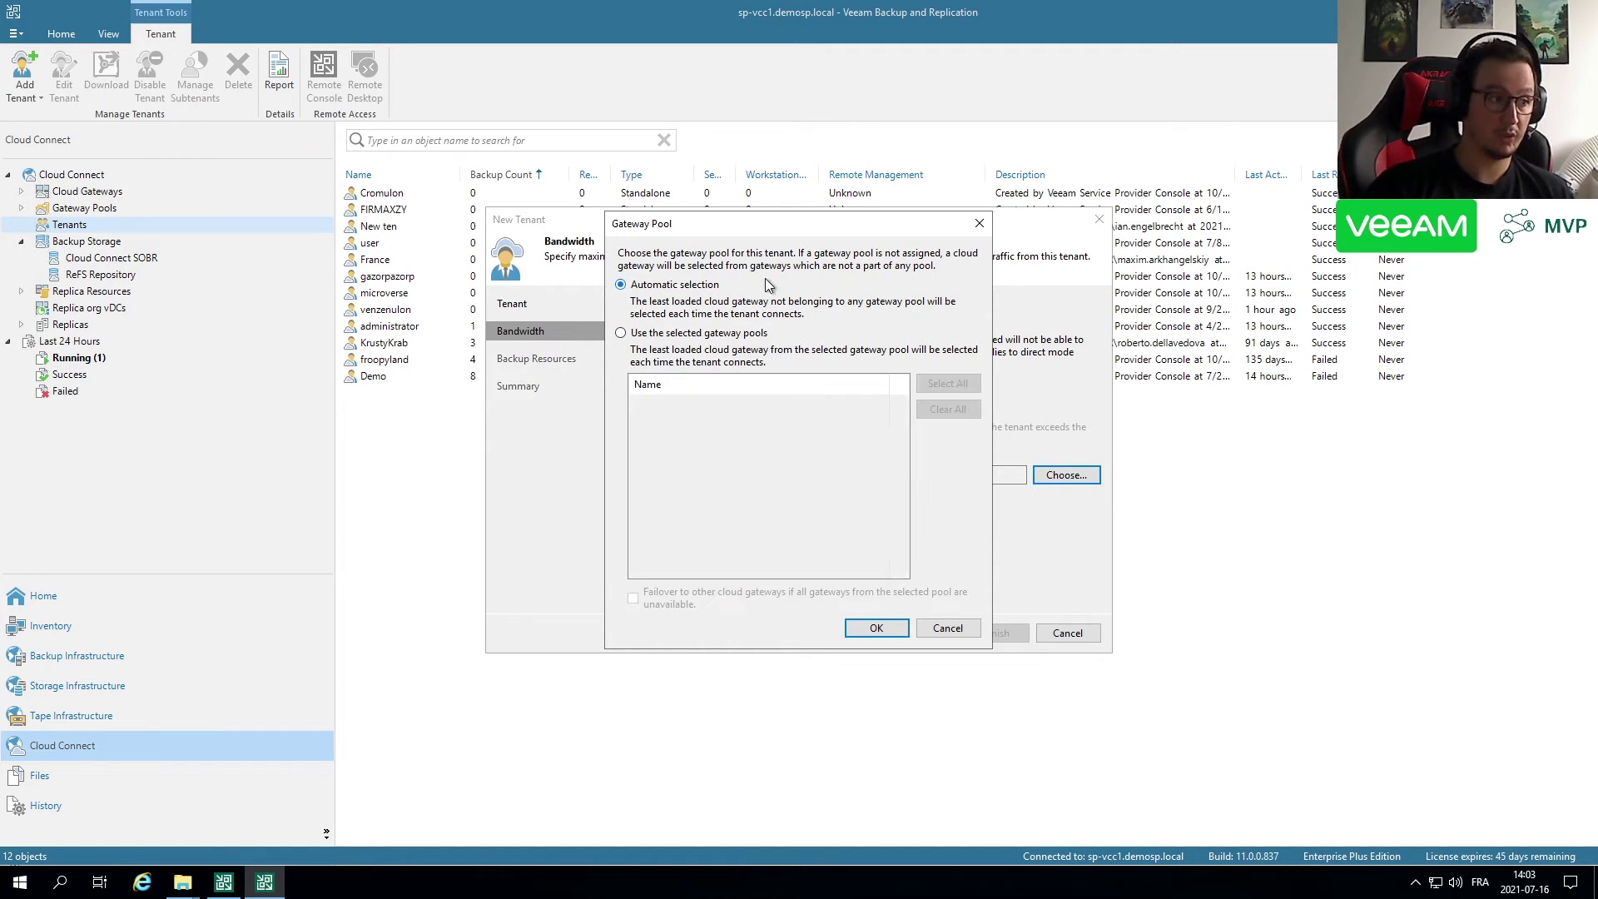
pyautogui.click(980, 224)
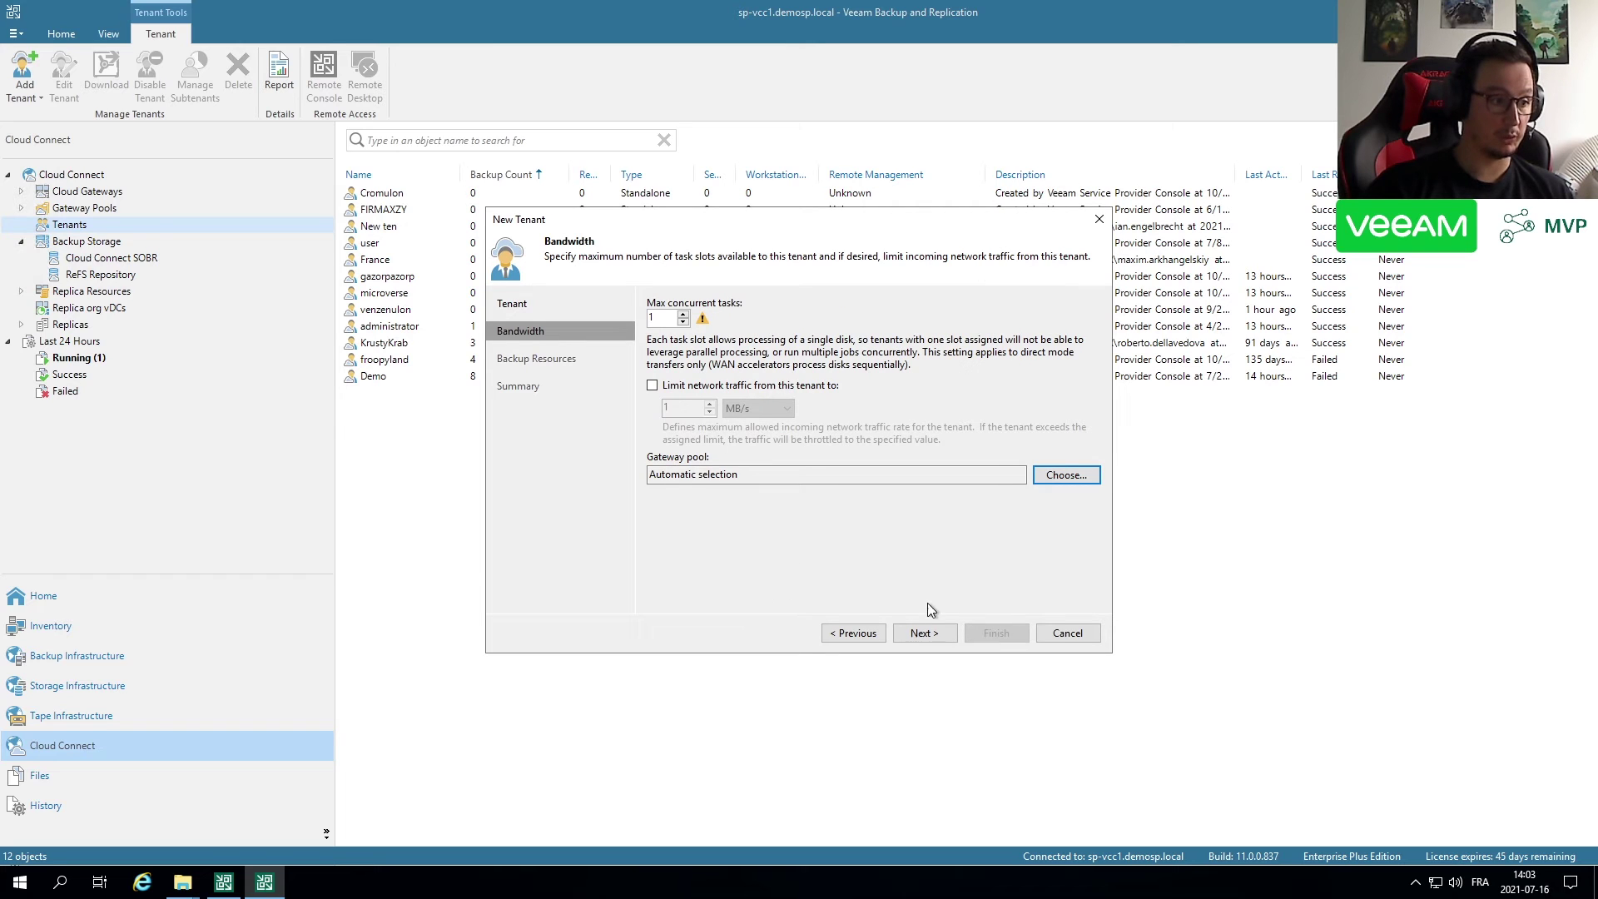
# Continue to the tenant's backup resources and add a cloud repository named Societe toto cloud repo.
pyautogui.click(924, 632)
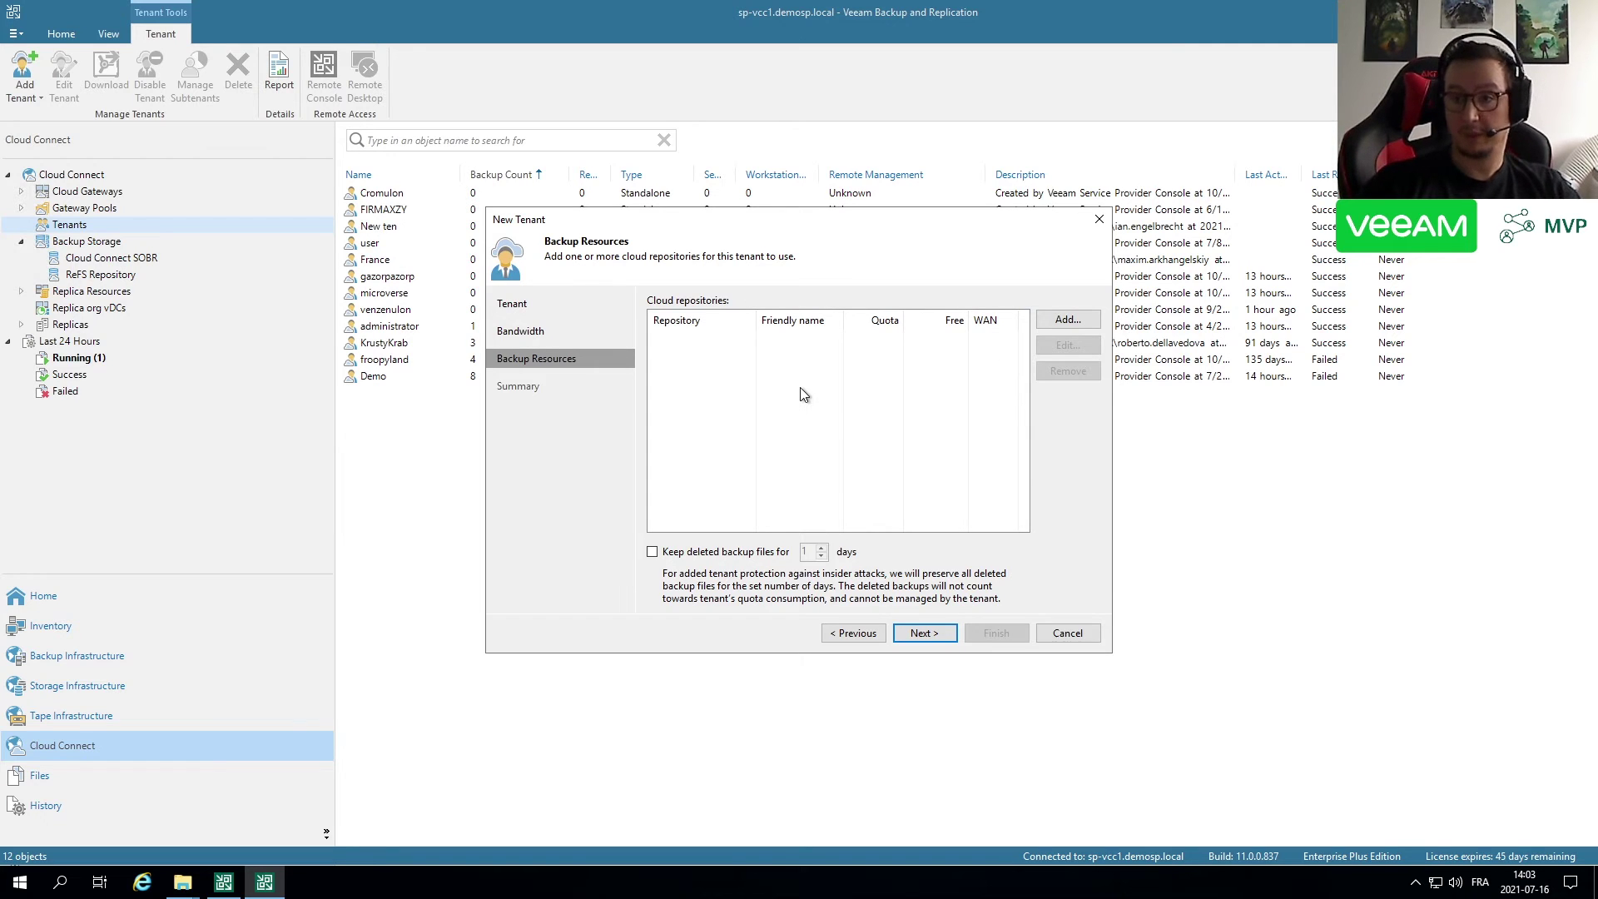
pyautogui.click(1069, 320)
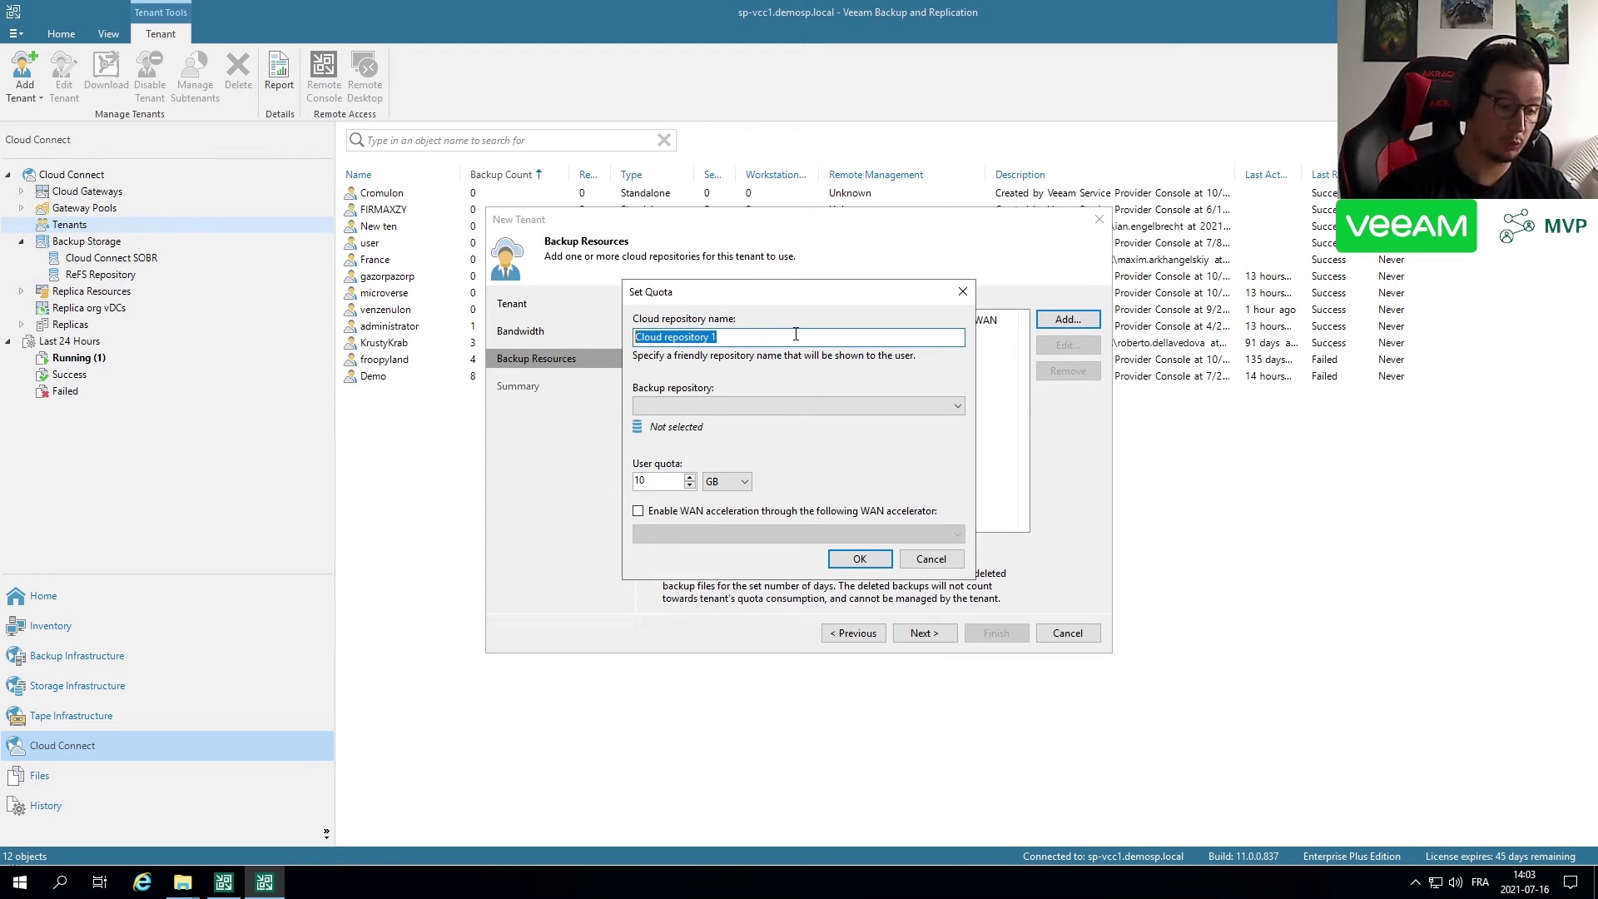
pyautogui.write('Societe')
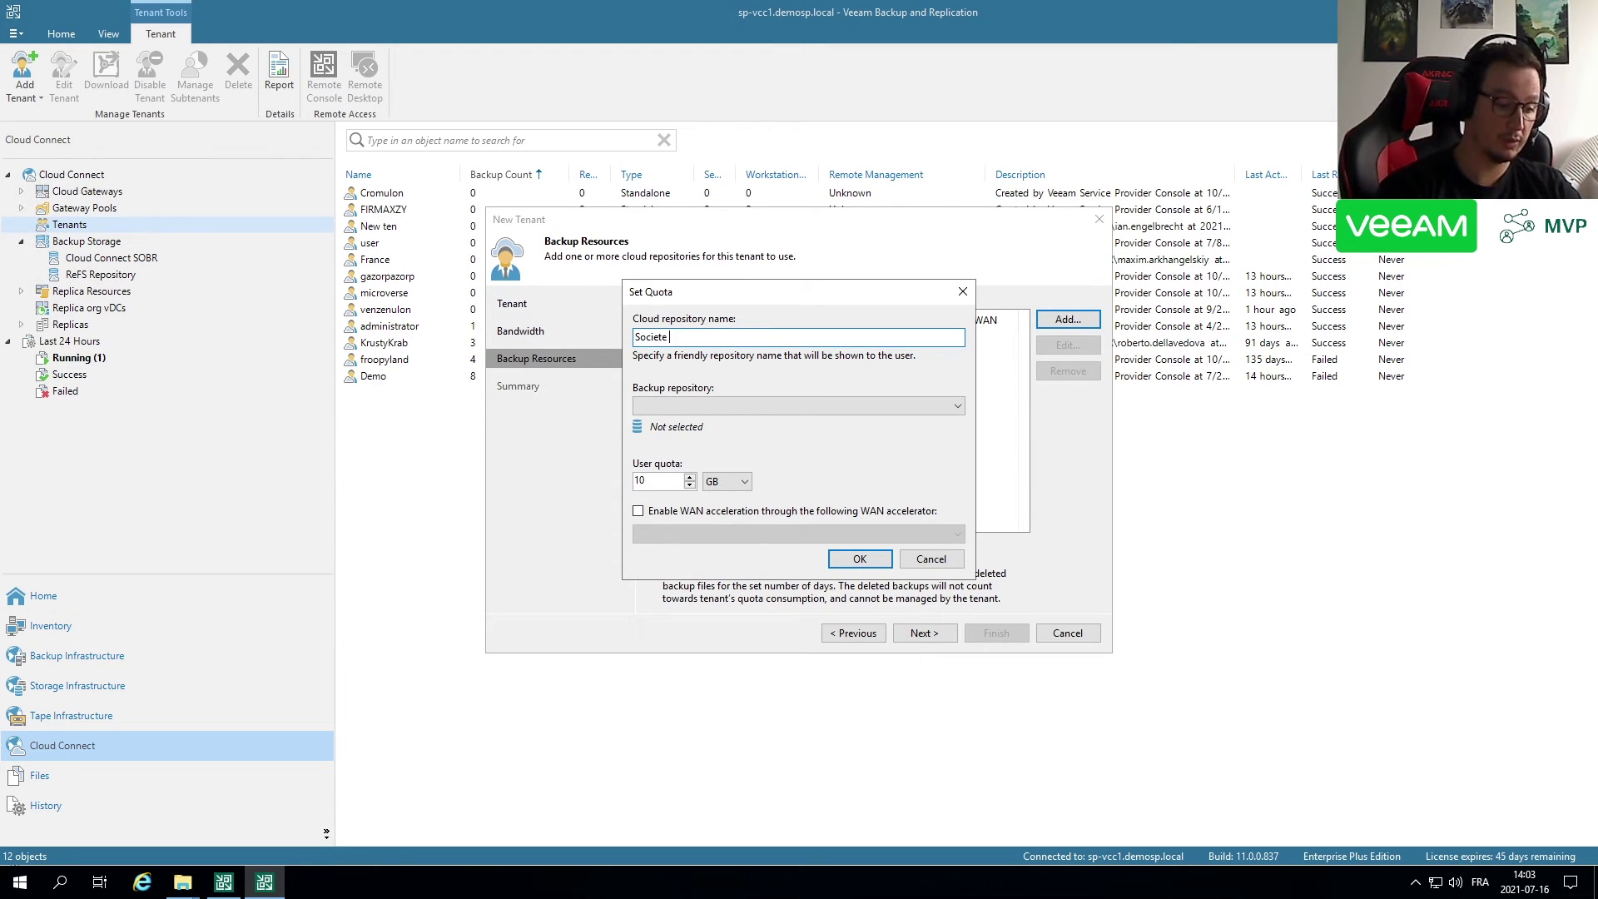
pyautogui.write(' toto cloud repo')
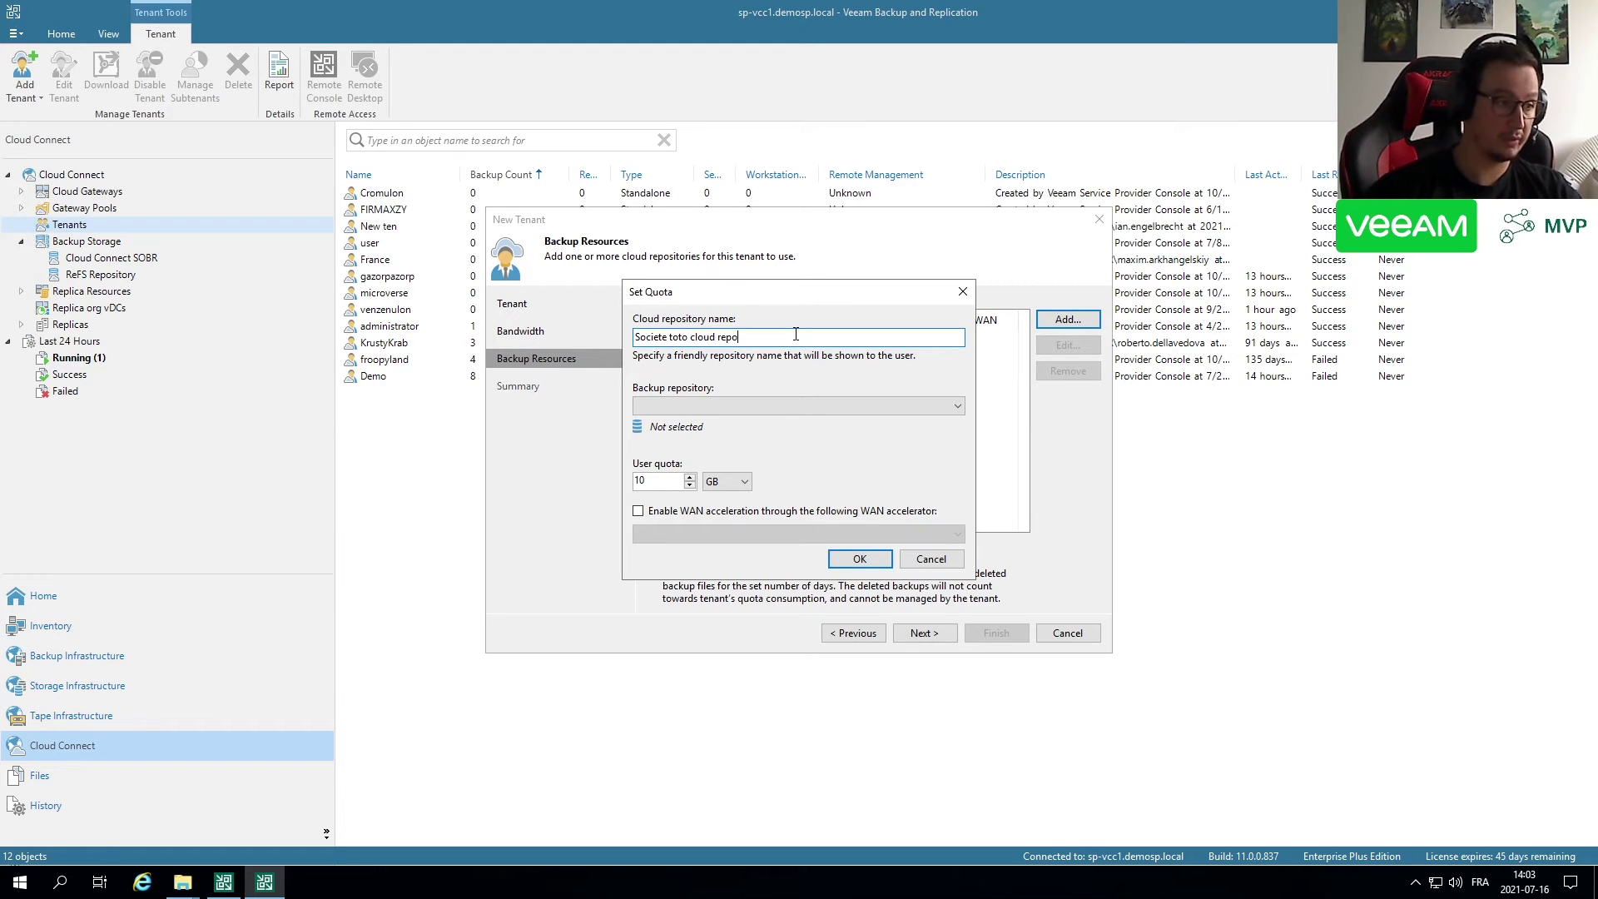
# Try ReFS Repository as the backing storage, choose Cloud Connect SOBR instead, and set the tenant's user quota to 200 GB.
pyautogui.click(793, 410)
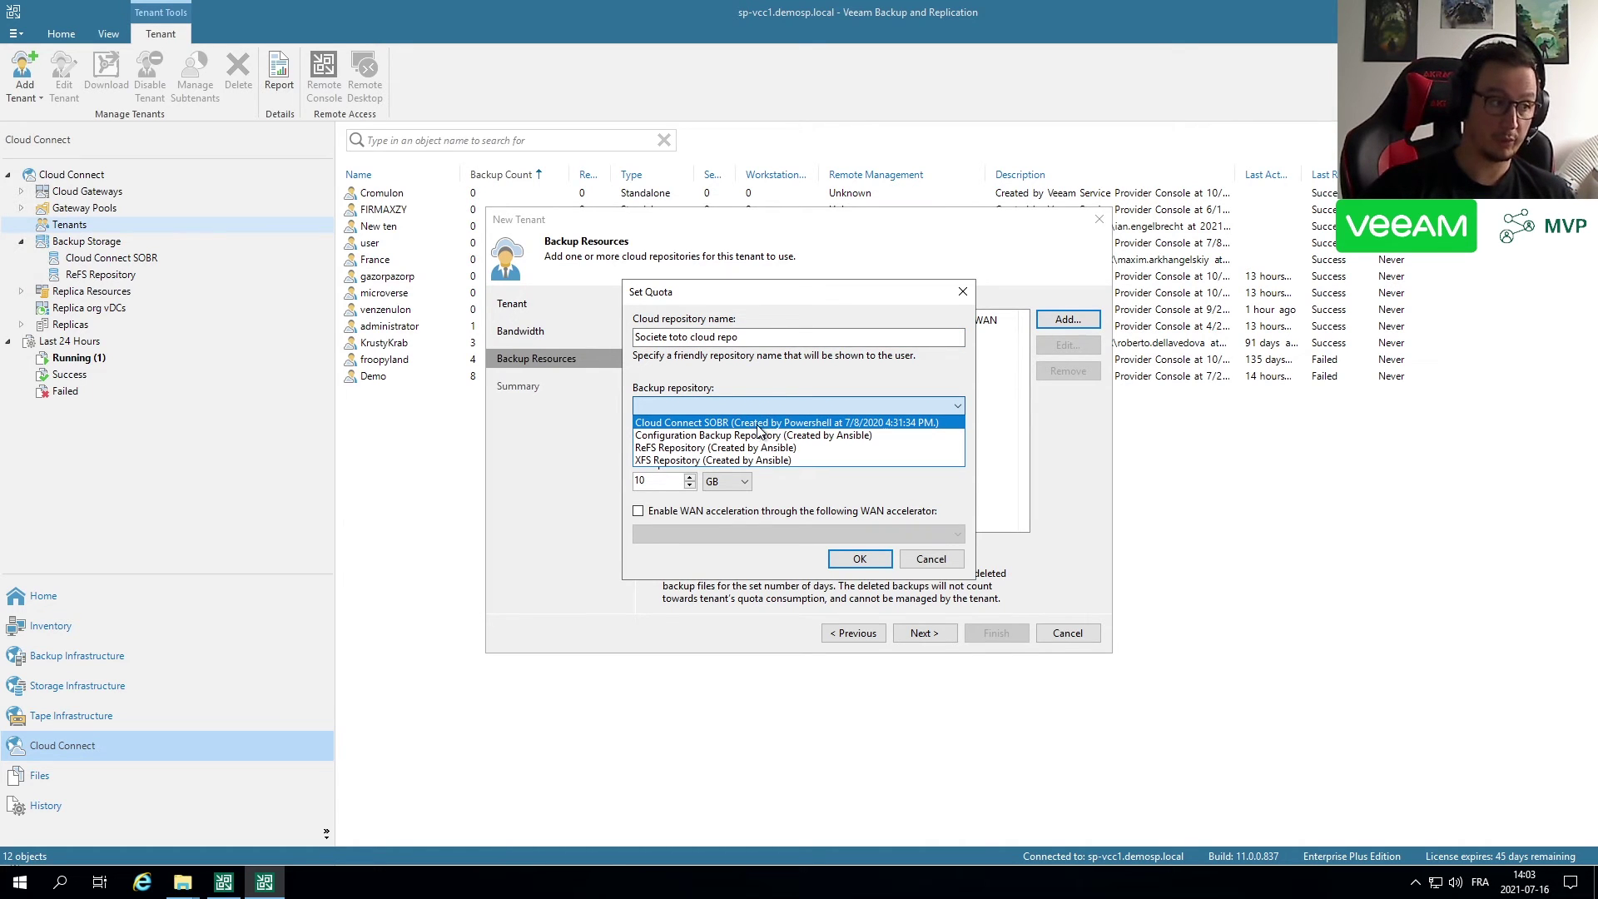
pyautogui.click(754, 422)
pyautogui.click(754, 407)
pyautogui.click(714, 449)
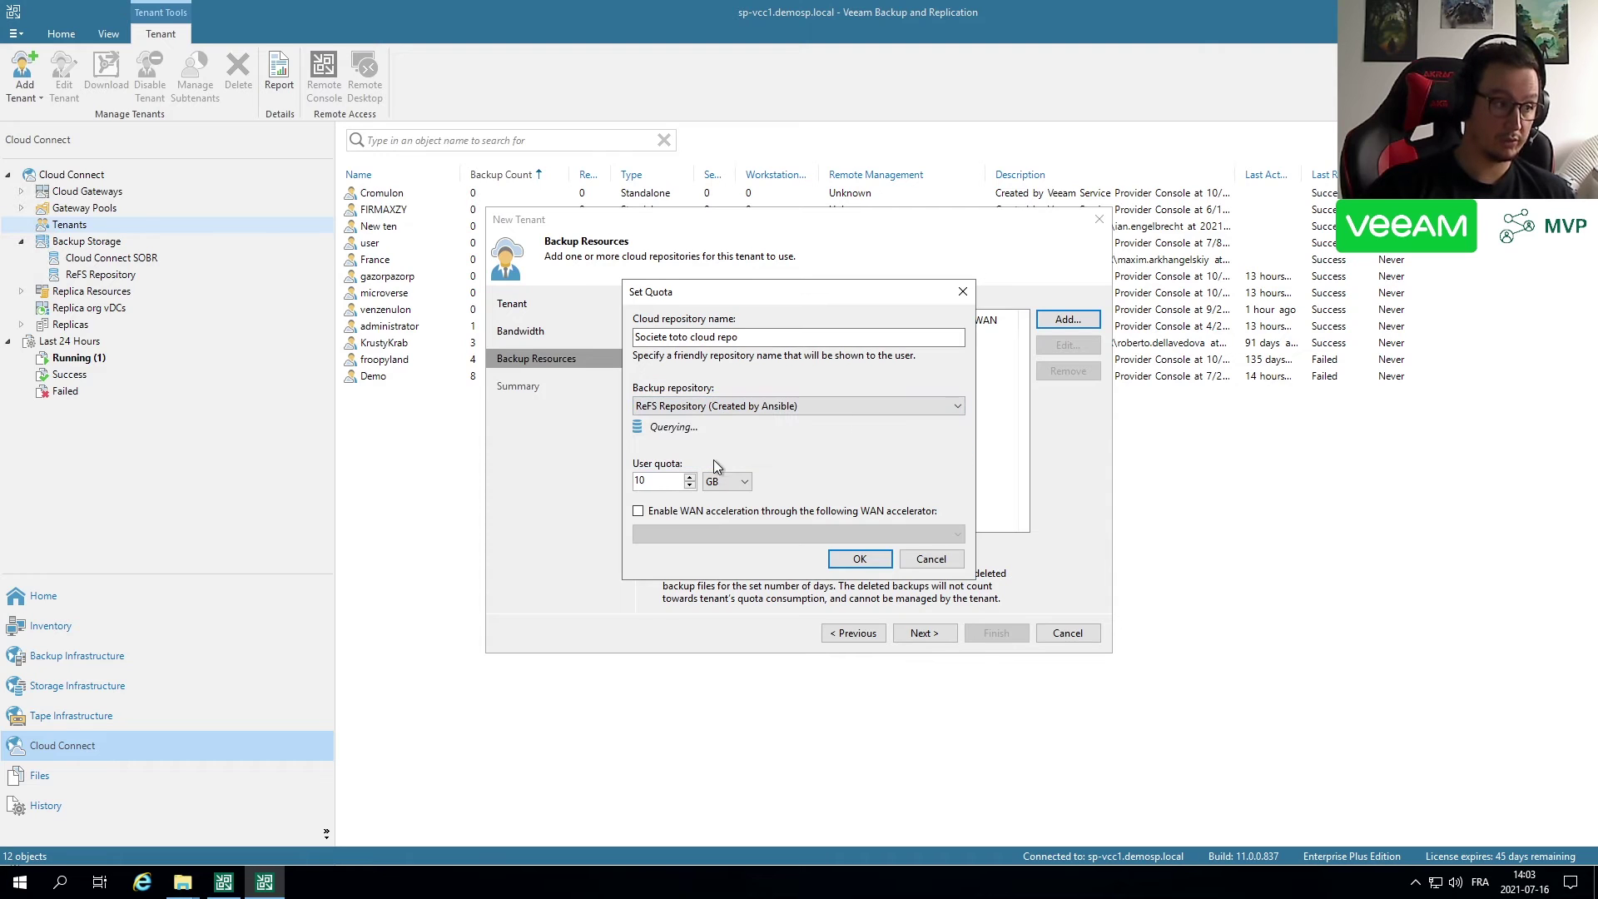
pyautogui.click(736, 407)
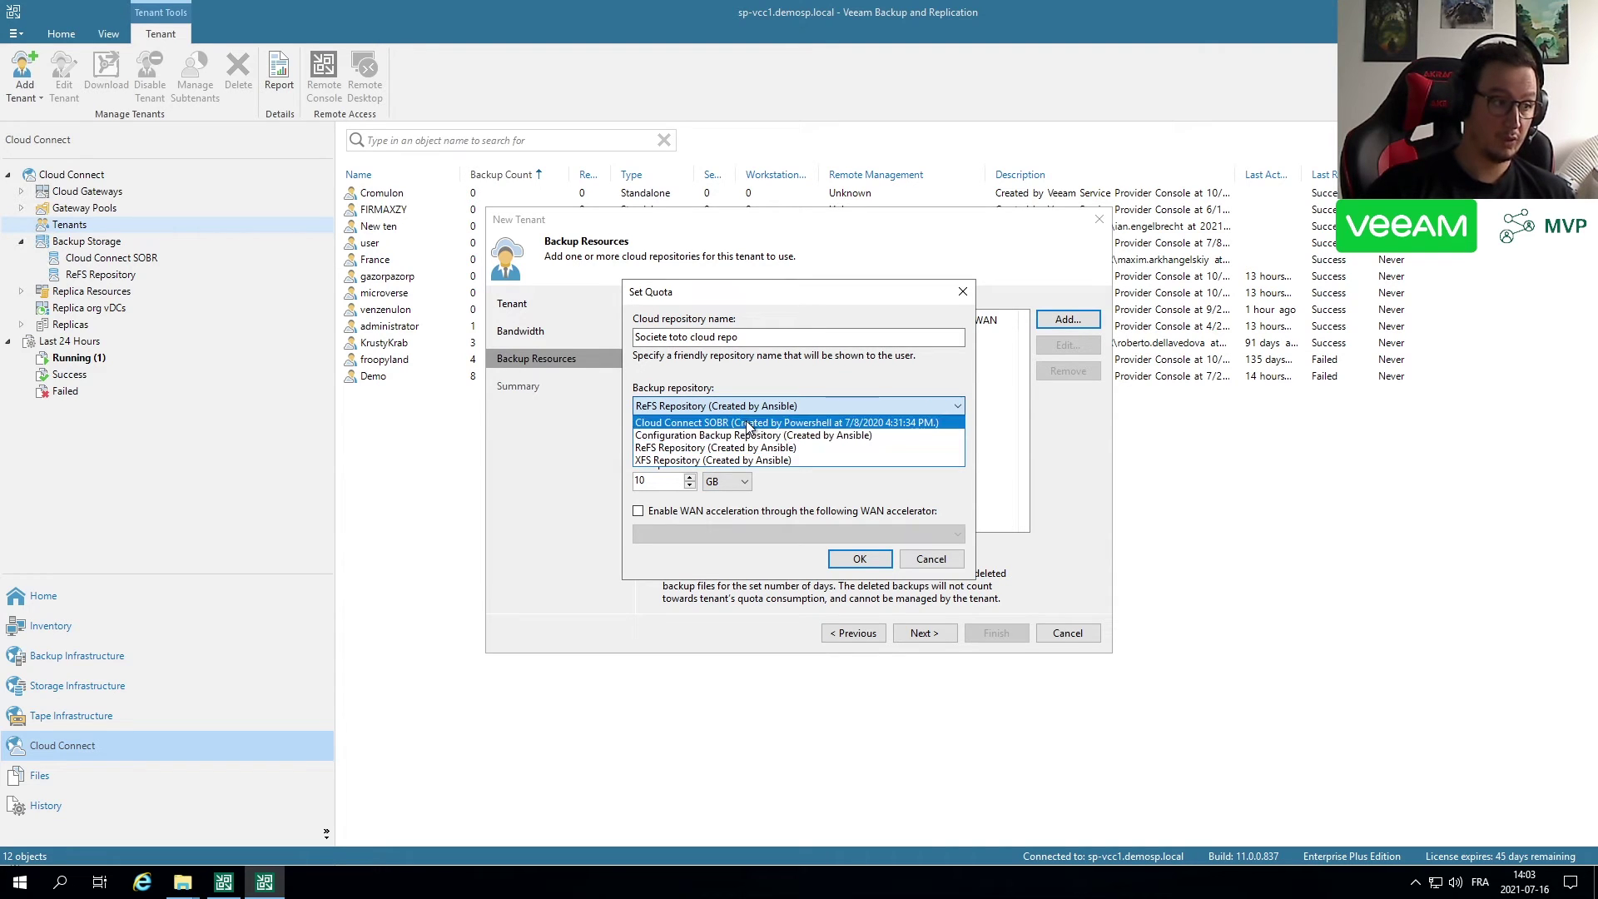
pyautogui.click(750, 423)
pyautogui.press('Tab')
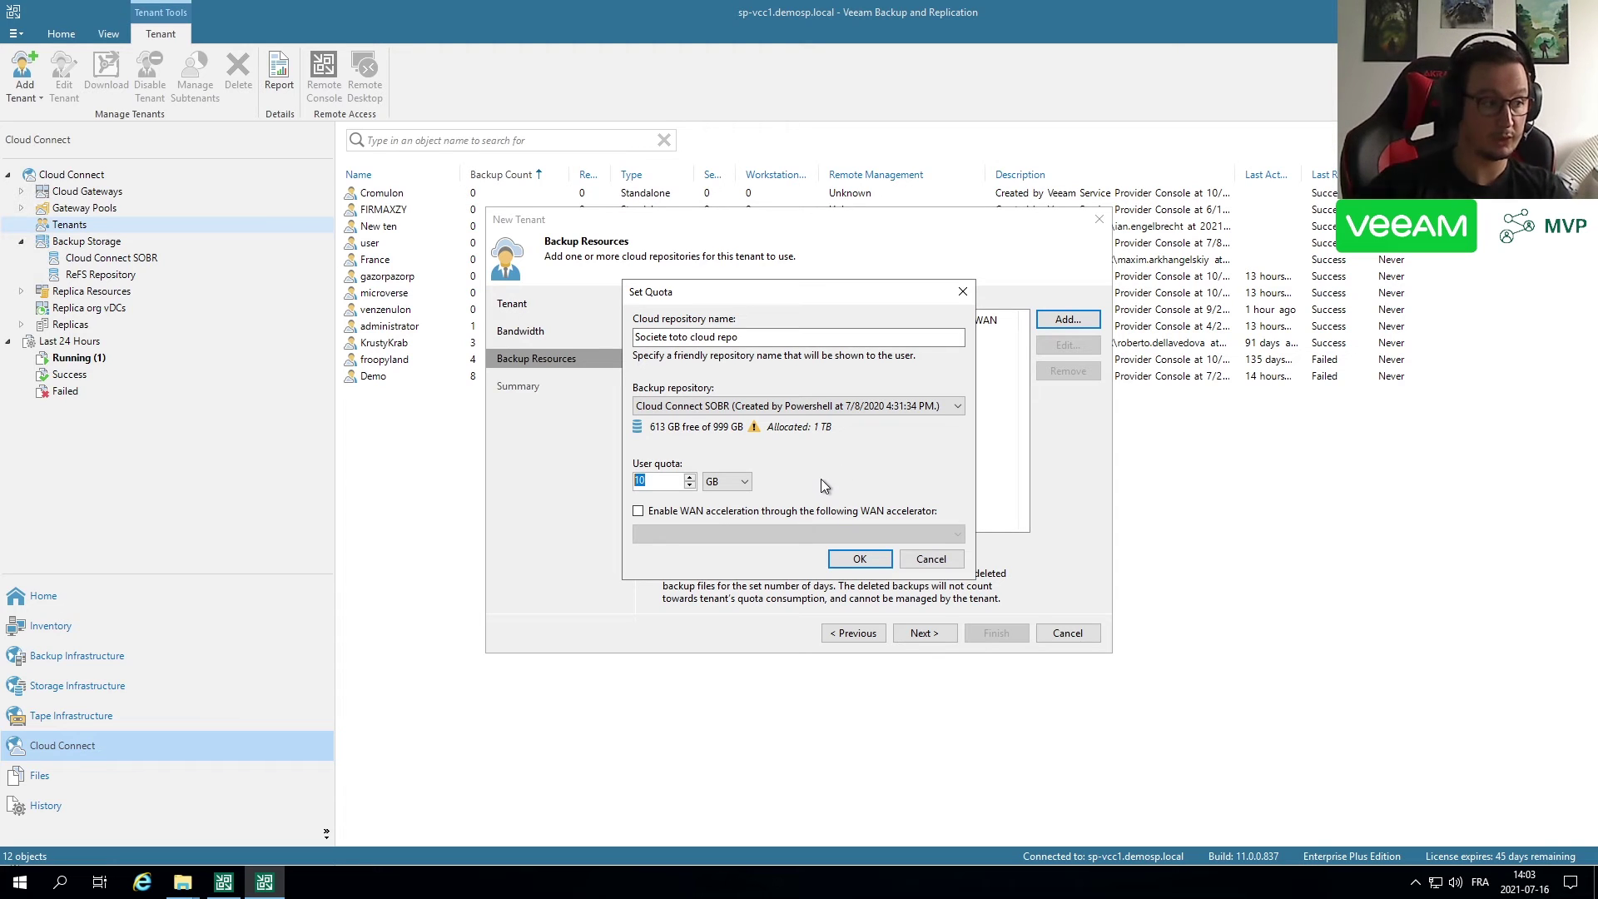
pyautogui.write('200')
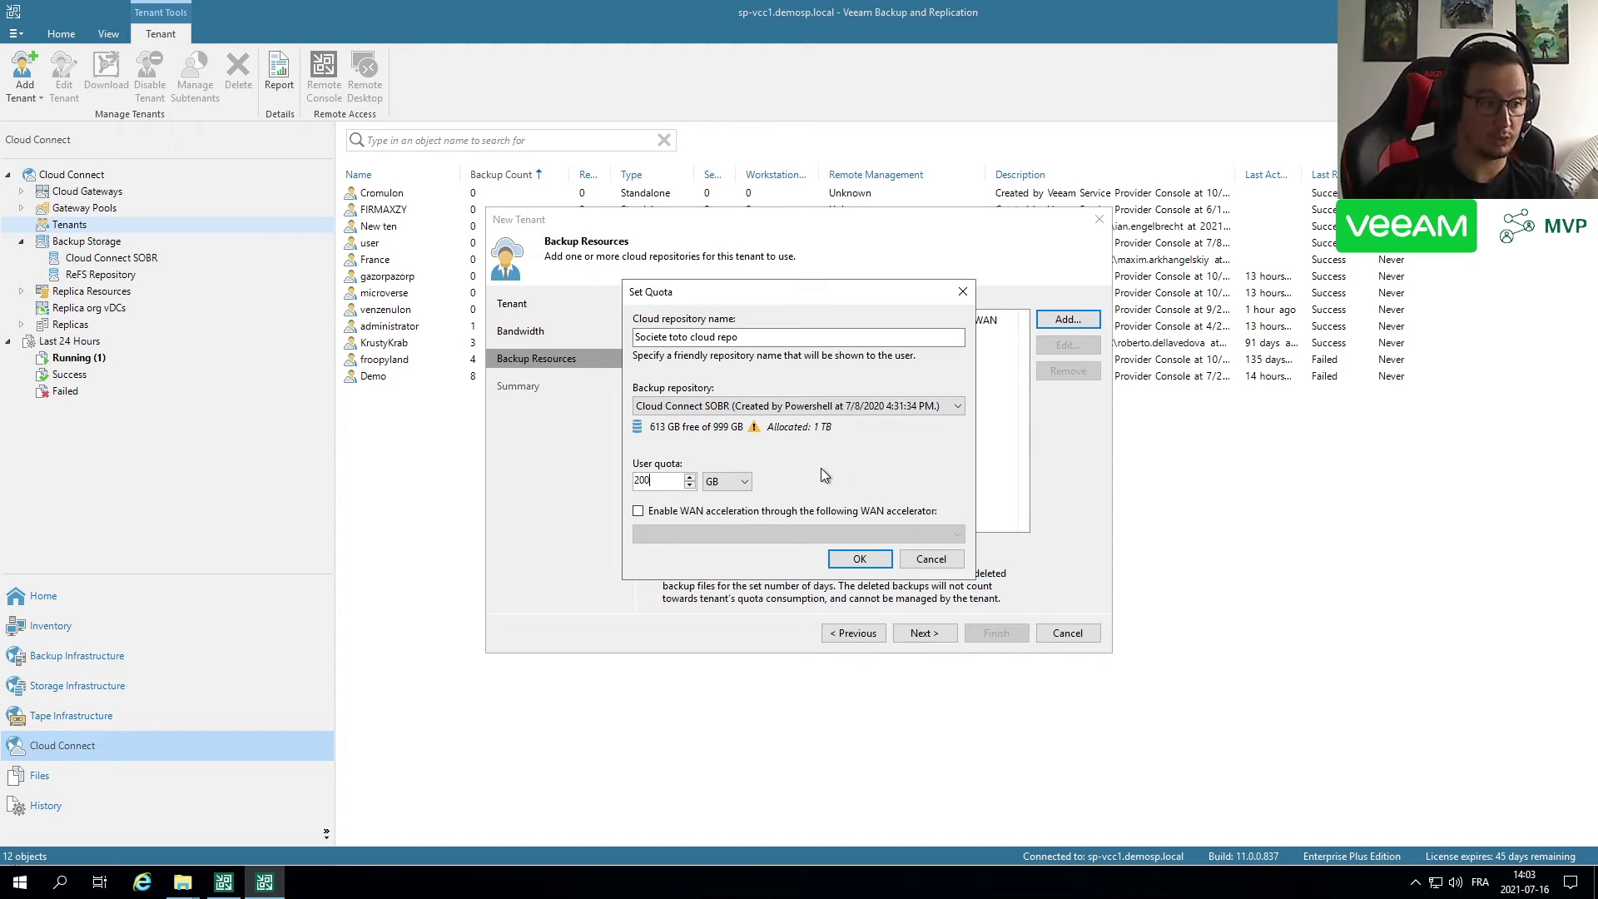
# Enable WAN acceleration for the cloud repository through sp-vcc1gw1.demosp.local and confirm the quota settings.
pyautogui.click(782, 511)
pyautogui.click(763, 533)
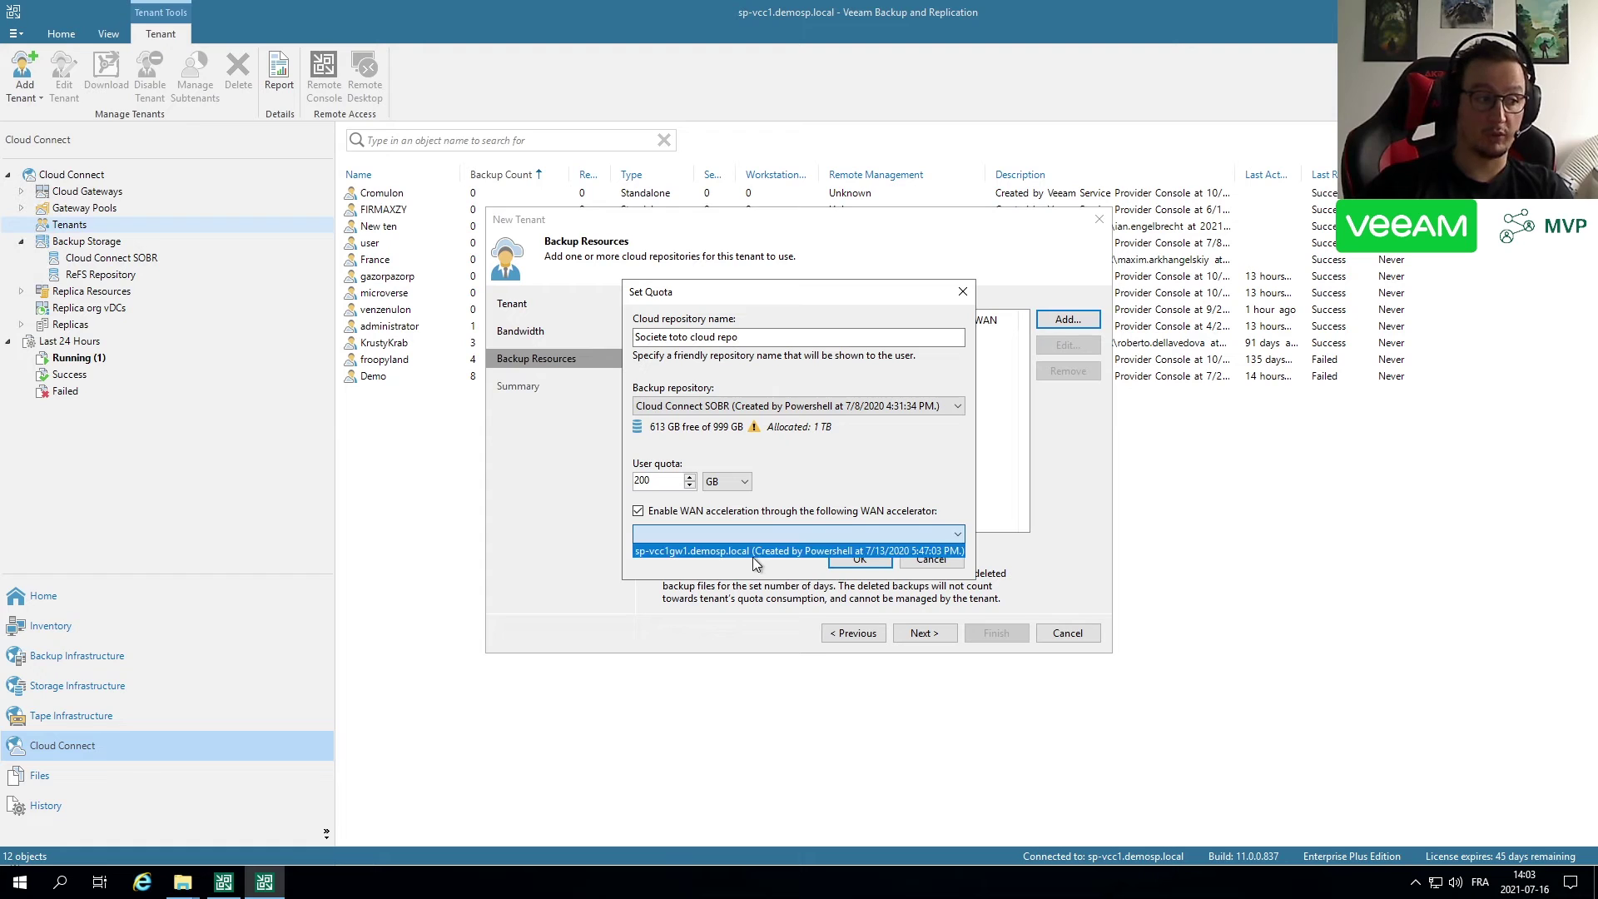
pyautogui.click(742, 550)
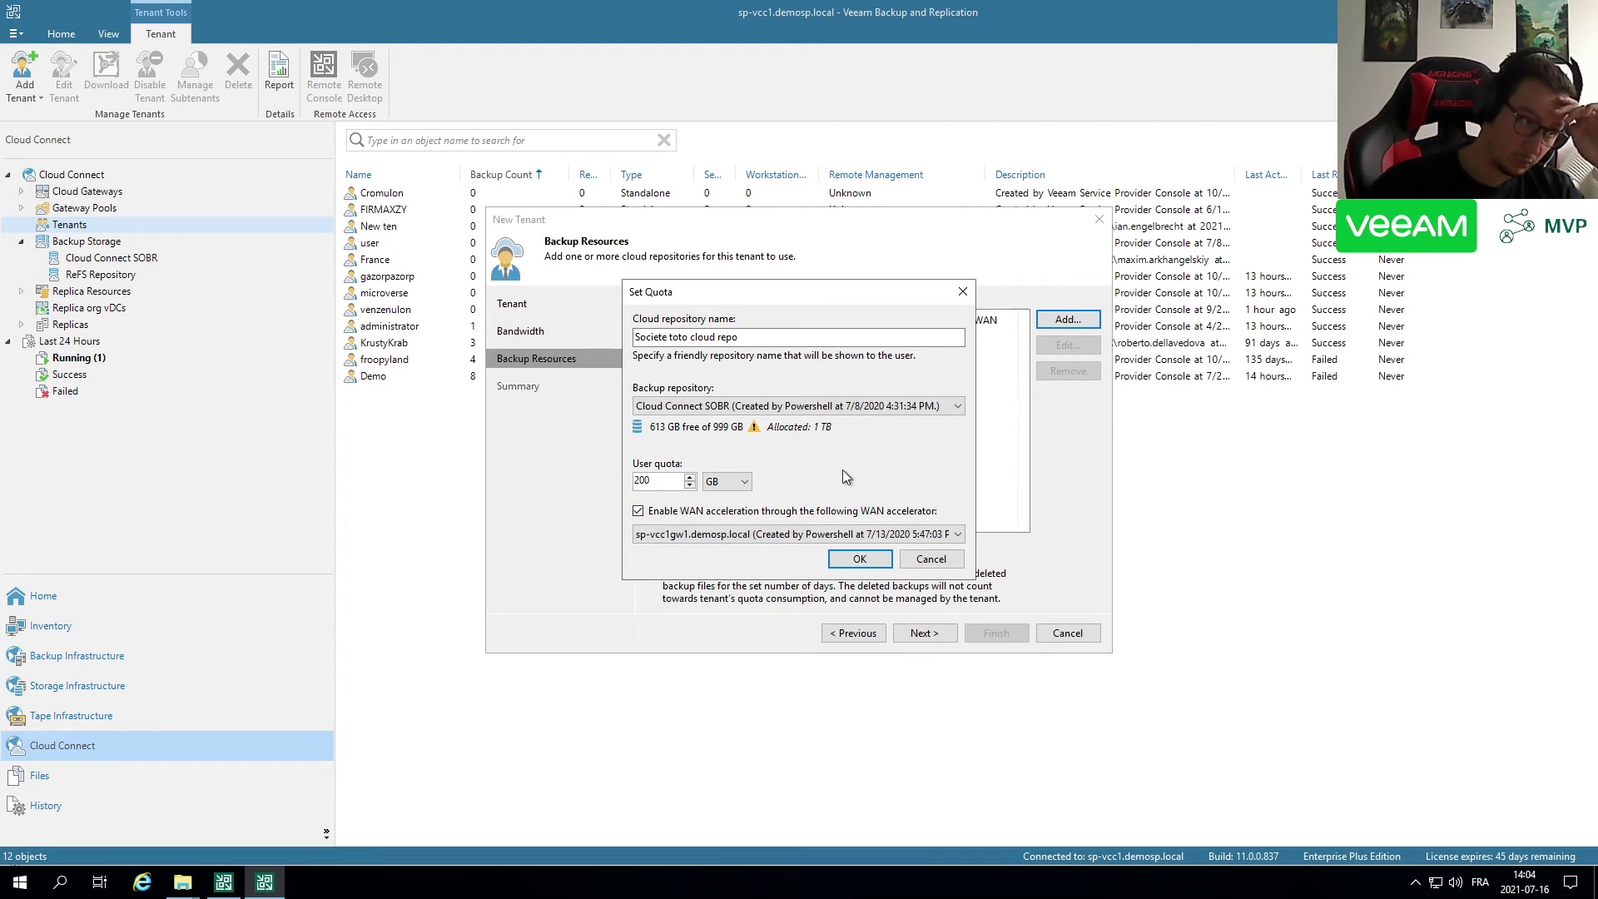
pyautogui.click(859, 559)
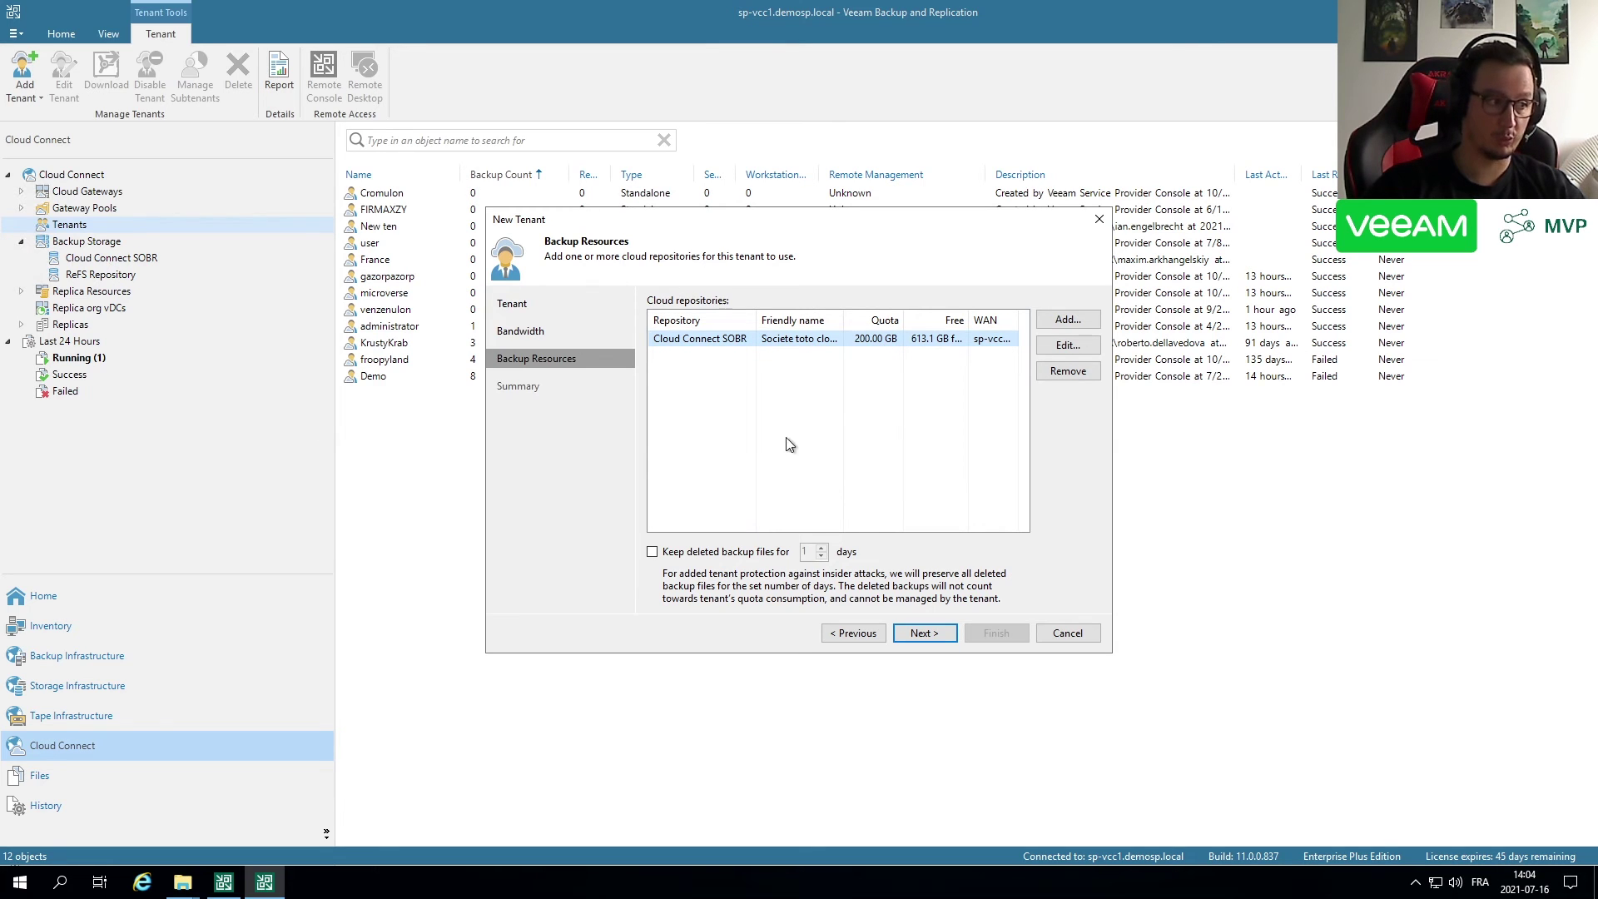
# Set deleted backup files to be kept for 7 days, and cancel the new tenant without applying the changes.
pyautogui.click(721, 551)
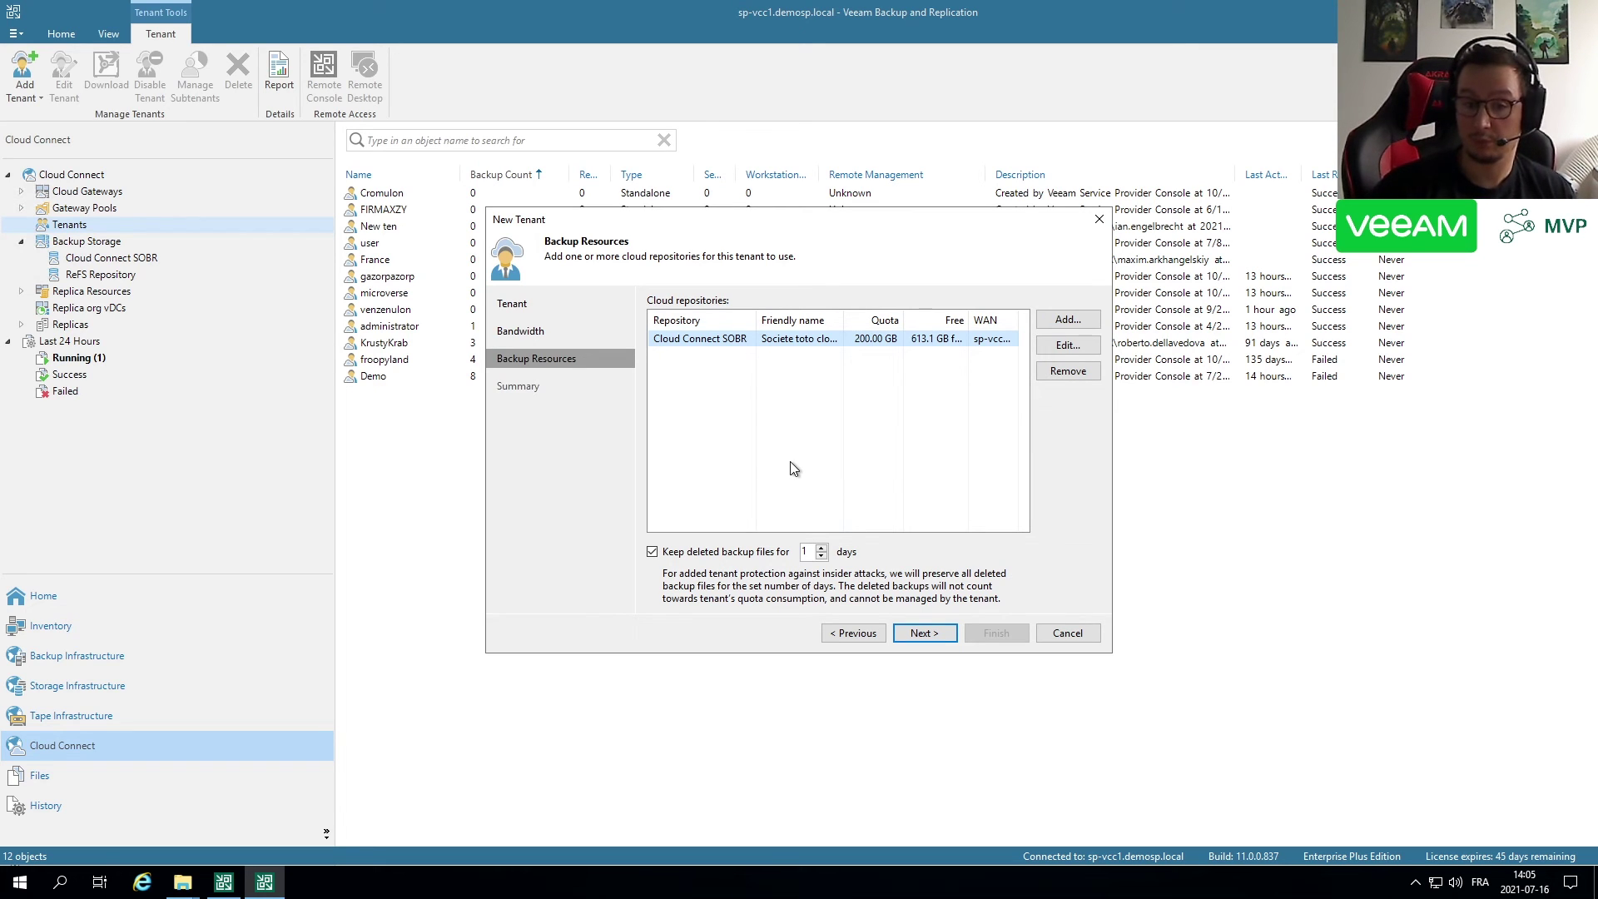
pyautogui.moveTo(808, 551); pyautogui.dragTo(790, 550)
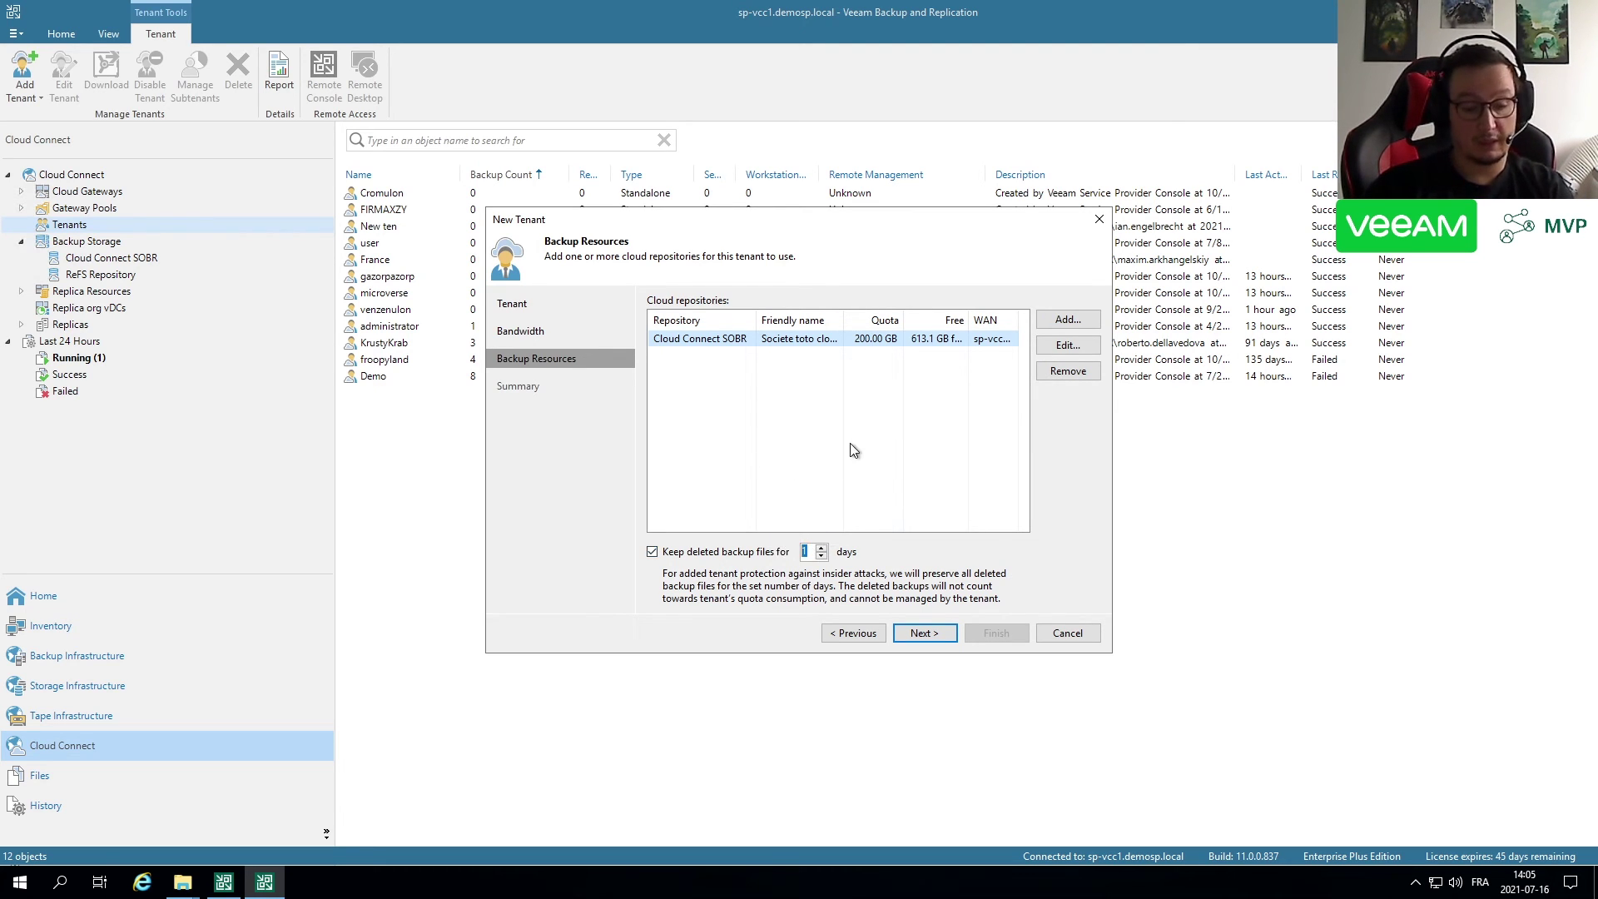
pyautogui.write('7')
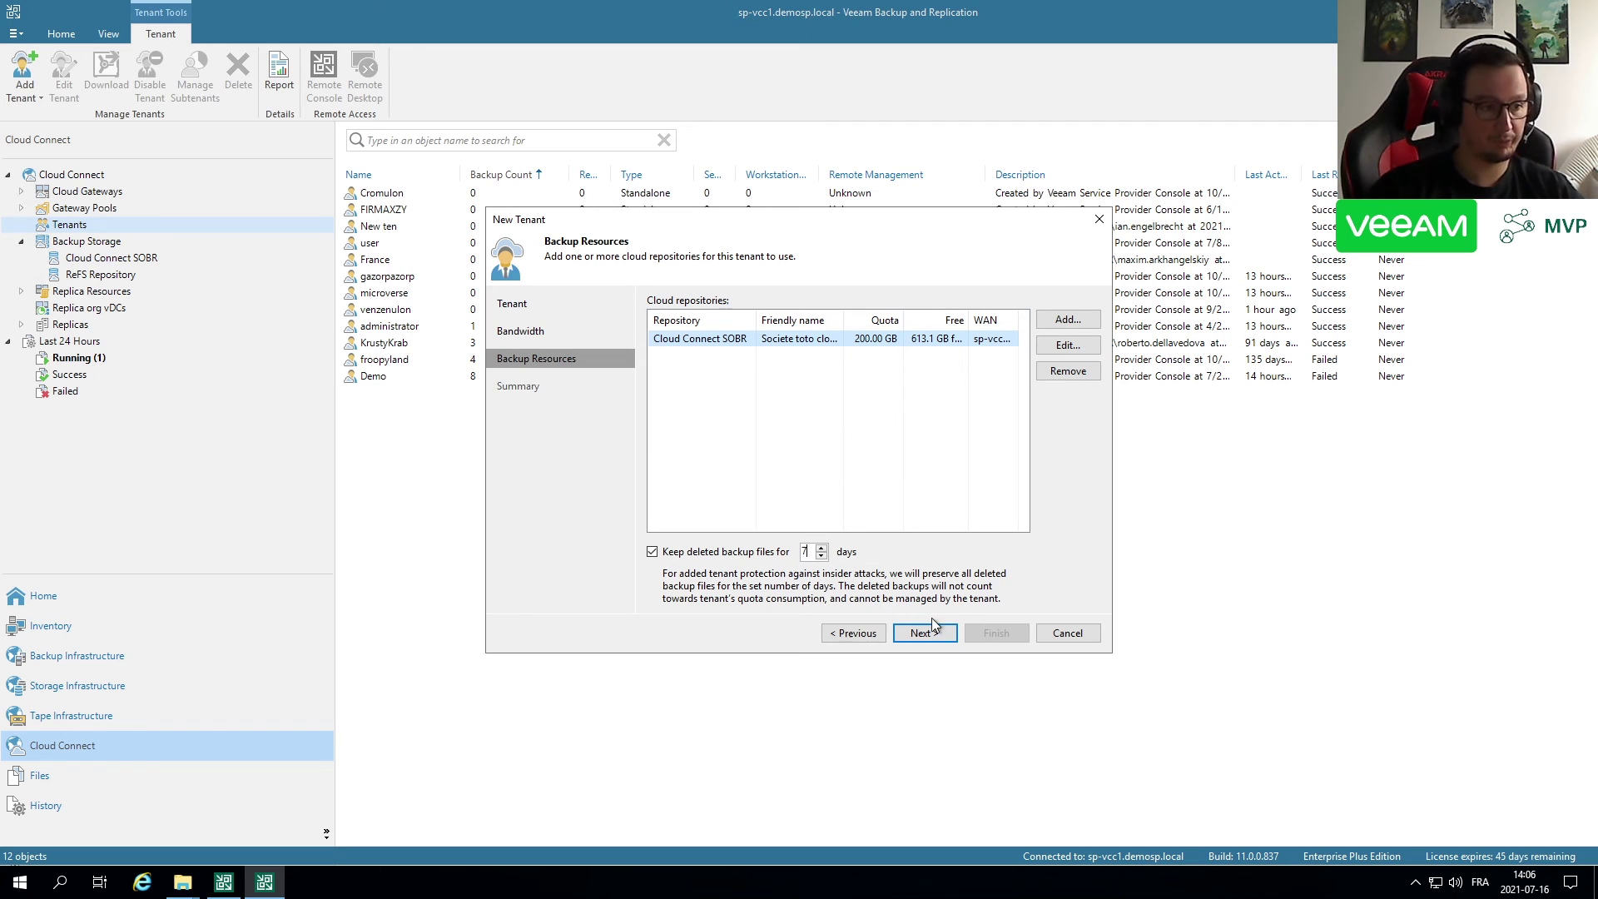
pyautogui.click(1073, 633)
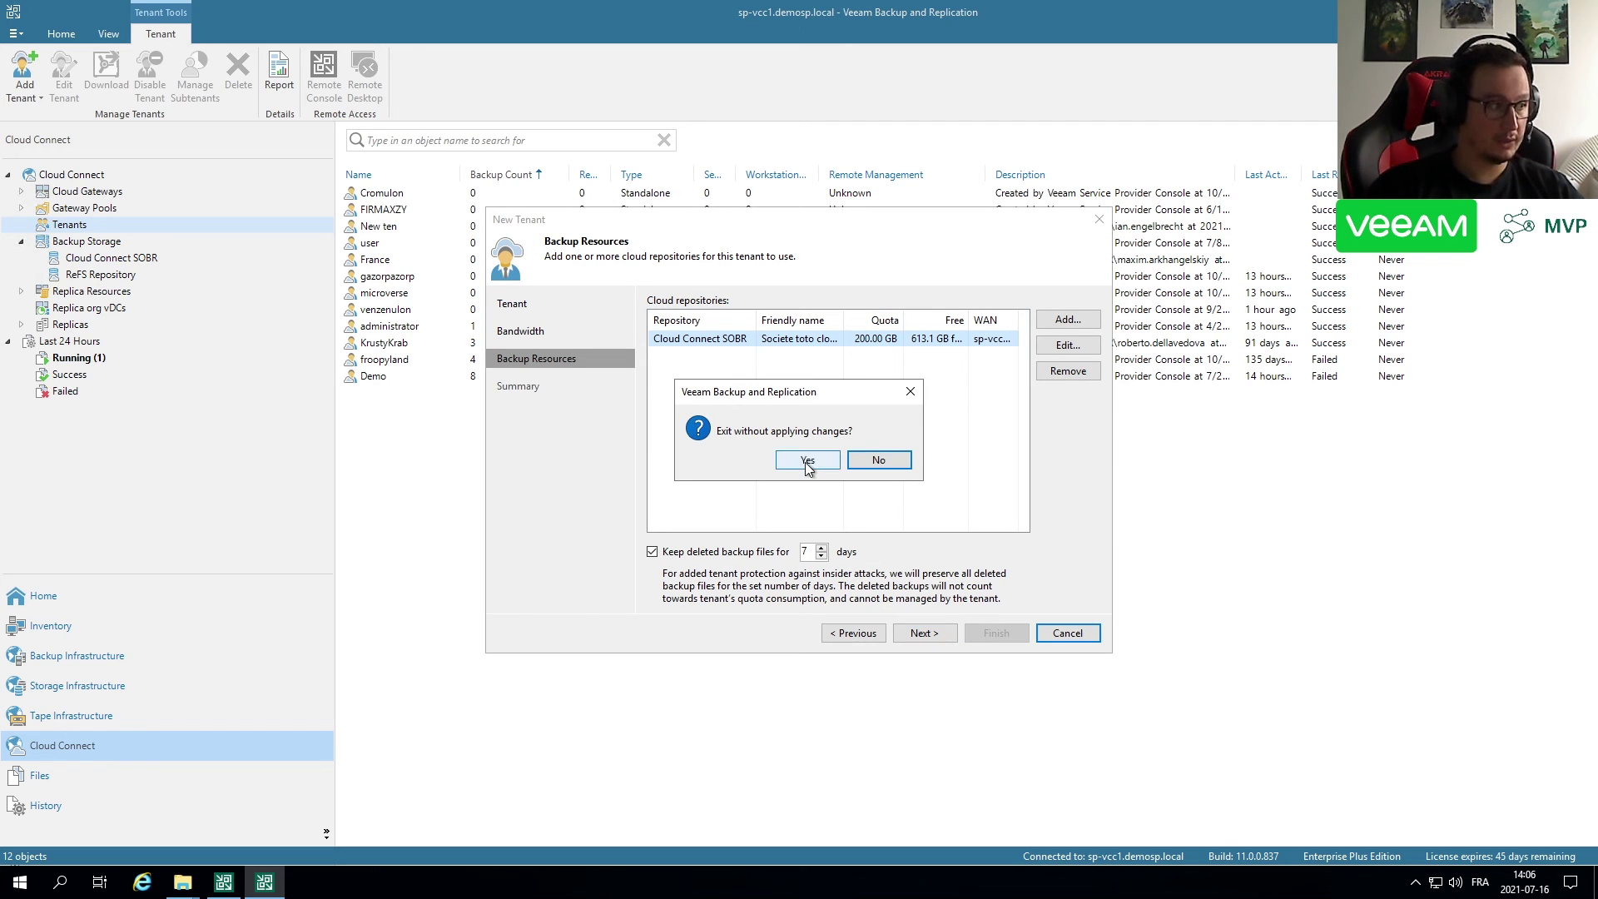
pyautogui.click(806, 465)
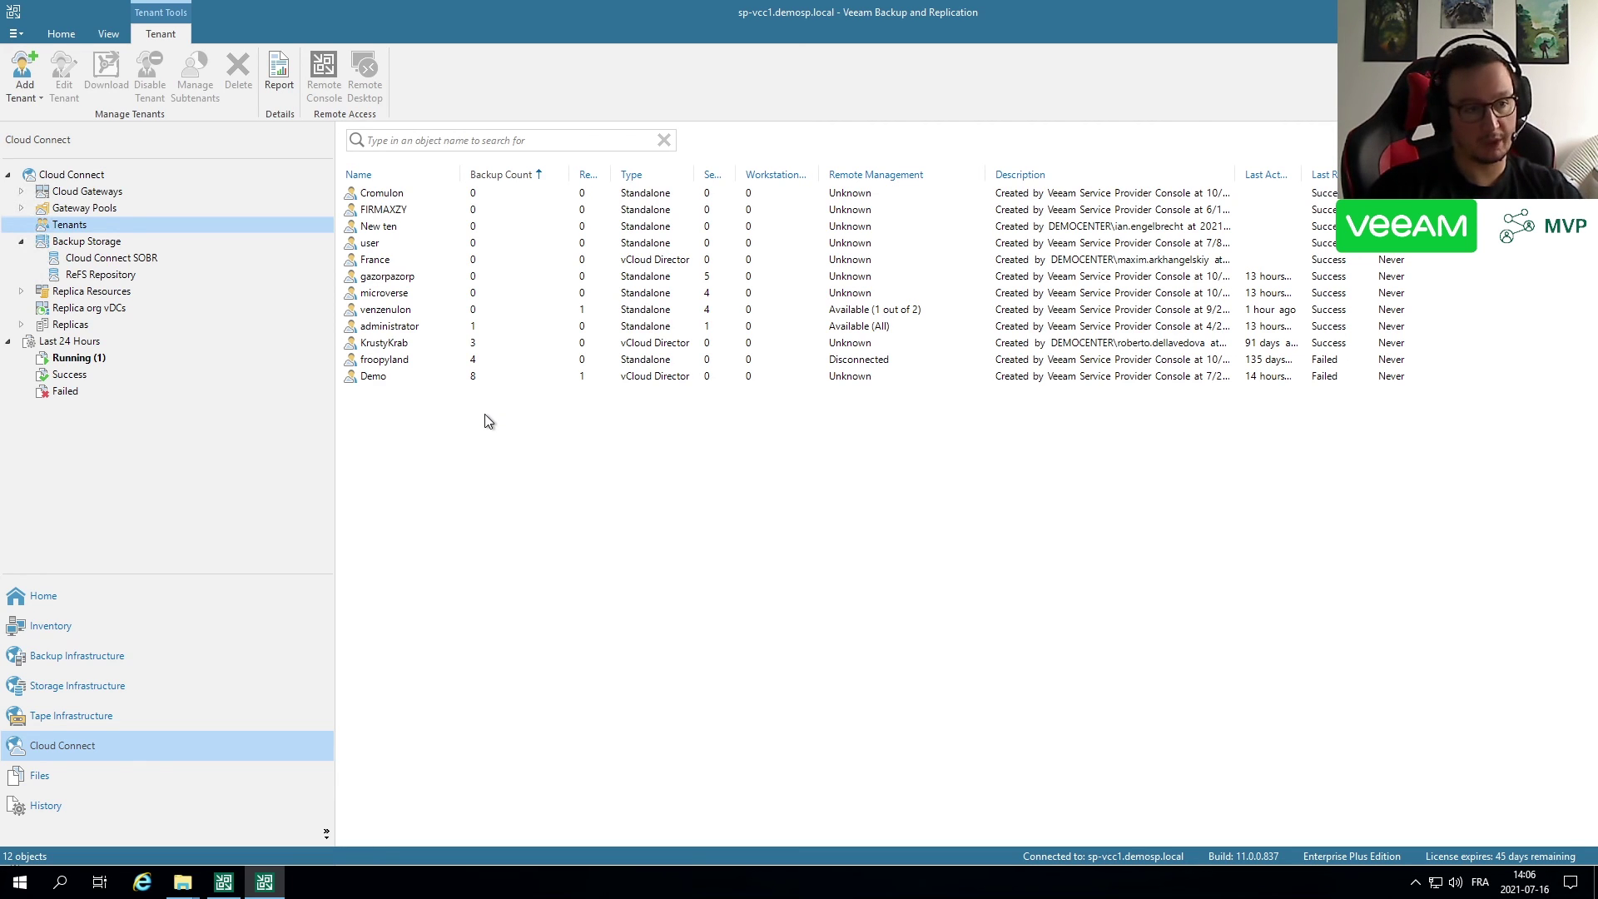
# Switch to the hq-vbr1.demolab.local console and open the properties of service provider demo-cloudconnect.democenter.int.
pyautogui.click(228, 884)
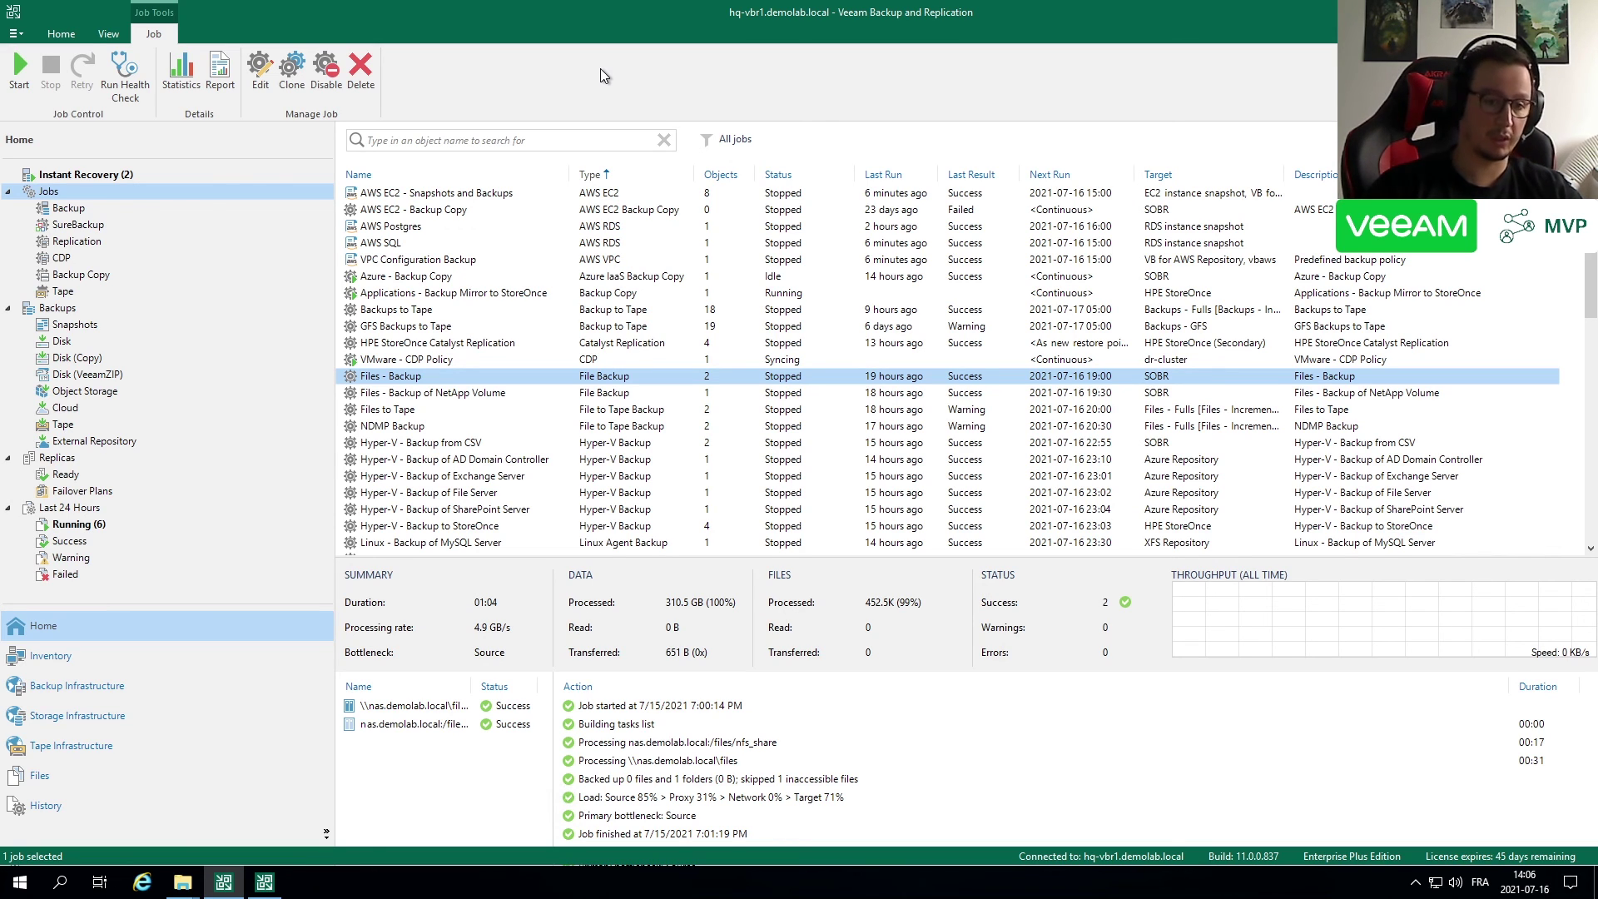
pyautogui.click(116, 697)
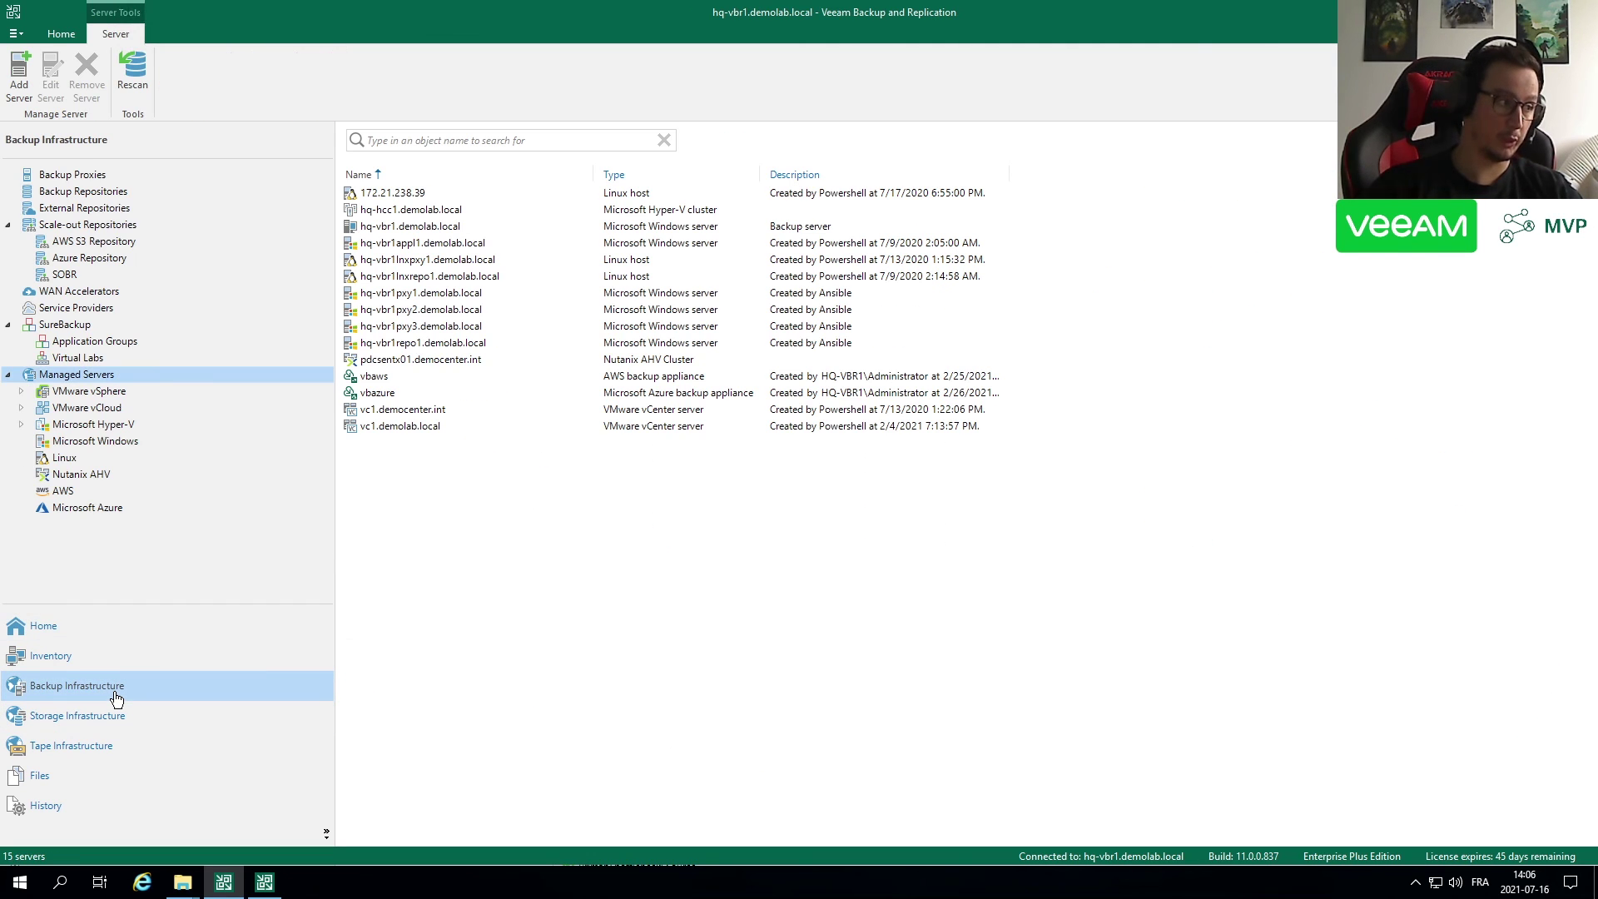
pyautogui.click(78, 312)
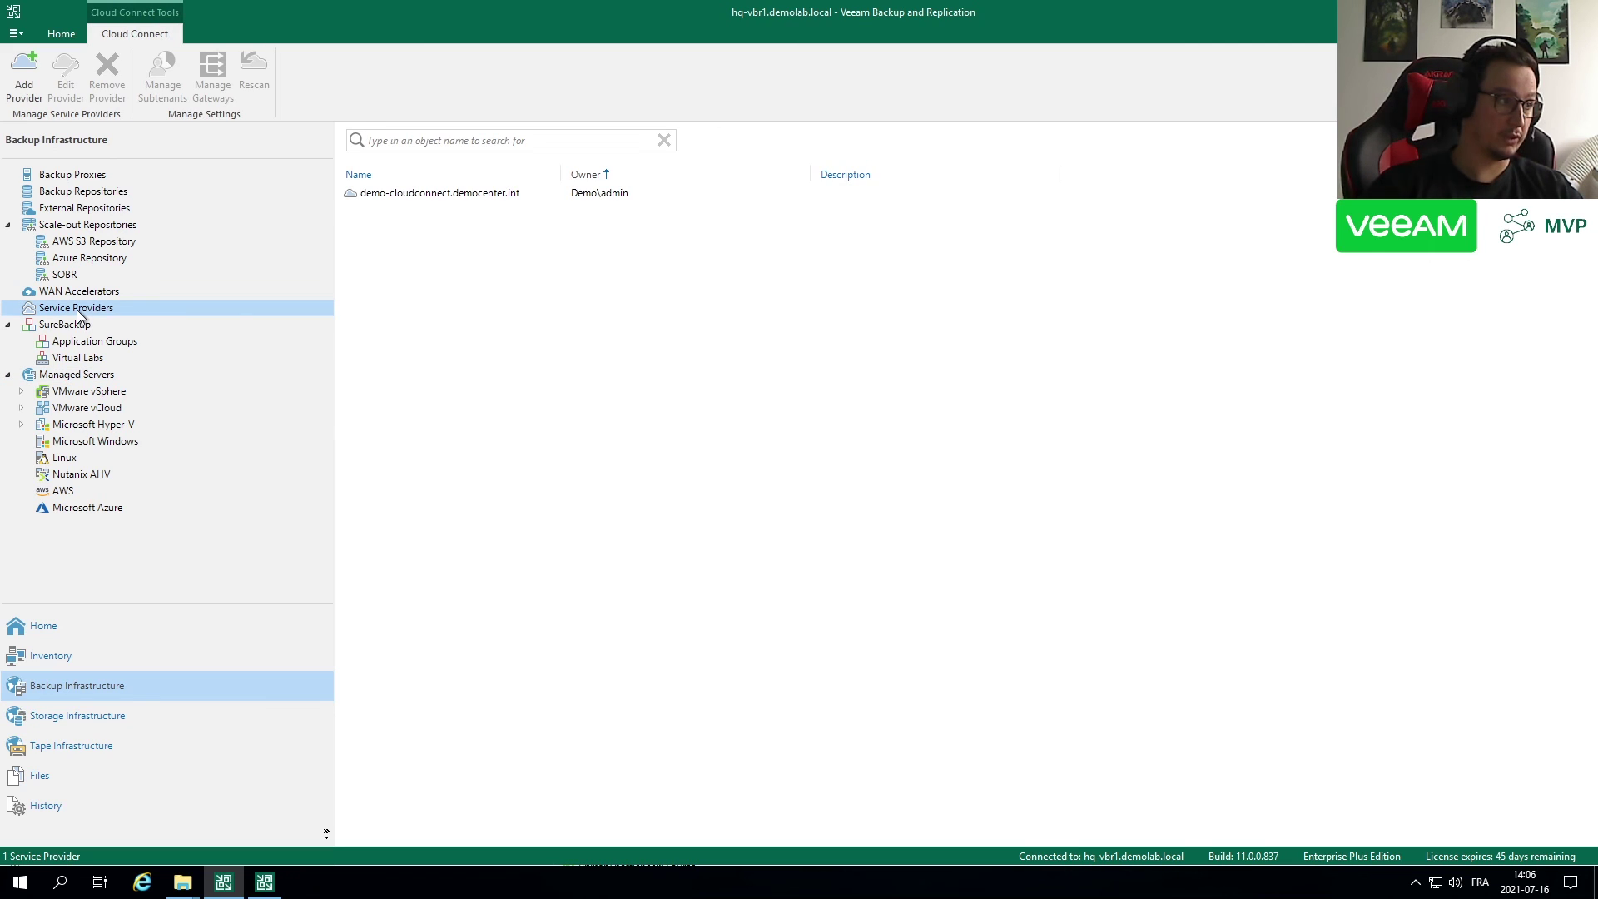
pyautogui.rightClick(449, 190)
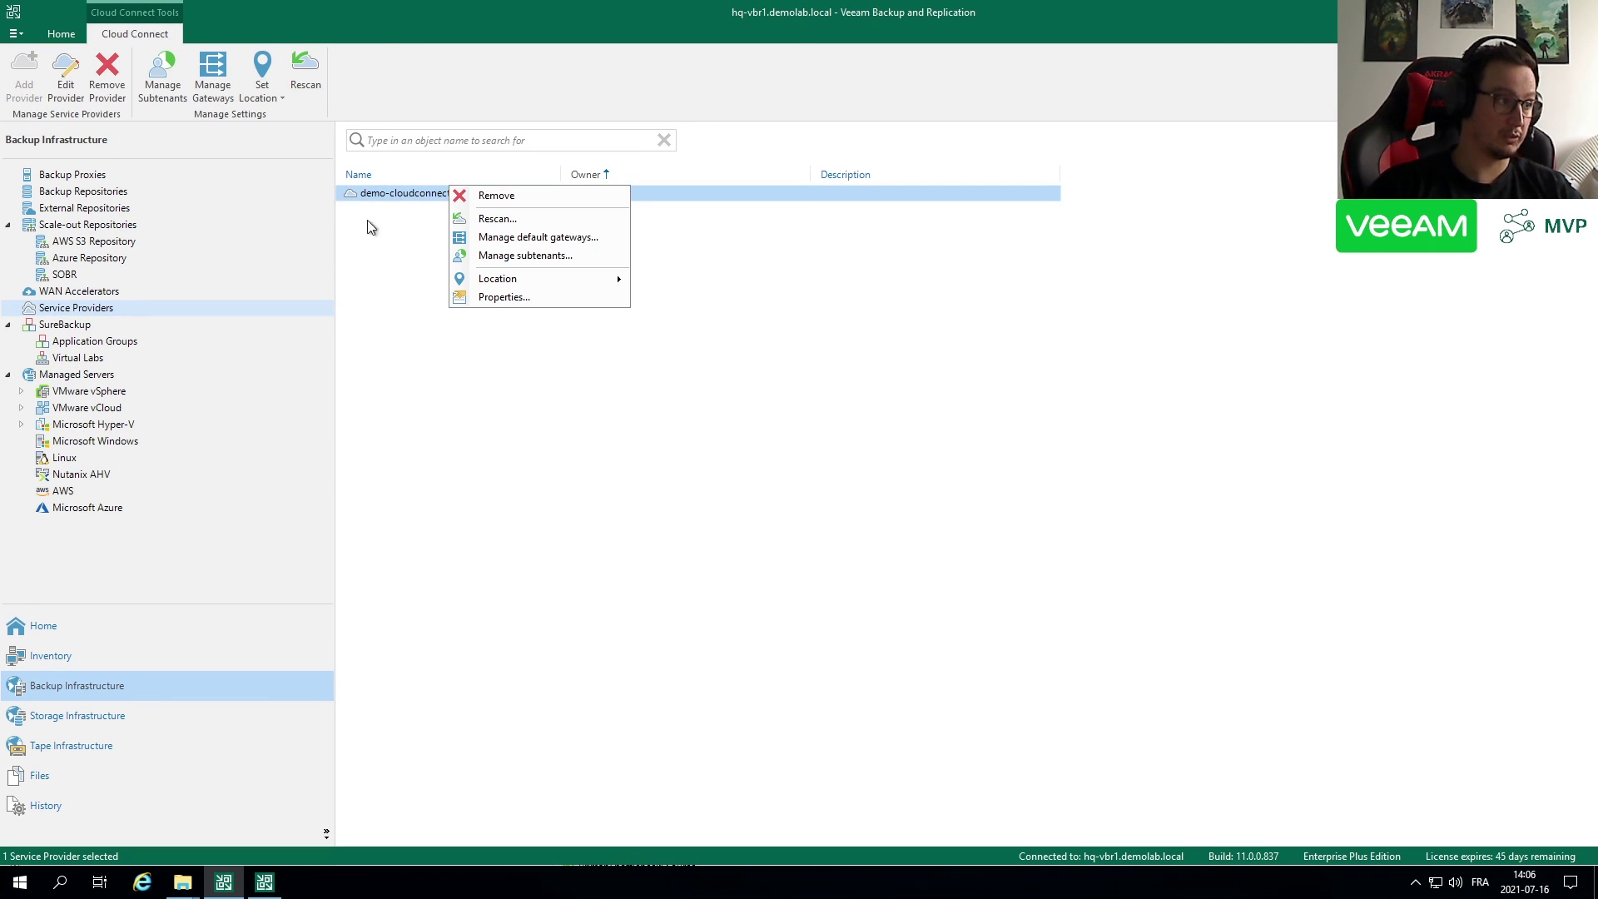
pyautogui.click(492, 297)
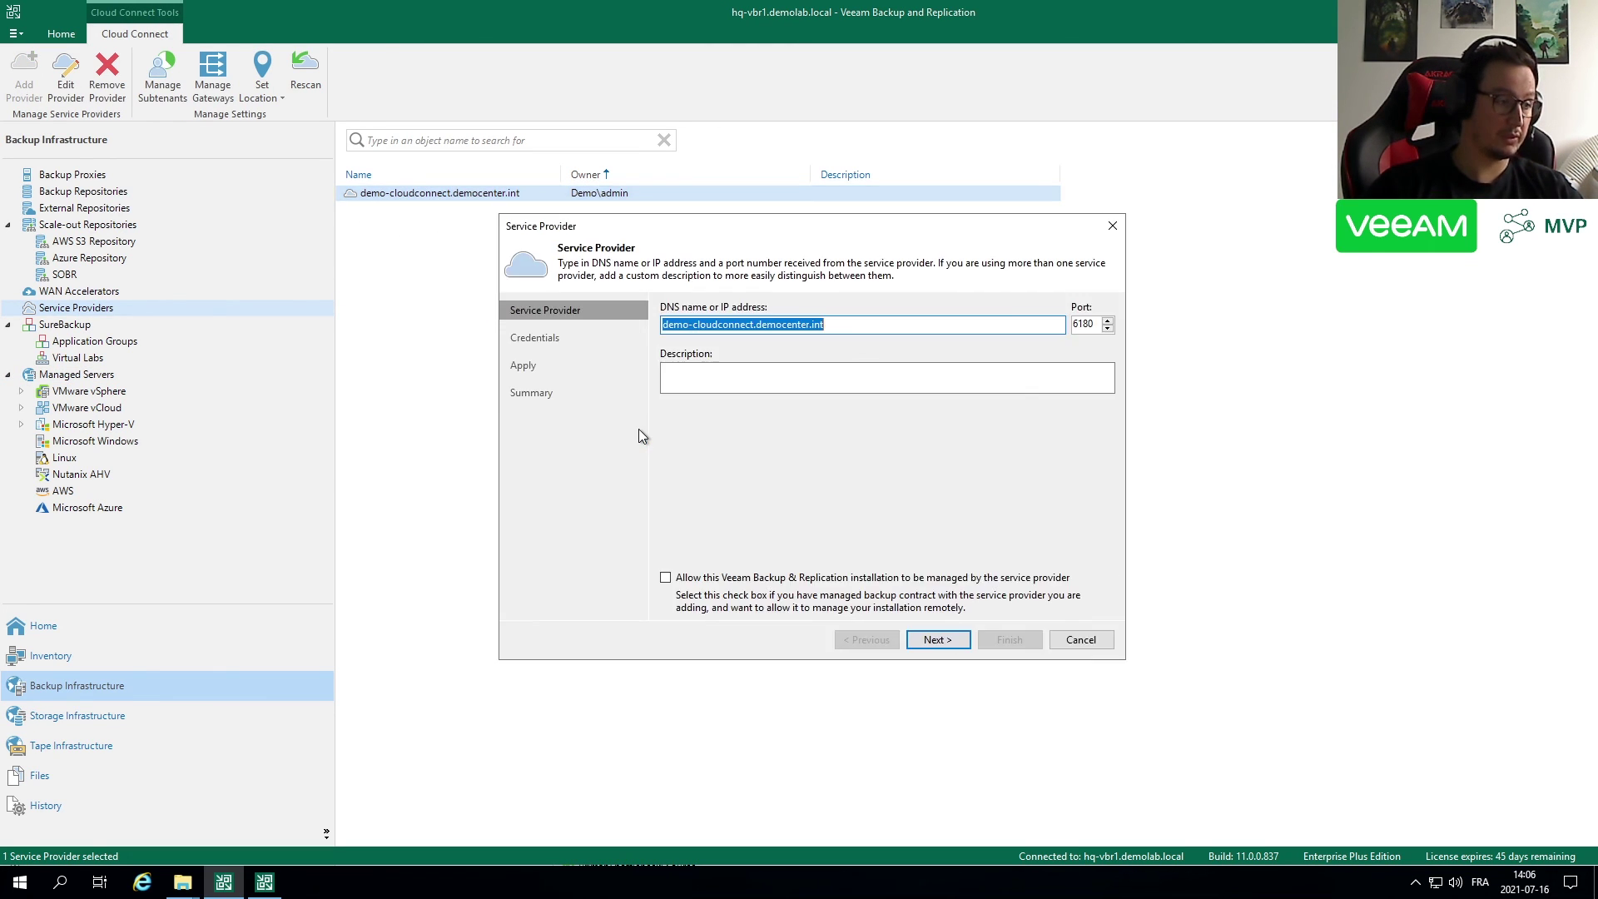
# Examine the service provider's DNS name and port, and continue to the credentials by accepting the unverified certificate.
pyautogui.click(871, 328)
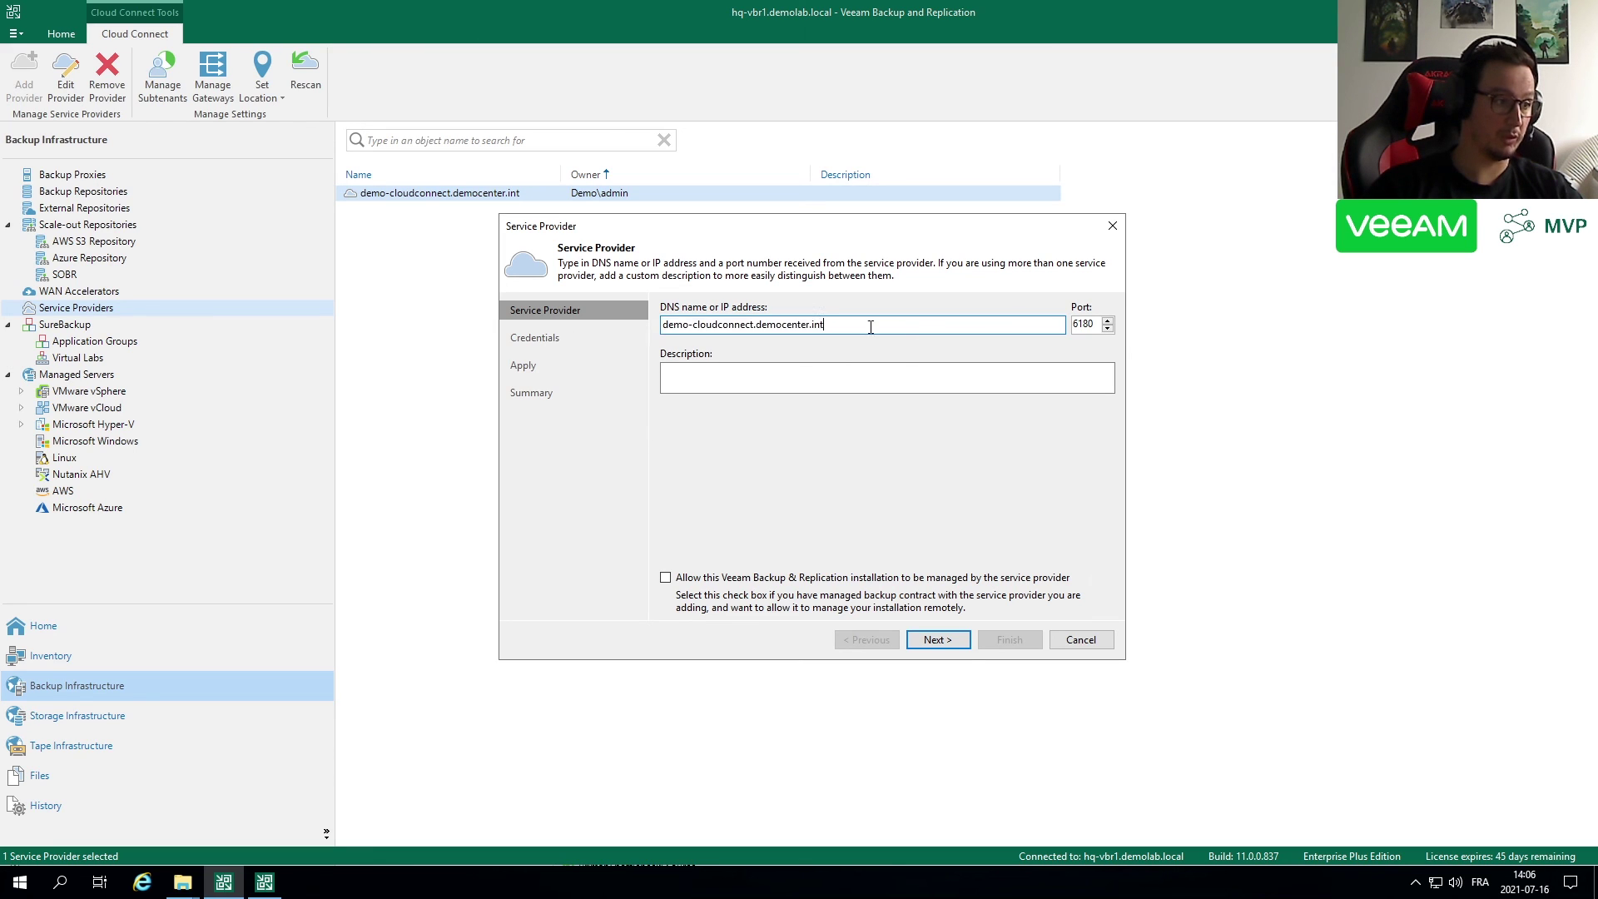
pyautogui.moveTo(871, 327); pyautogui.dragTo(675, 357)
pyautogui.click(880, 330)
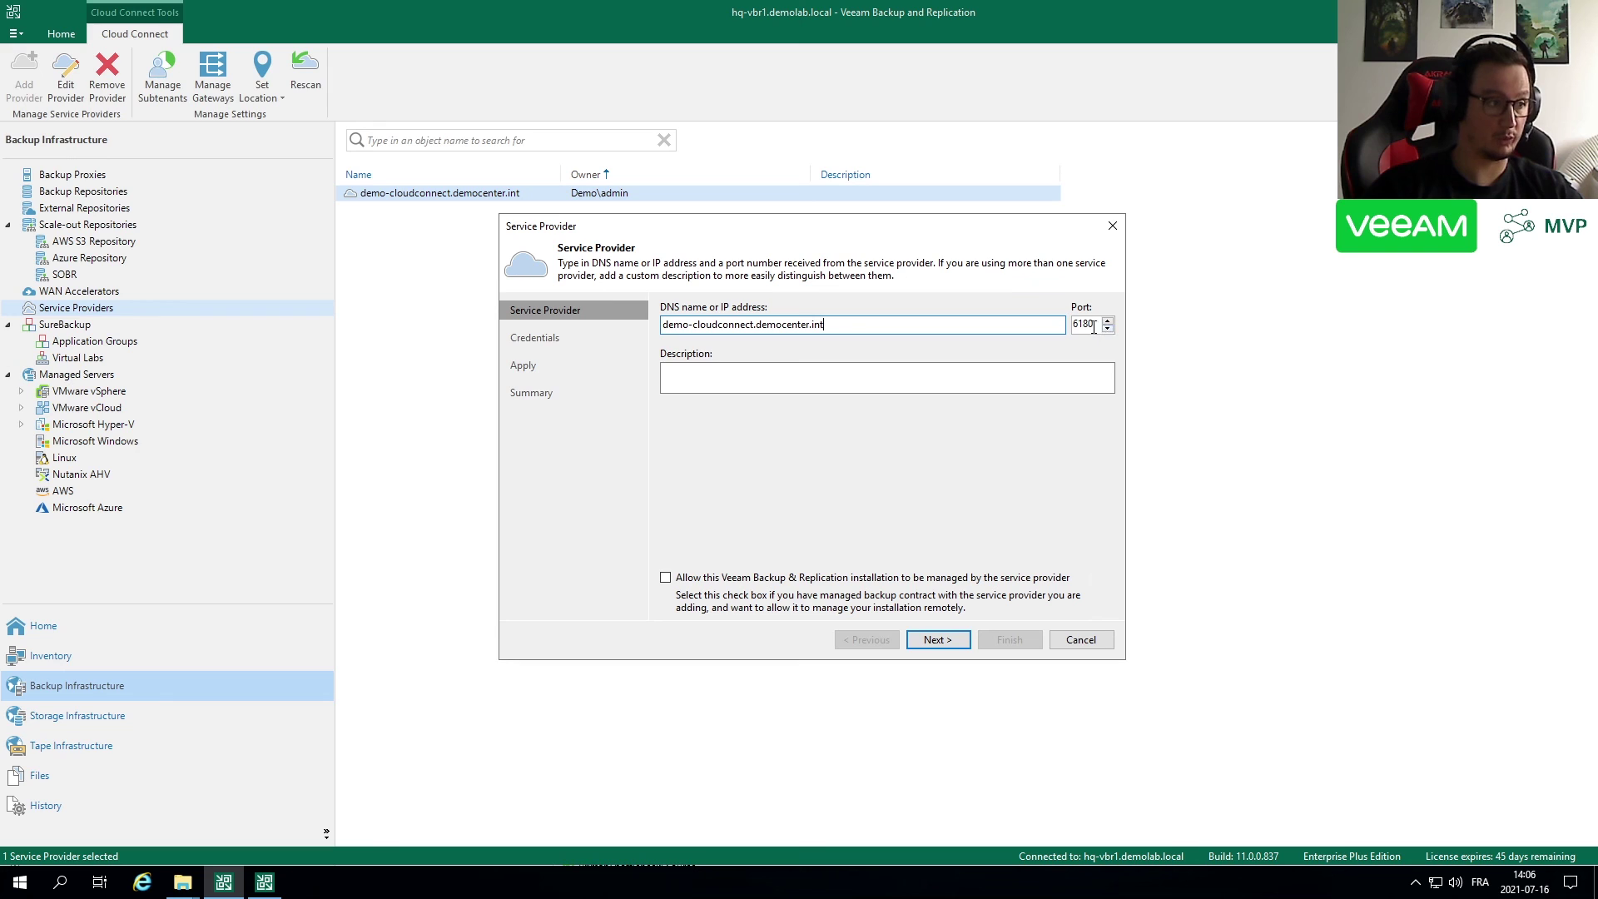
pyautogui.click(938, 639)
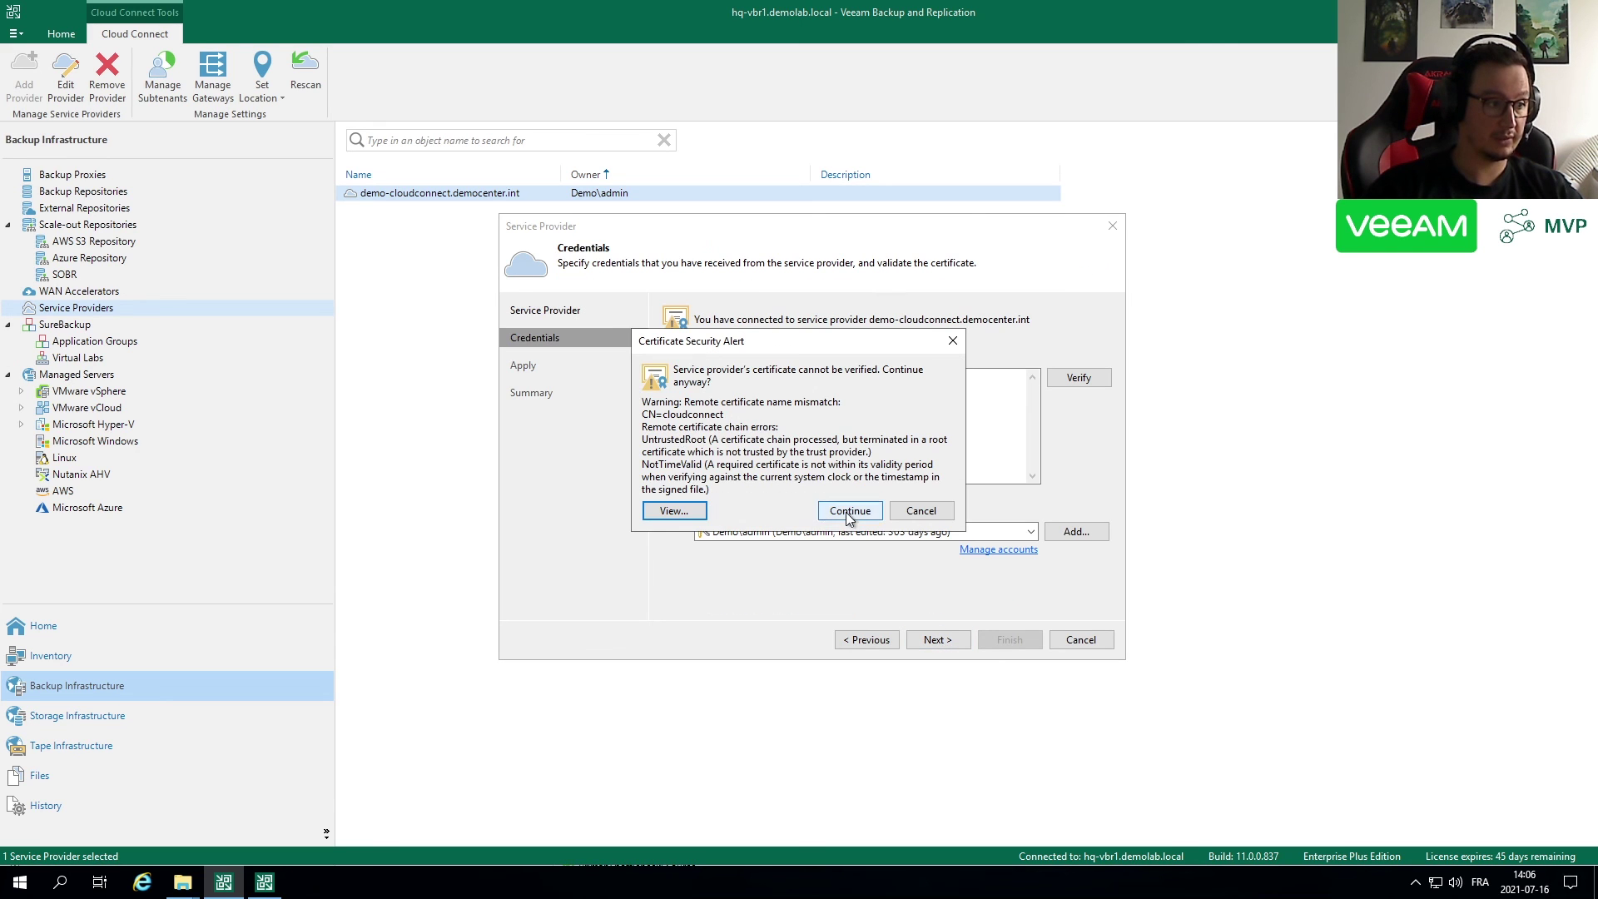
pyautogui.click(848, 511)
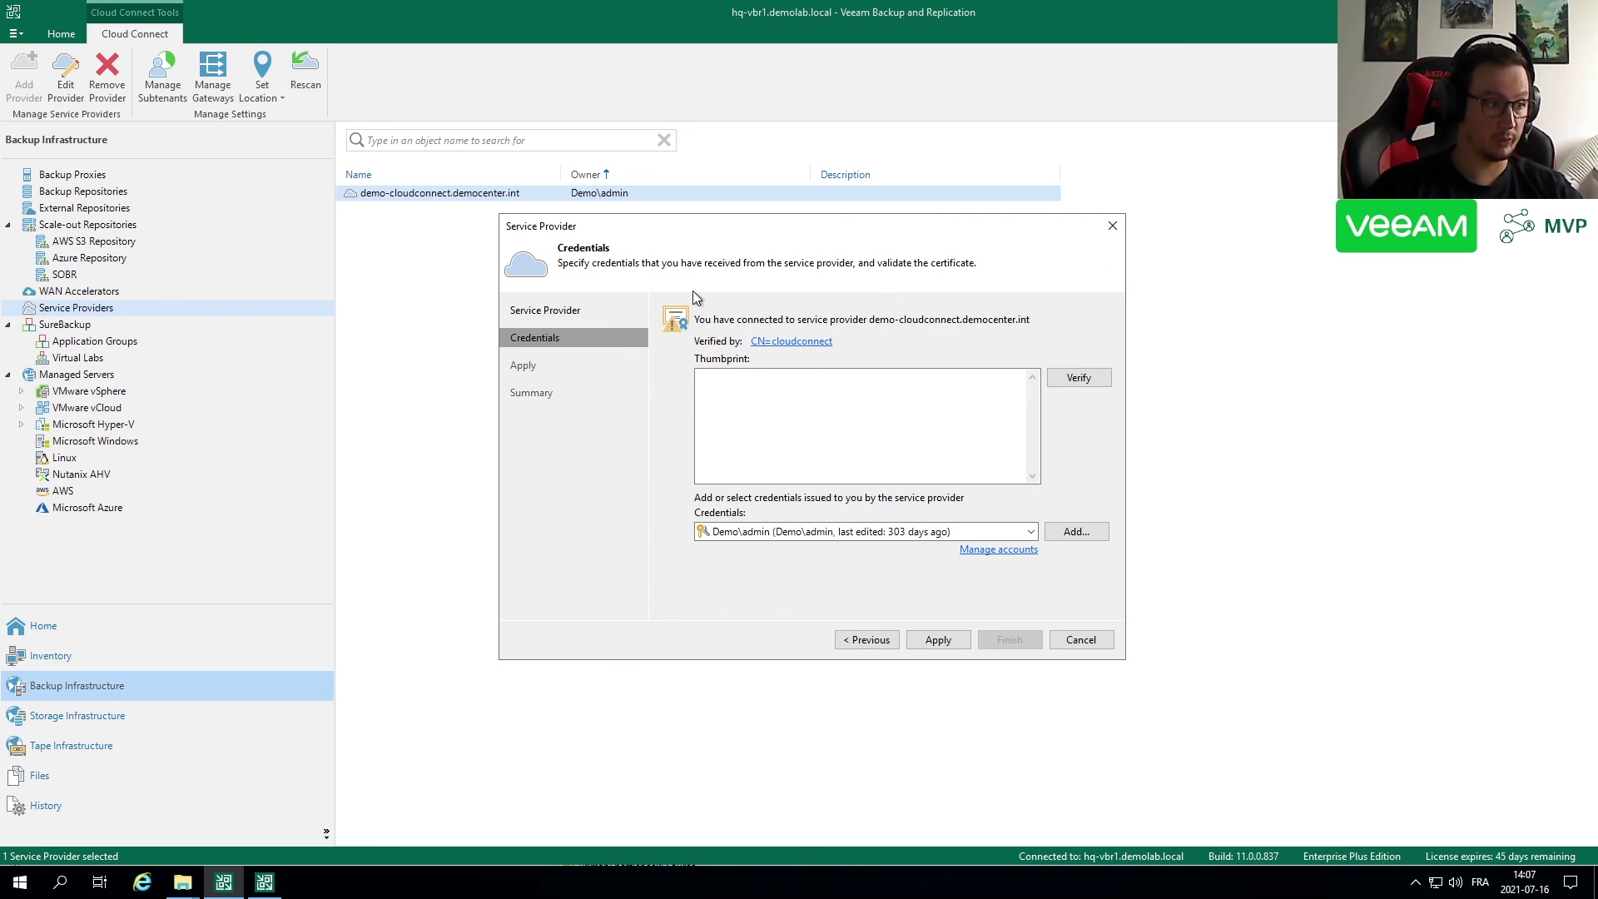
# Connect to the provider with the existing credentials, examine the assigned cloud repository's capacity and WAN acceleration, and cancel the wizard.
pyautogui.click(759, 533)
pyautogui.click(783, 556)
pyautogui.click(937, 641)
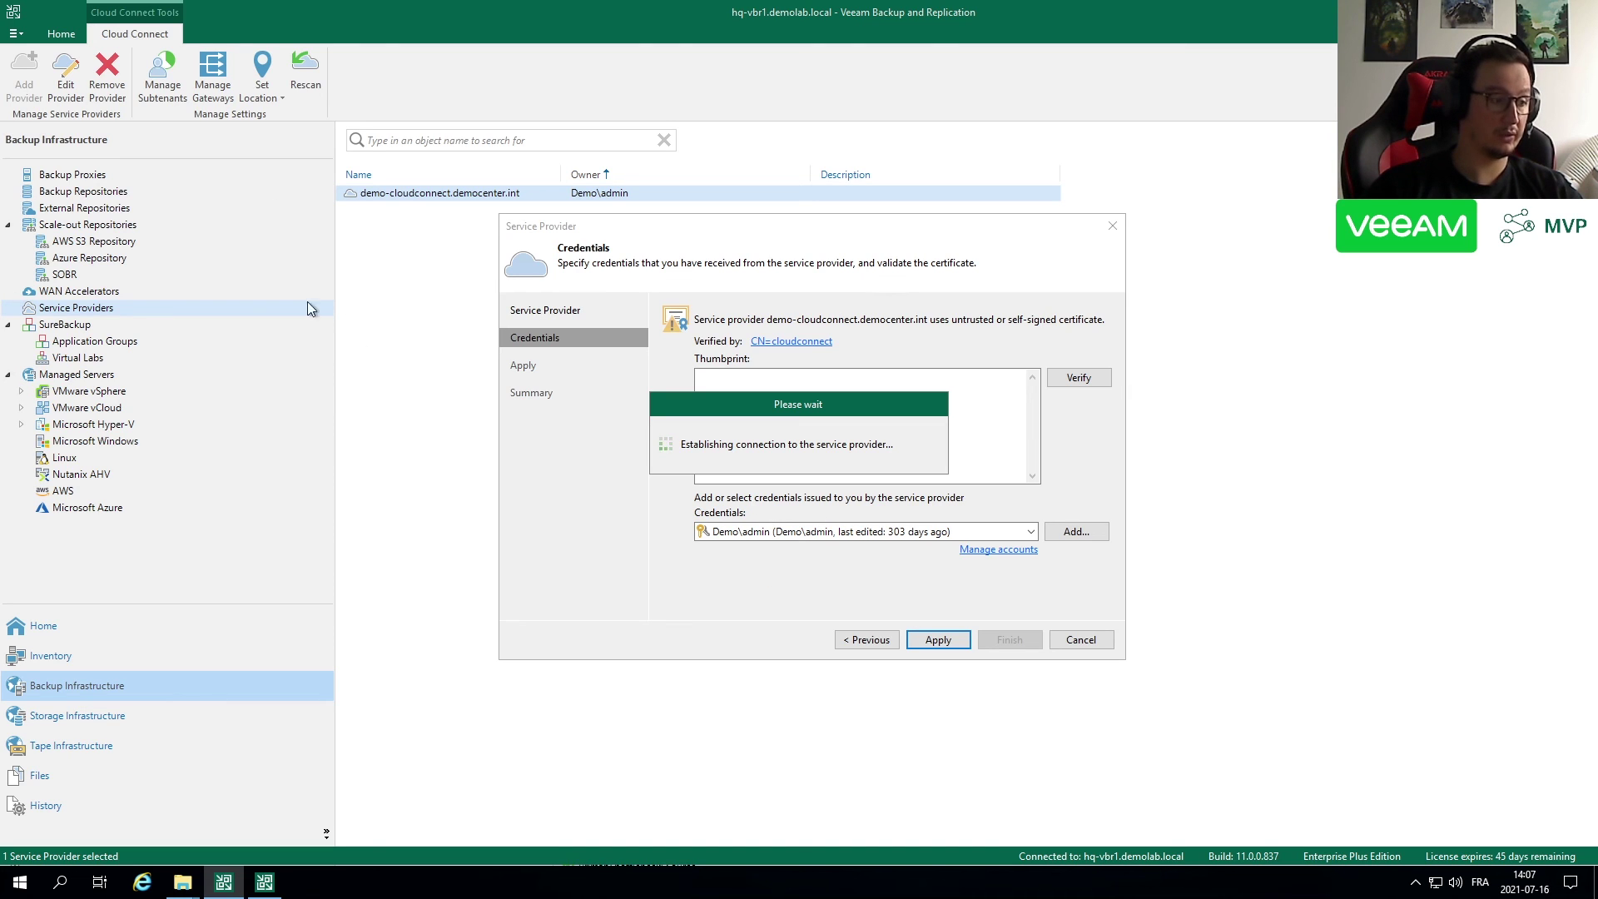
pyautogui.click(742, 347)
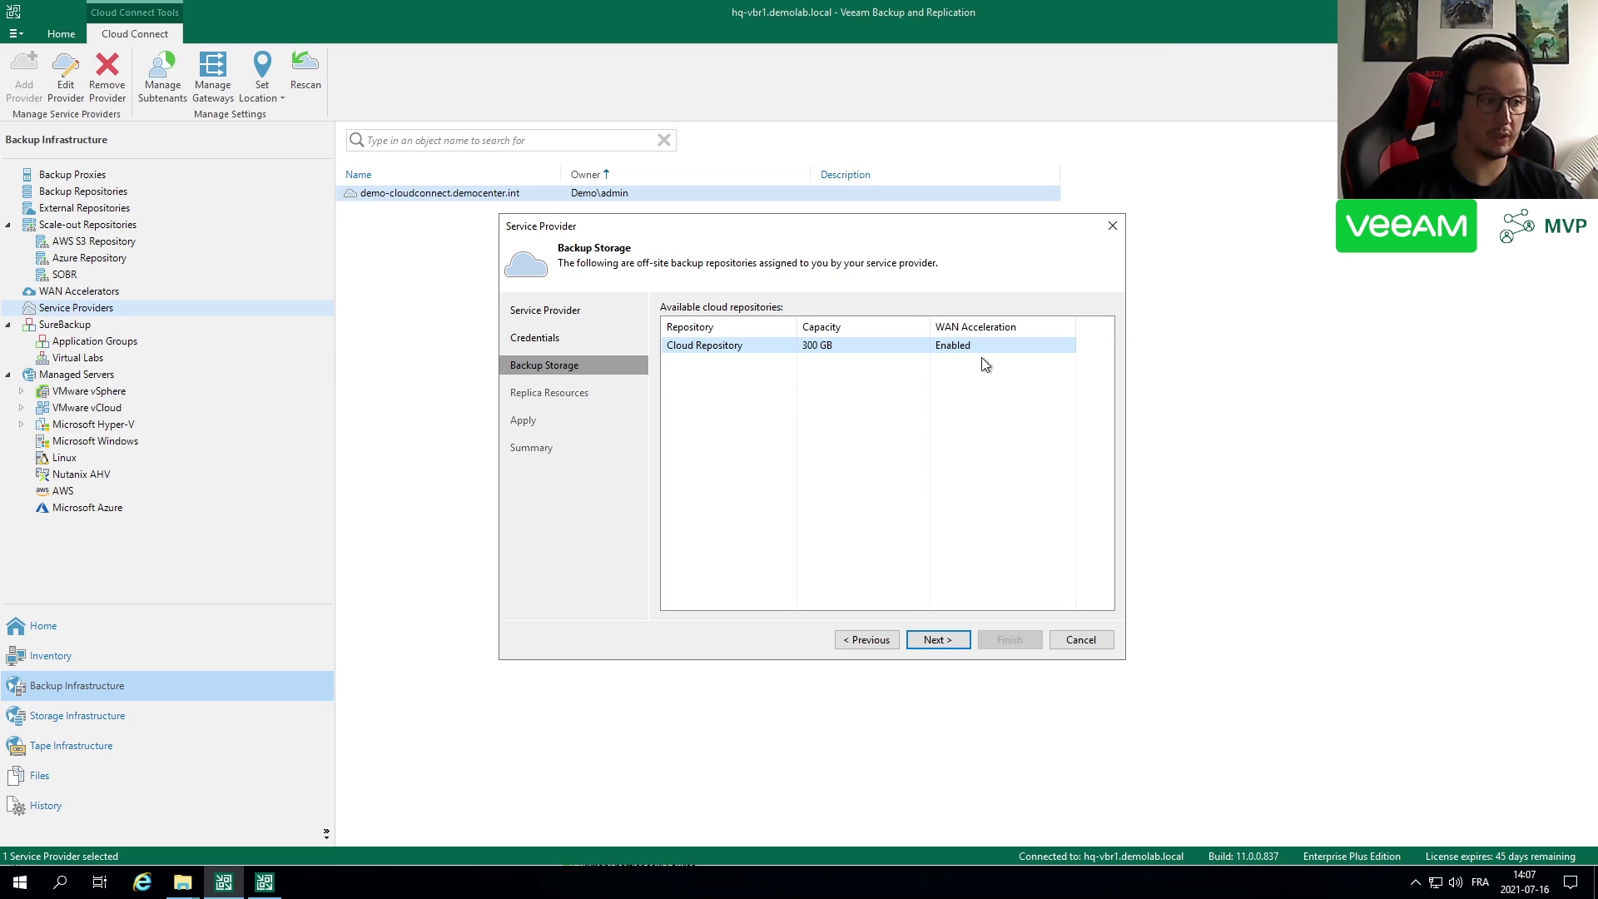
pyautogui.click(1080, 638)
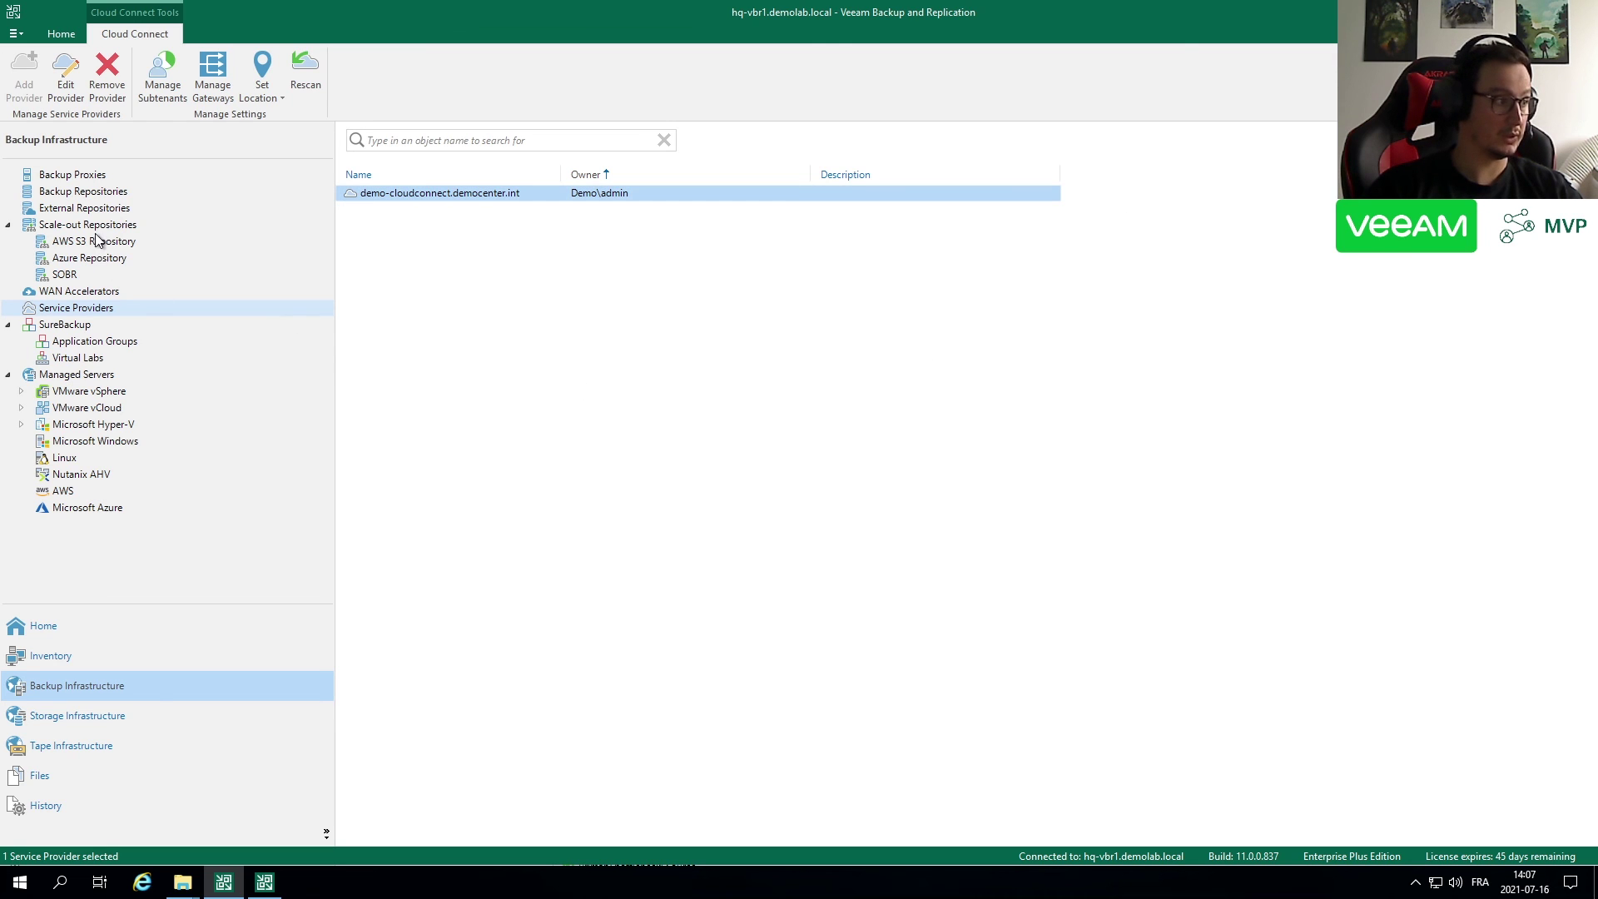
# Display the tenant's backup repositories and select Cloud Repository.
pyautogui.click(80, 194)
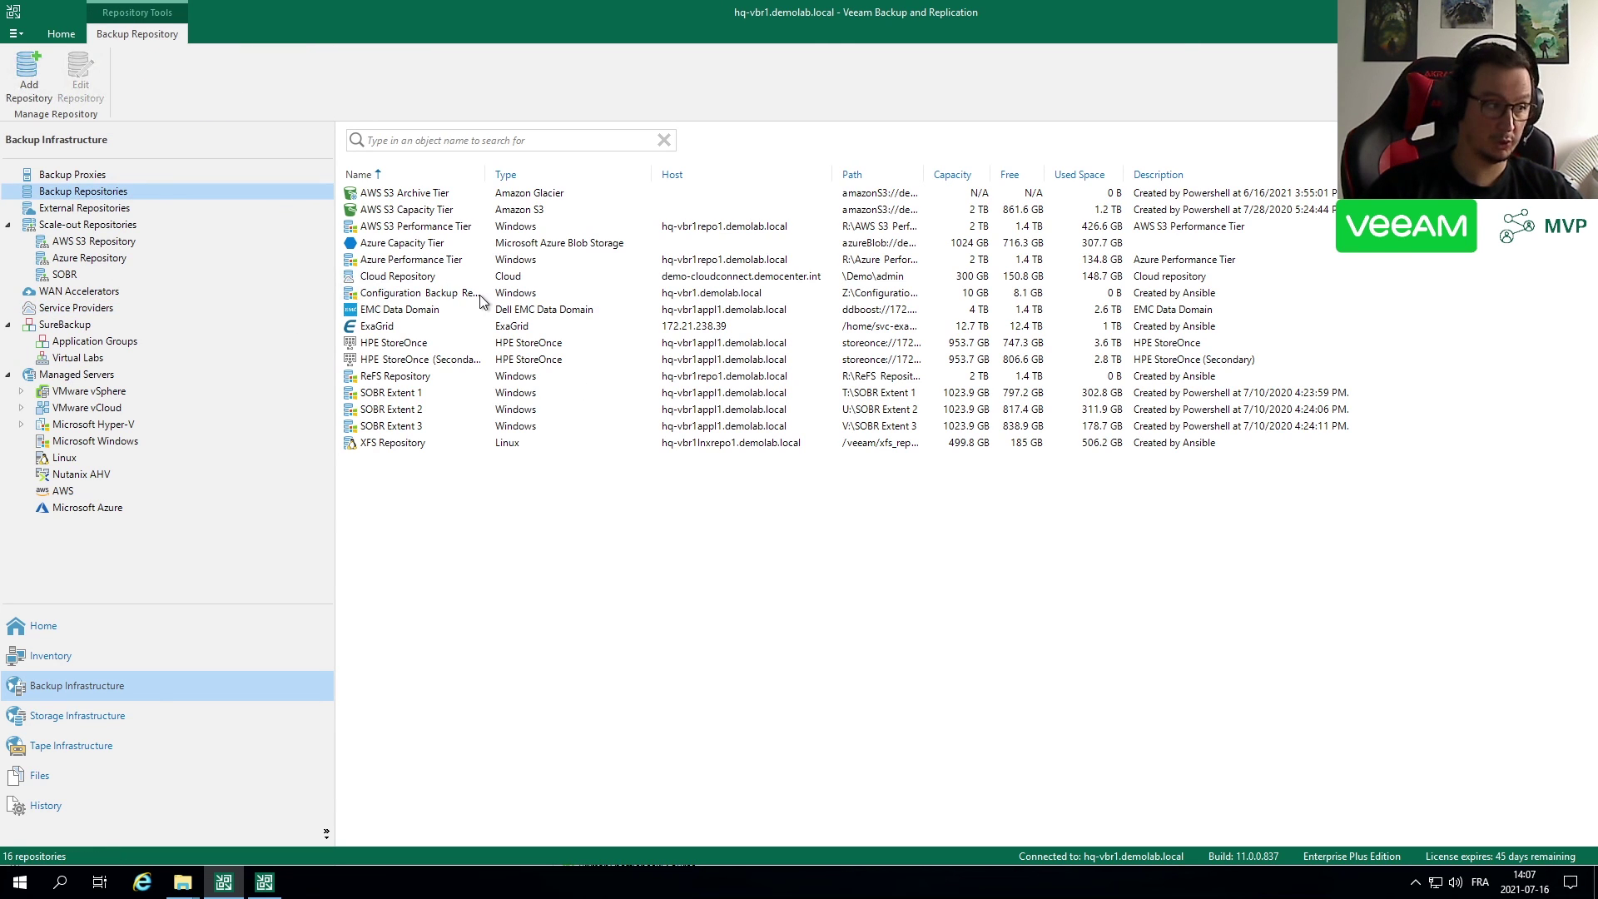
pyautogui.click(423, 280)
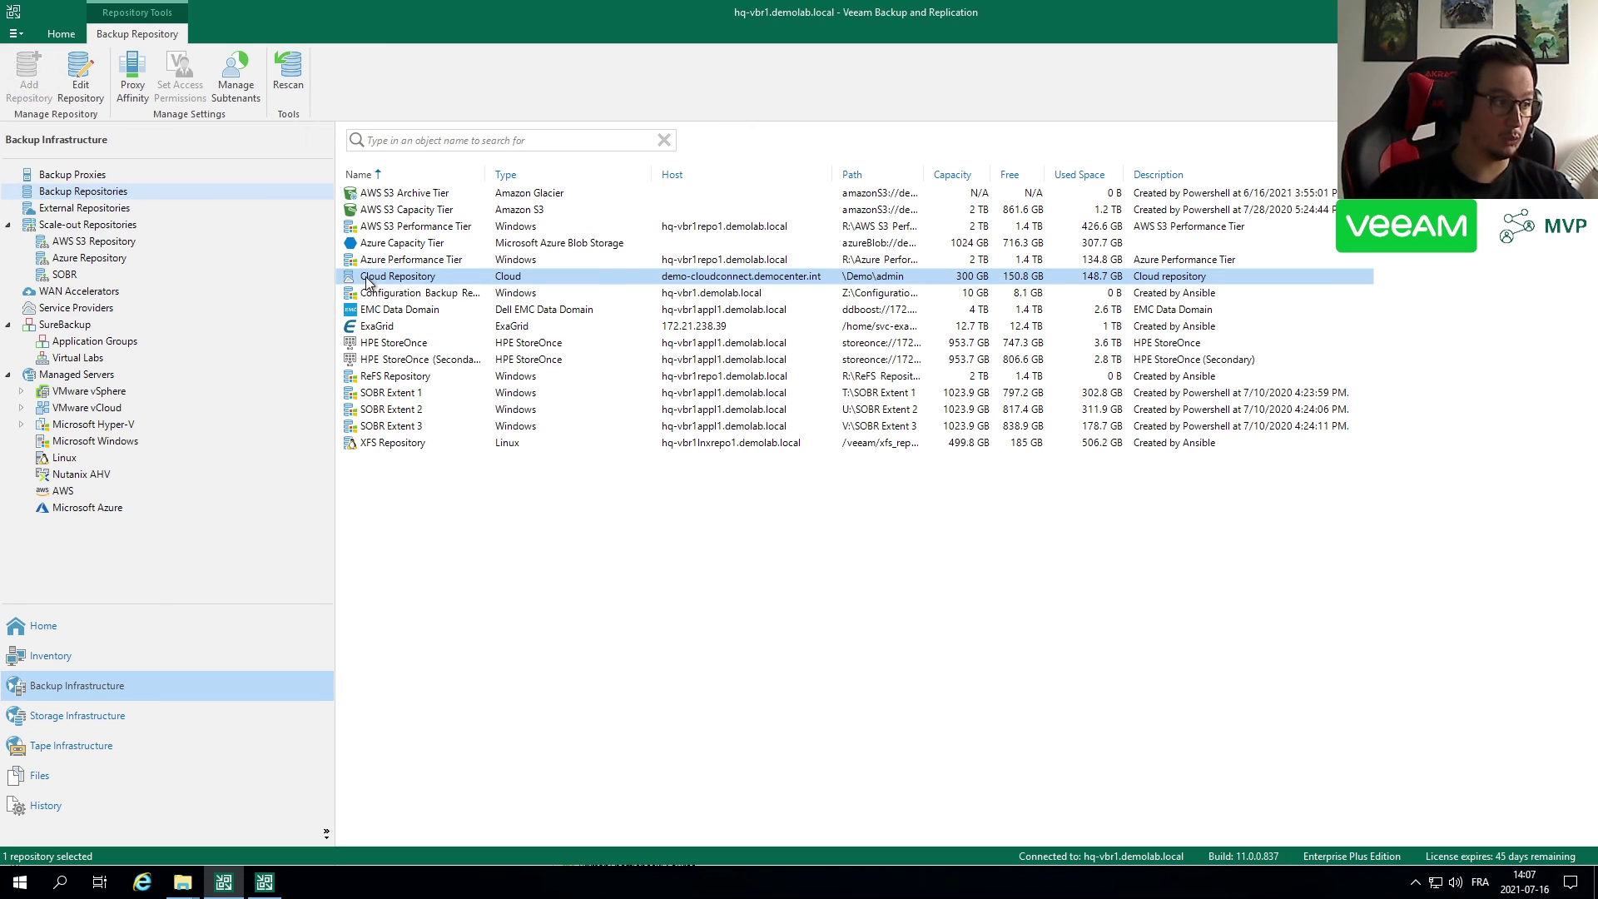